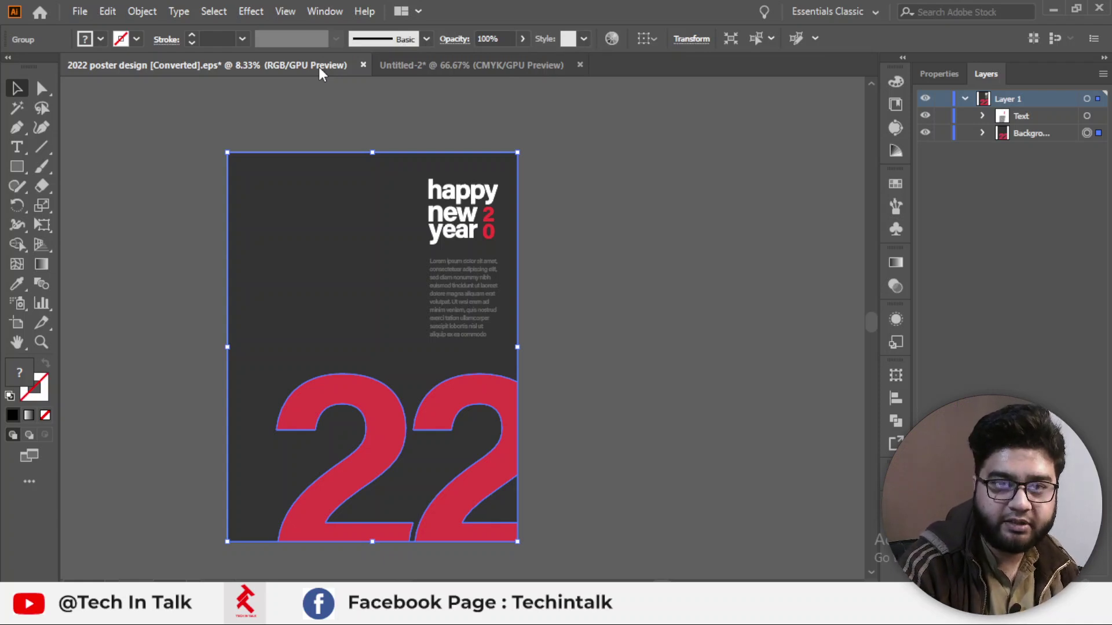
Review the file format list in the Untitled-2 document and compare it with the 2022 poster design.
{"action": "left_click", "coordinate": [434, 68]}
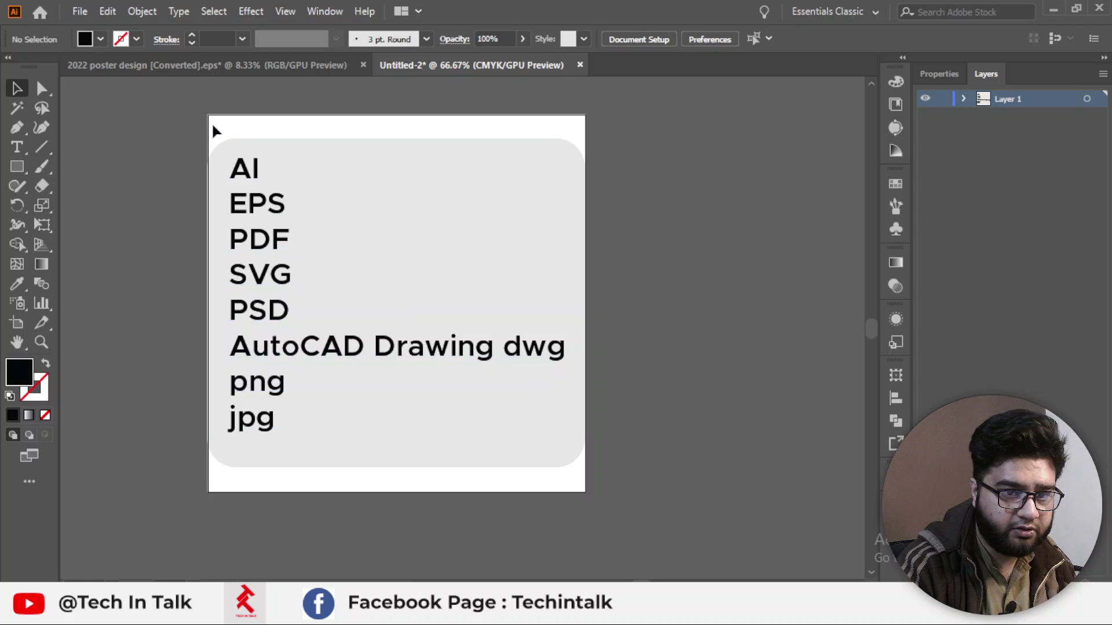
{"action": "left_click_drag", "start_coordinate": [212, 129], "coordinate": [315, 470]}
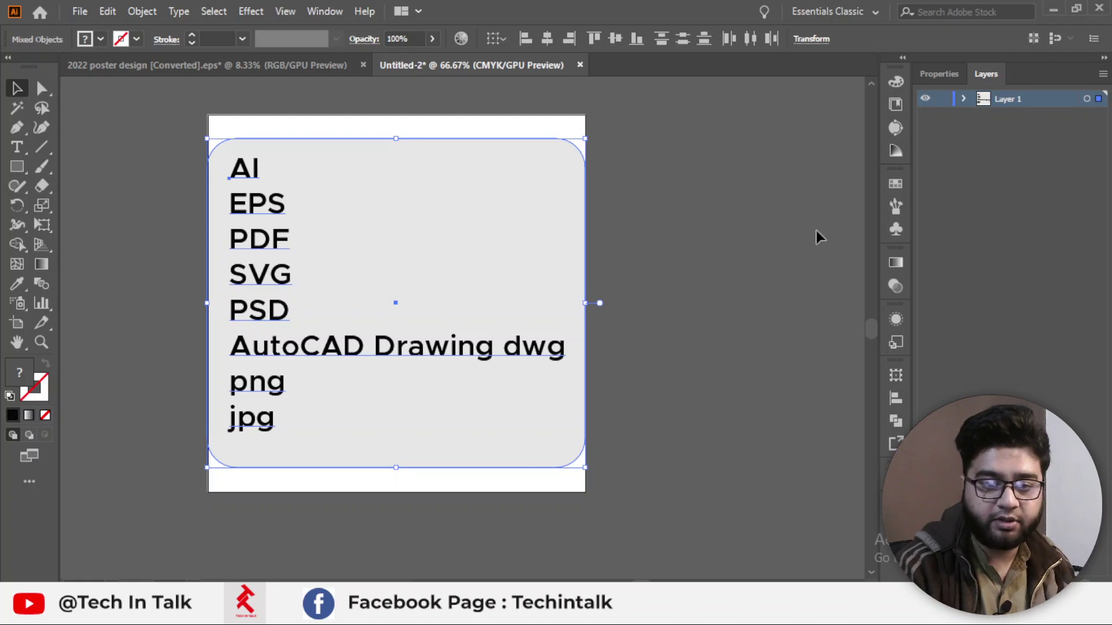
{"action": "left_click", "coordinate": [640, 276]}
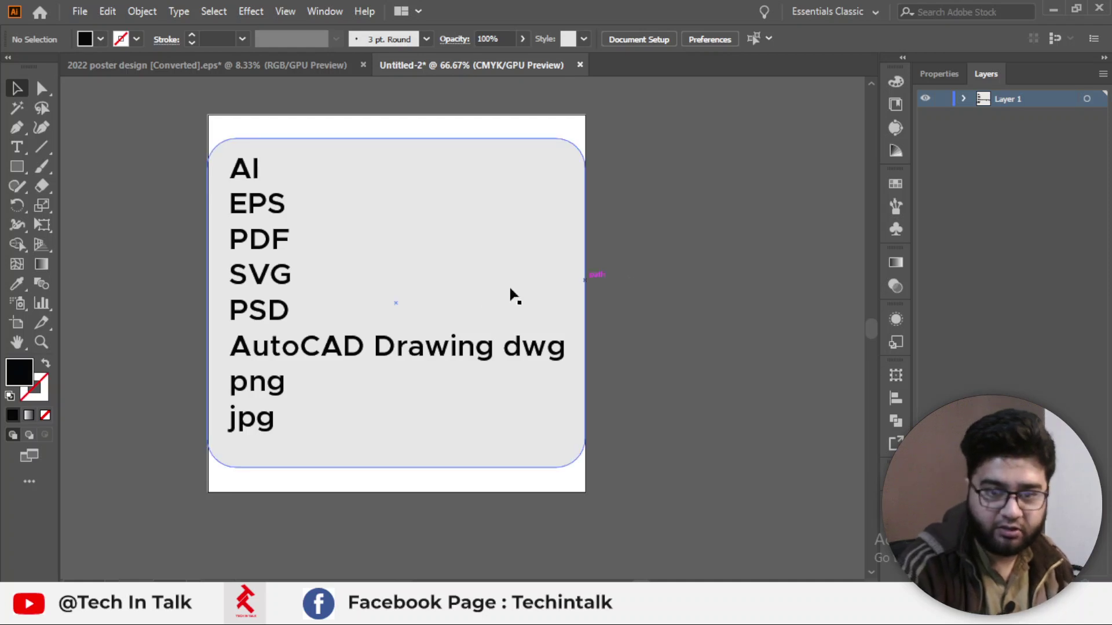
{"action": "left_click", "coordinate": [318, 69]}
{"action": "left_click", "coordinate": [397, 65]}
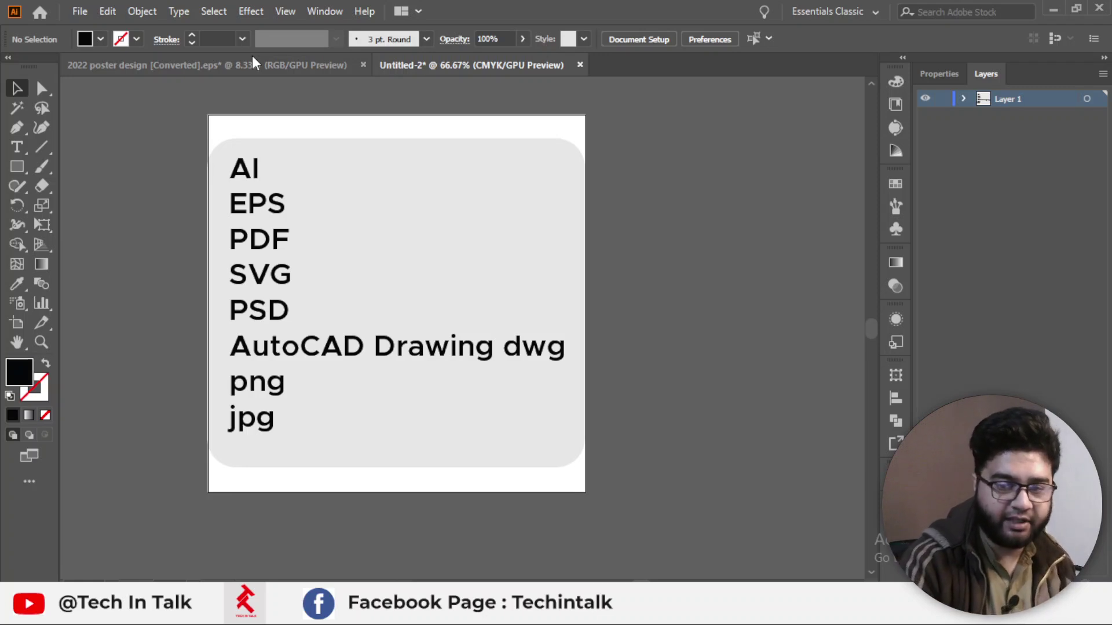
{"action": "left_click", "coordinate": [253, 56]}
{"action": "left_click", "coordinate": [119, 144]}
{"action": "left_click_drag", "start_coordinate": [268, 198], "coordinate": [371, 150]}
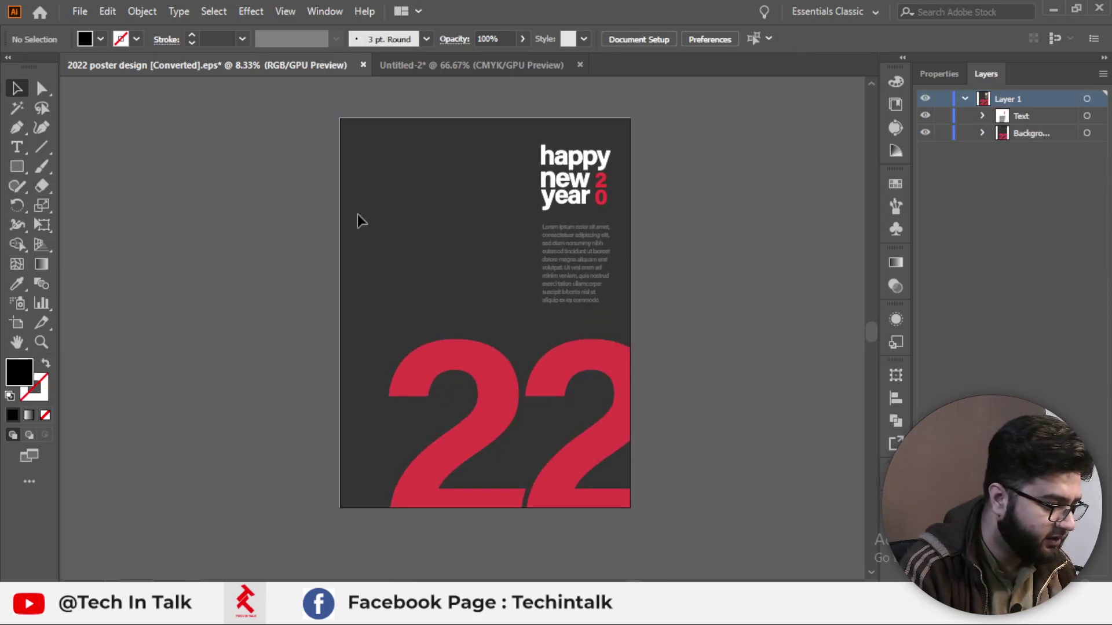
{"action": "left_click", "coordinate": [457, 64]}
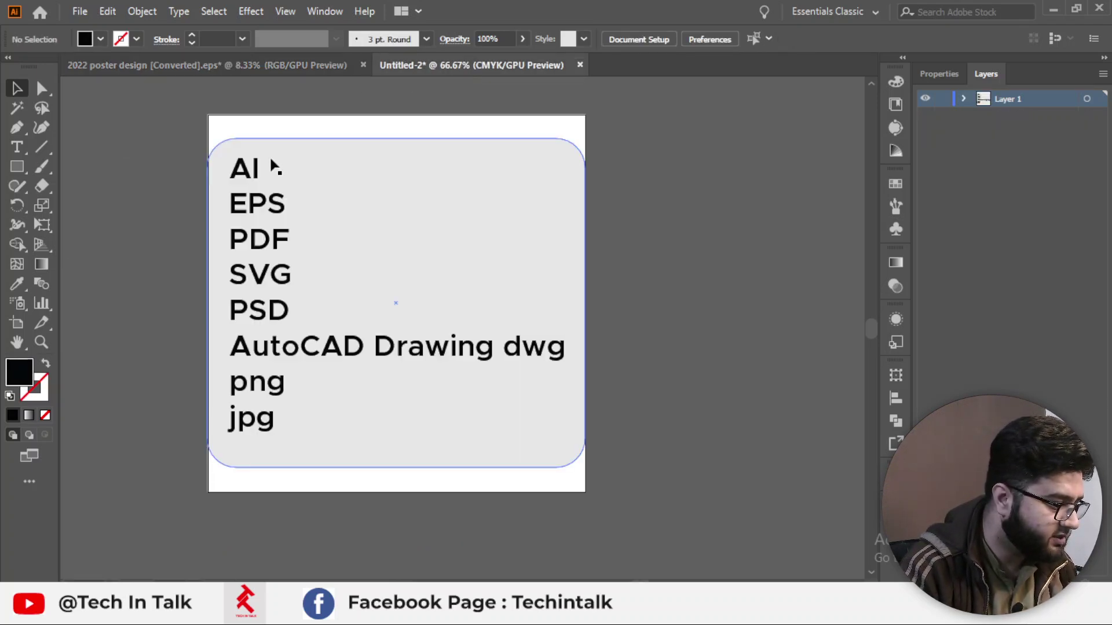
Start saving the 2022 poster design as a new file of type Adobe Illustrator (*.AI).
{"action": "left_click", "coordinate": [280, 71]}
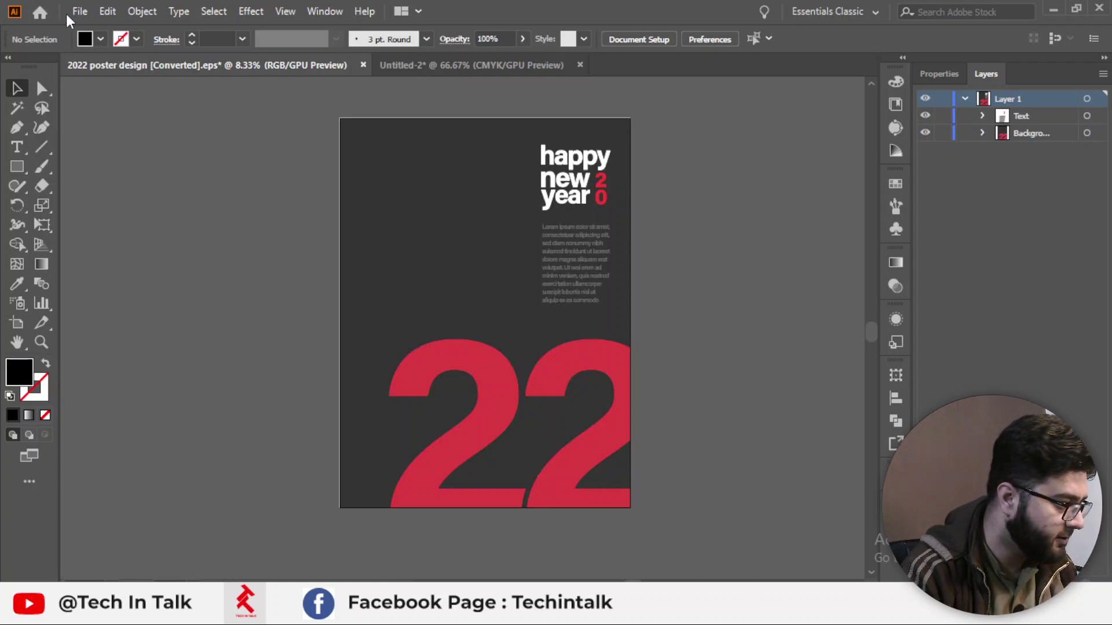
{"action": "left_click", "coordinate": [79, 13]}
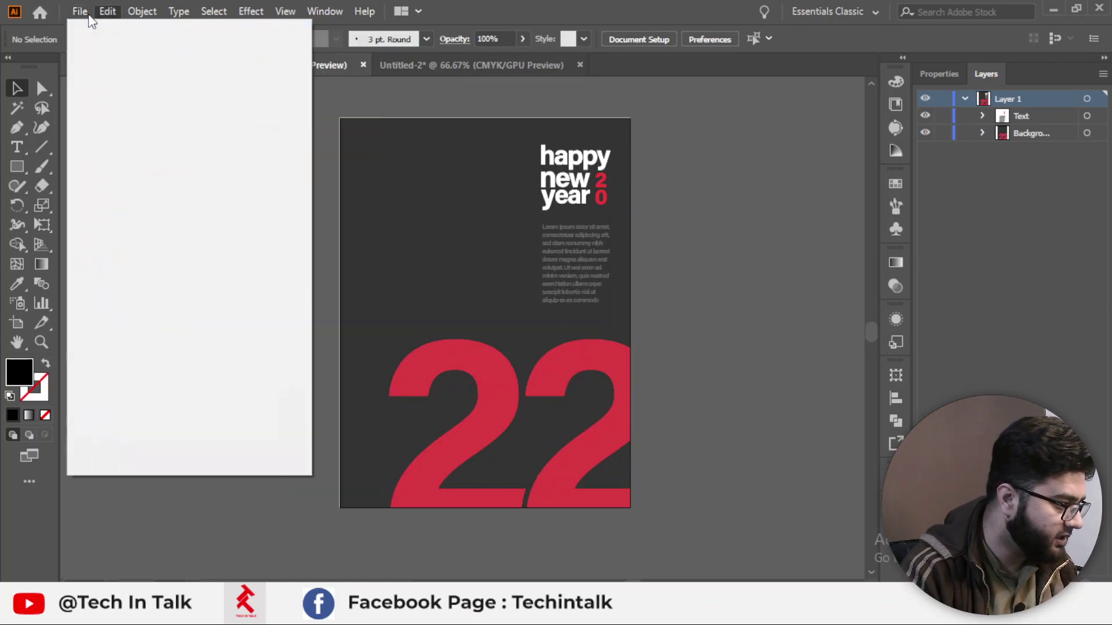
{"action": "left_click", "coordinate": [110, 161]}
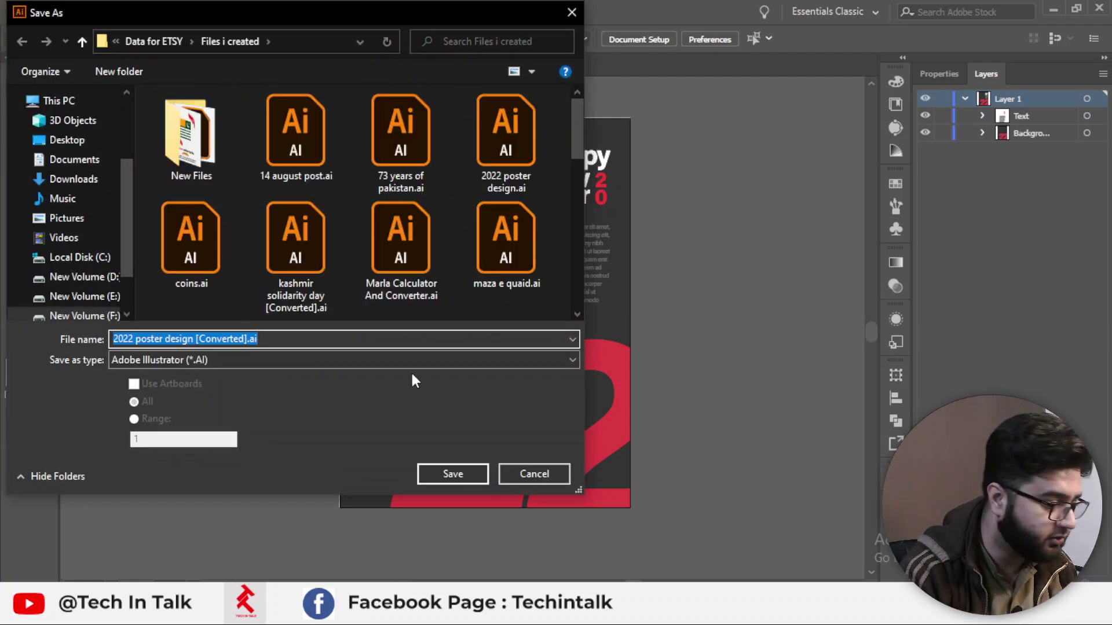
{"action": "left_click", "coordinate": [363, 361]}
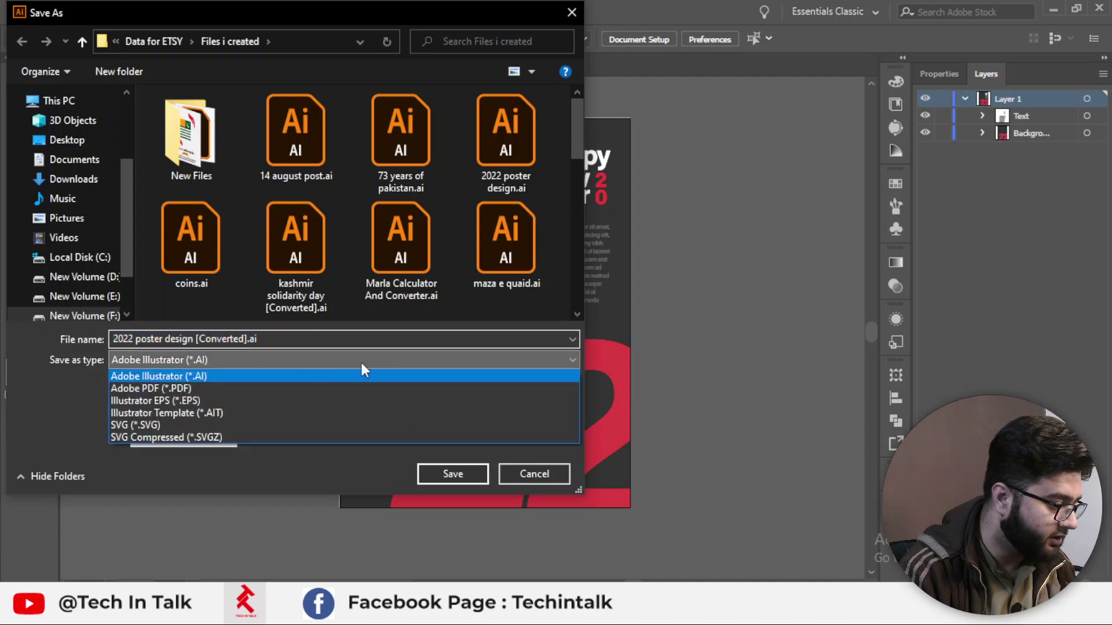
{"action": "left_click", "coordinate": [226, 376]}
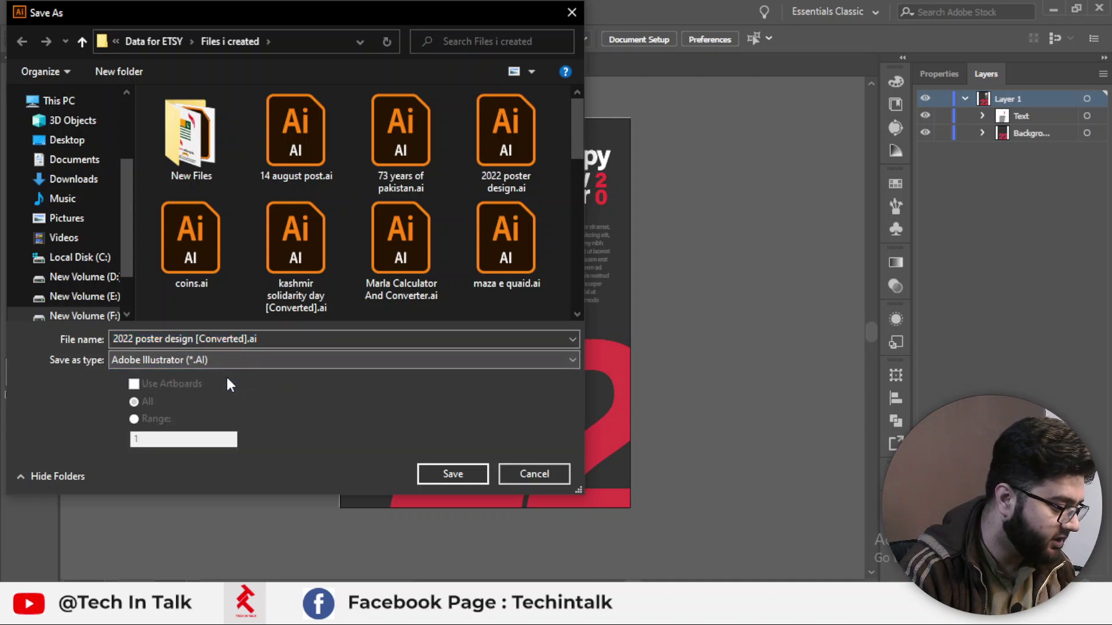
Change the file name to "2022 poster design (AI type).ai".
{"action": "left_click", "coordinate": [283, 339]}
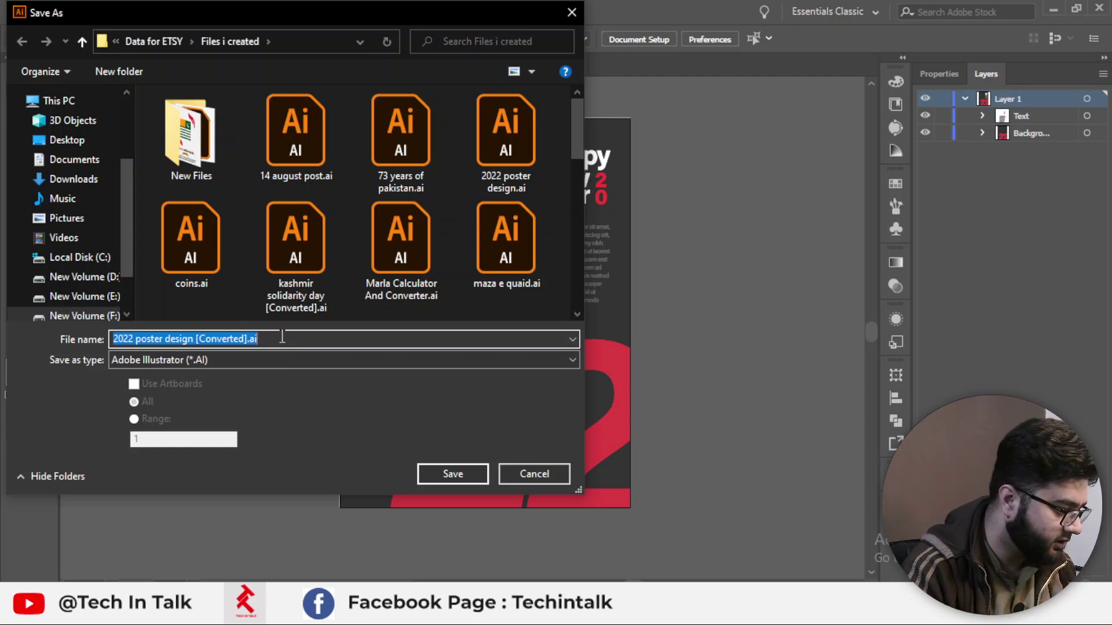
{"action": "left_click", "coordinate": [249, 339]}
{"action": "key", "text": "BackSpace"}
{"action": "key", "text": "BackSpace"}
{"action": "key", "text": "BackSpace"}
{"action": "key", "text": "BackSpace"}
{"action": "key", "text": "BackSpace"}
{"action": "key", "text": "BackSpace"}
{"action": "key", "text": "BackSpace"}
{"action": "key", "text": "BackSpace"}
{"action": "key", "text": "BackSpace"}
{"action": "key", "text": "BackSpace"}
{"action": "key", "text": "BackSpace"}
{"action": "key", "text": "BackSpace"}
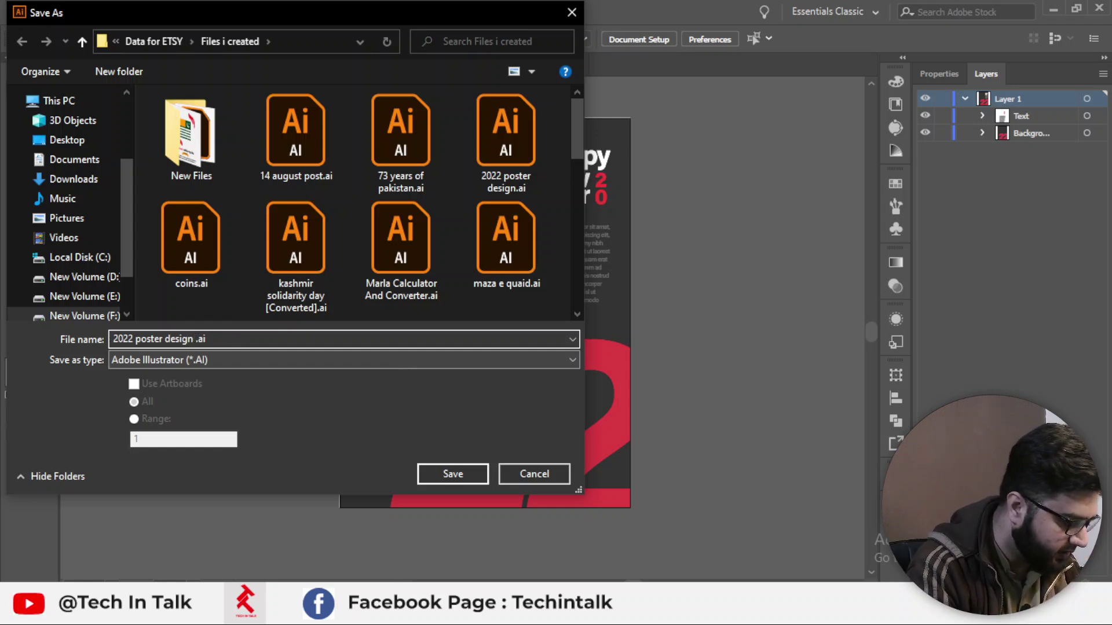
{"action": "type", "text": "()"}
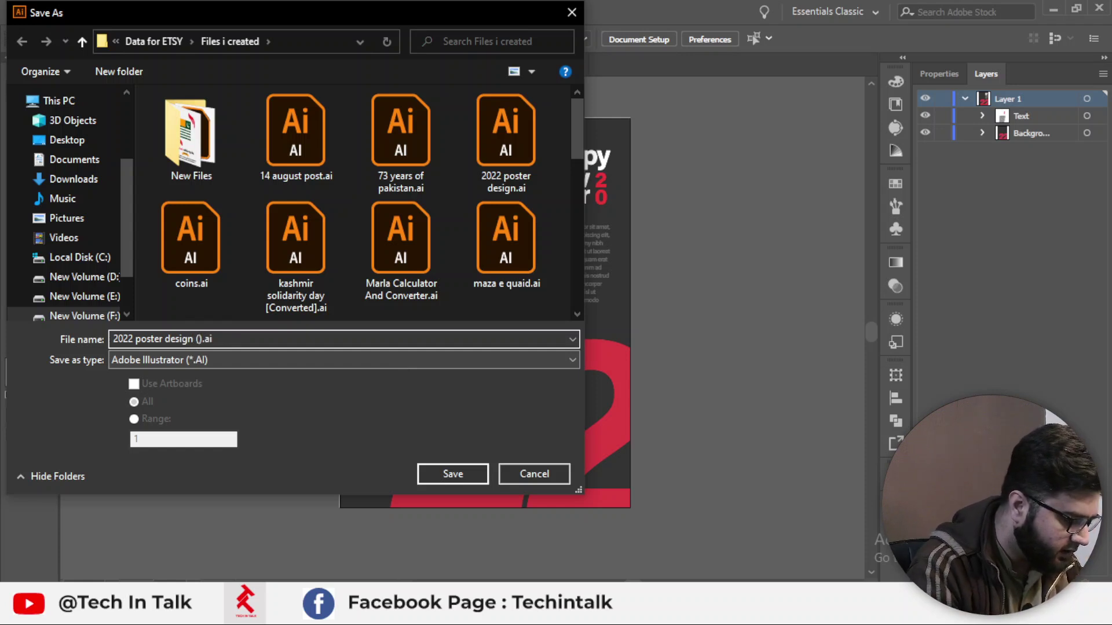
{"action": "type", "text": "AI "}
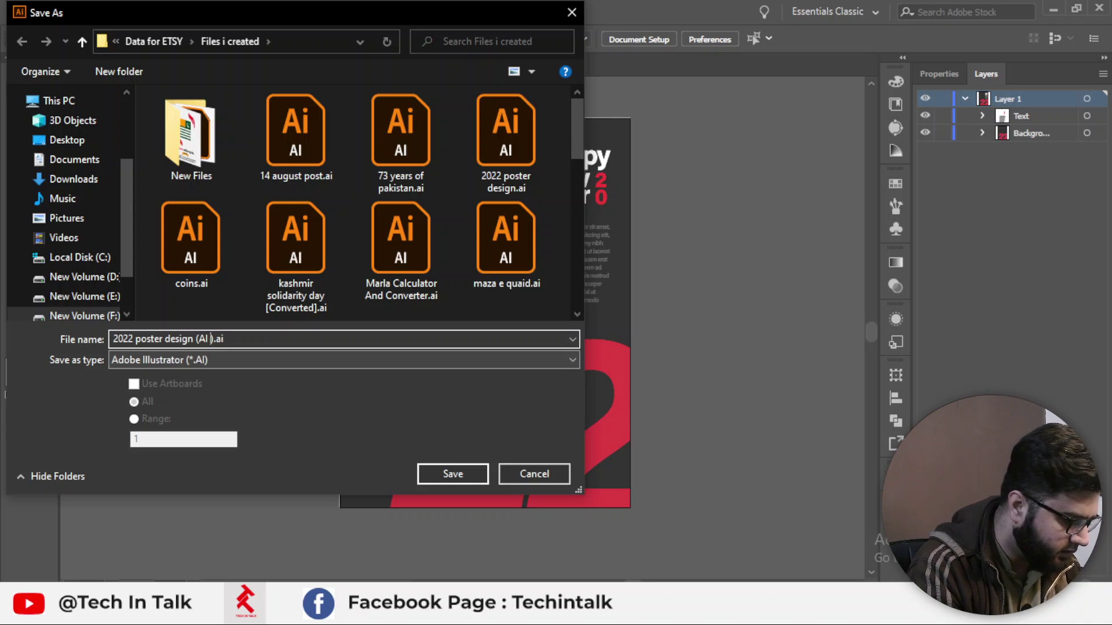
{"action": "type", "text": "tyoe"}
{"action": "key", "text": "BackSpace"}
{"action": "key", "text": "BackSpace"}
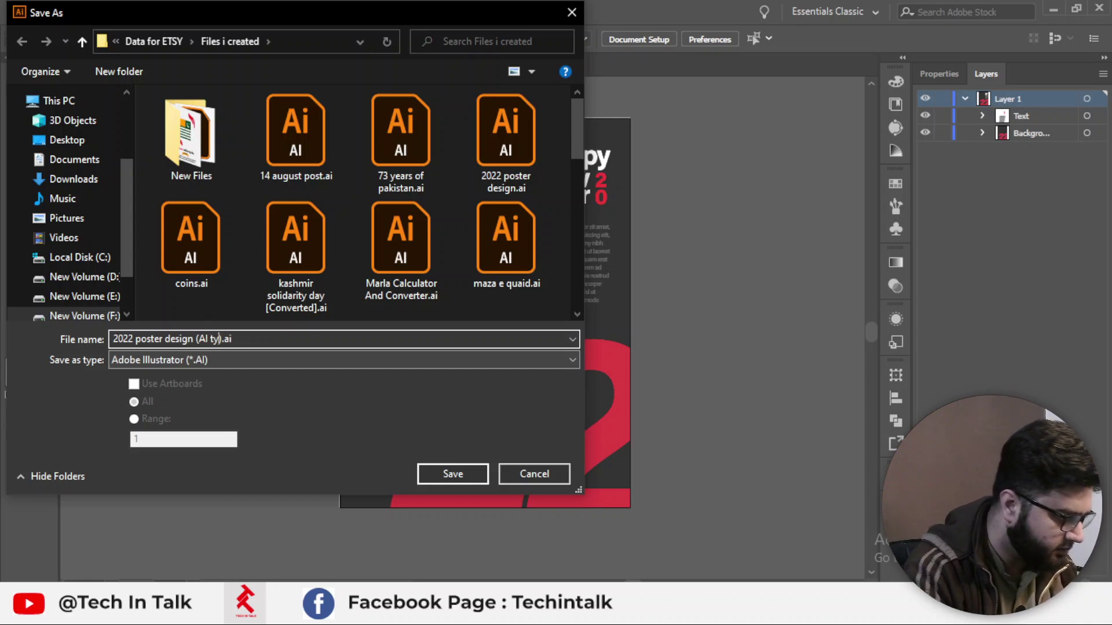
{"action": "type", "text": "pe"}
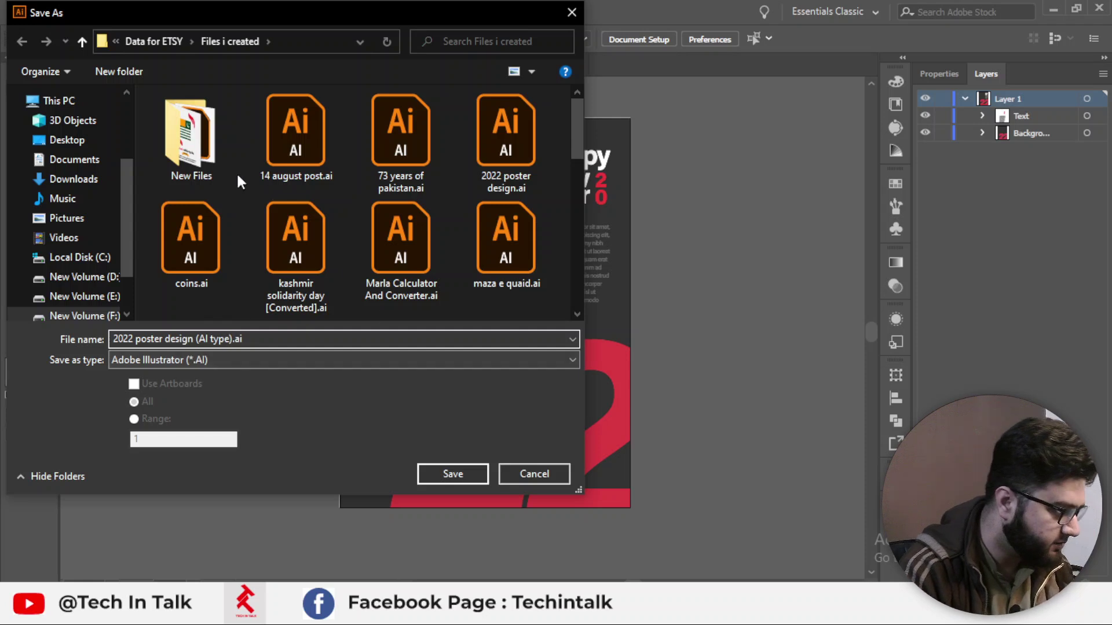
Choose "files save folder" on the Desktop as the destination and save the file there.
{"action": "left_click", "coordinate": [107, 137]}
{"action": "left_click", "coordinate": [284, 168]}
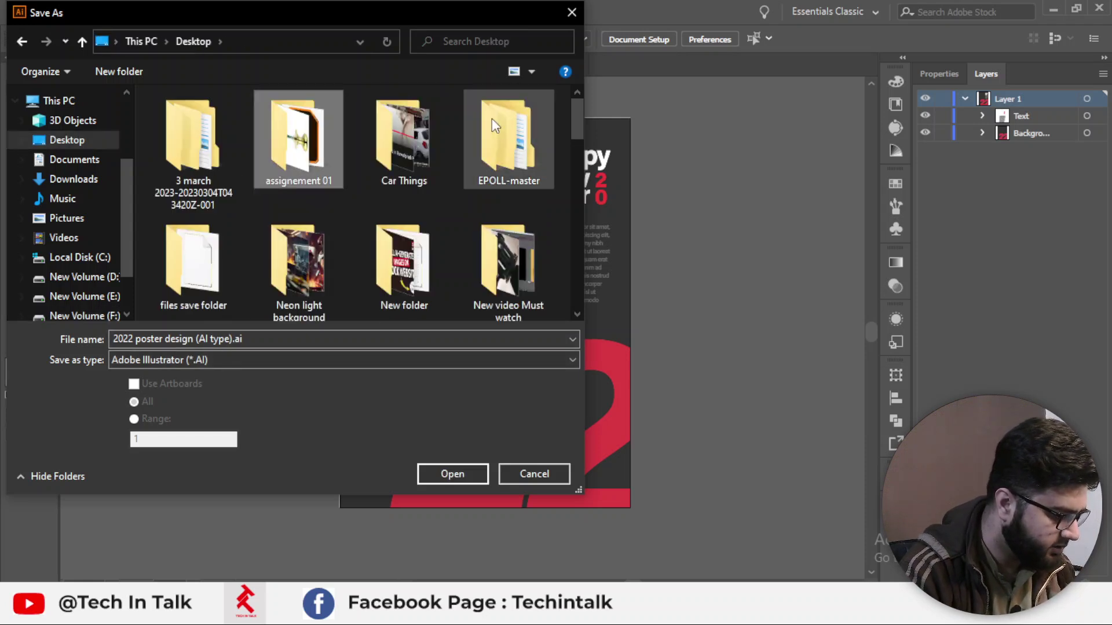
{"action": "scroll", "coordinate": [492, 118], "scroll_direction": "down", "scroll_amount": 2}
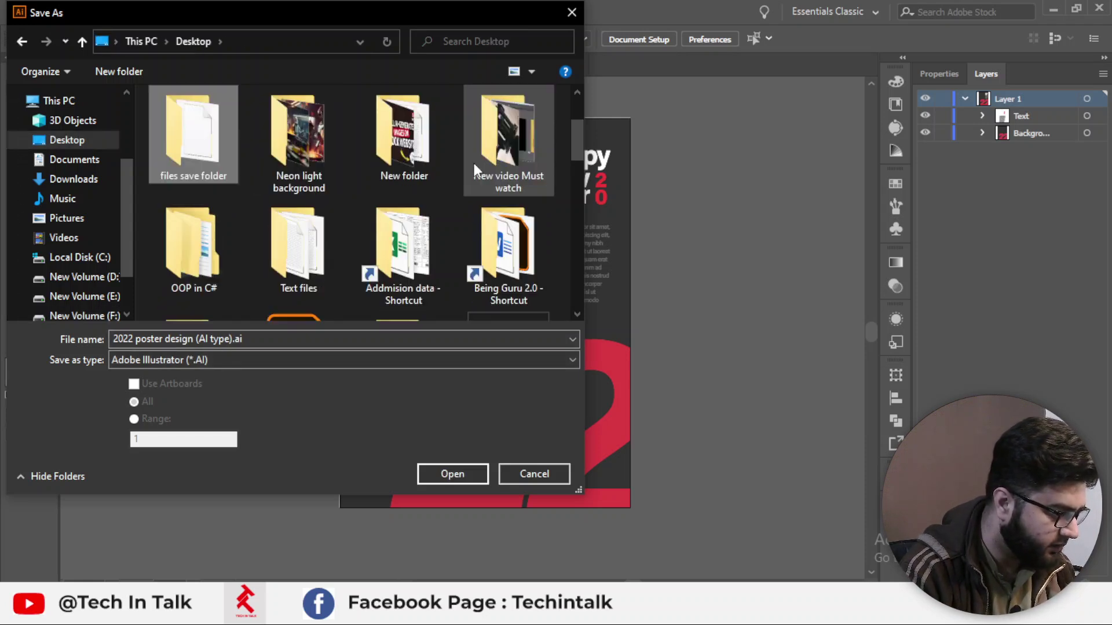
{"action": "double_click", "coordinate": [204, 160]}
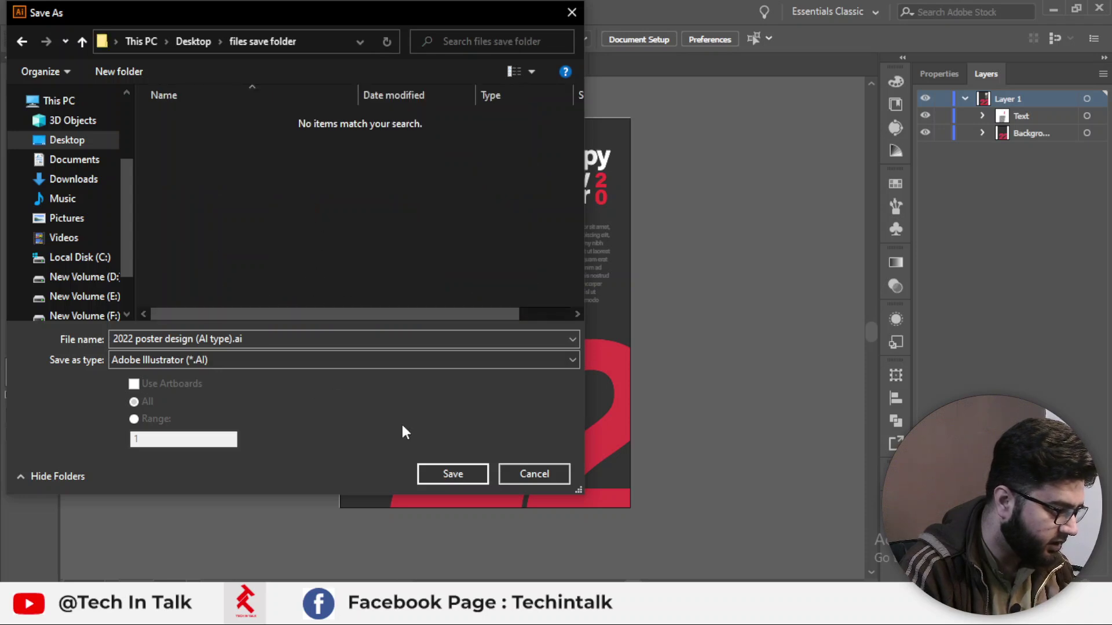
{"action": "left_click", "coordinate": [452, 472]}
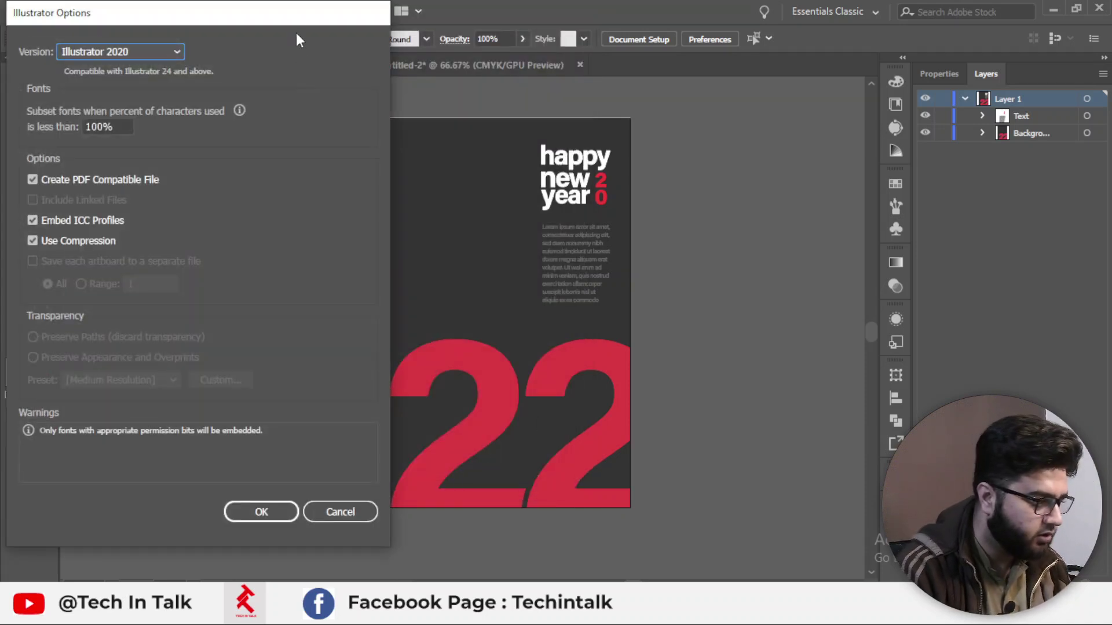
Set the AI file's compatibility version to Illustrator 10 and confirm the Illustrator save options.
{"action": "left_click_drag", "start_coordinate": [296, 35], "coordinate": [615, 42]}
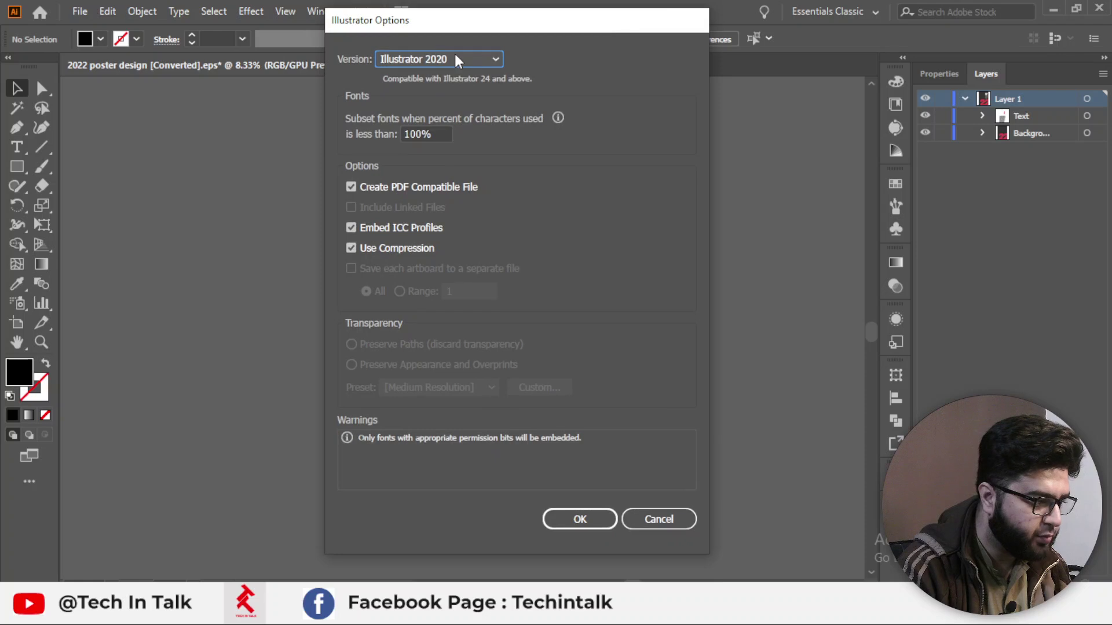
{"action": "left_click", "coordinate": [455, 59]}
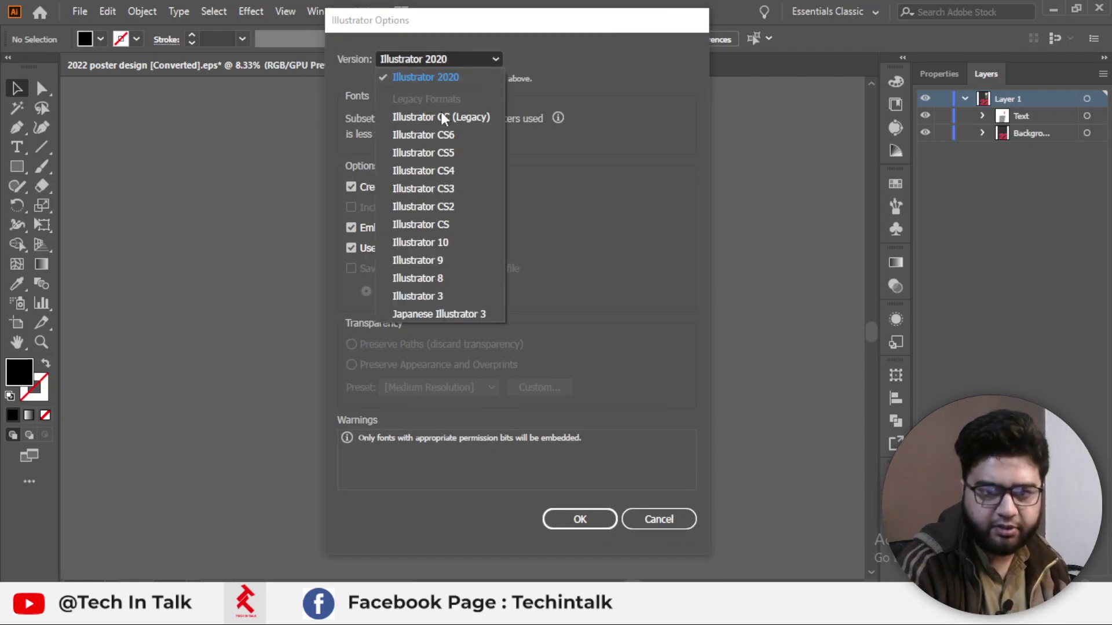
{"action": "left_click", "coordinate": [457, 81]}
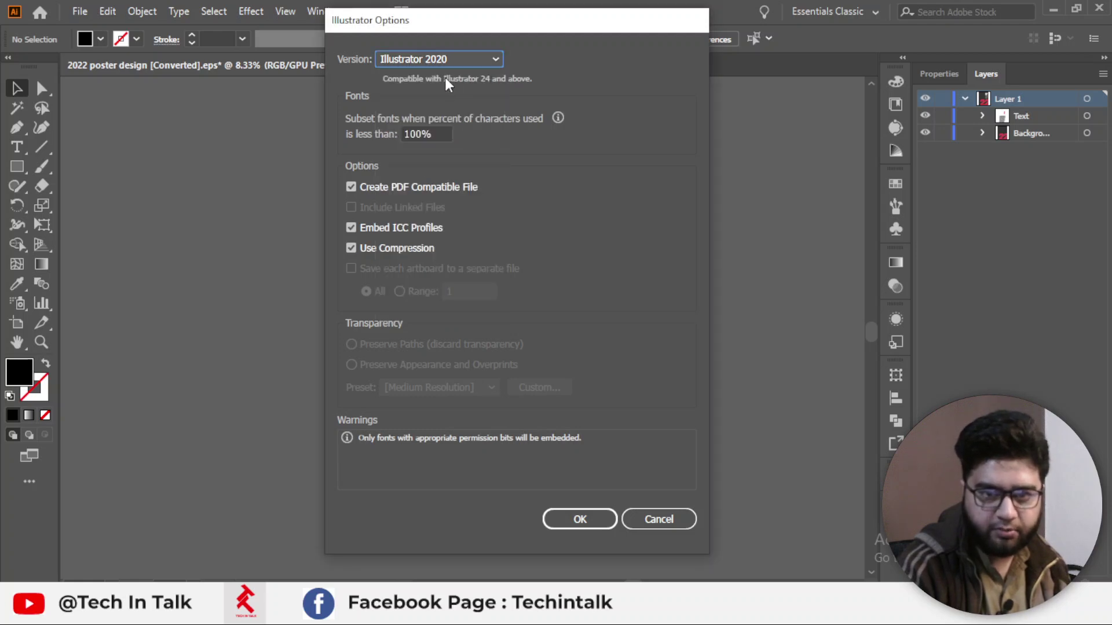
{"action": "left_click", "coordinate": [457, 58]}
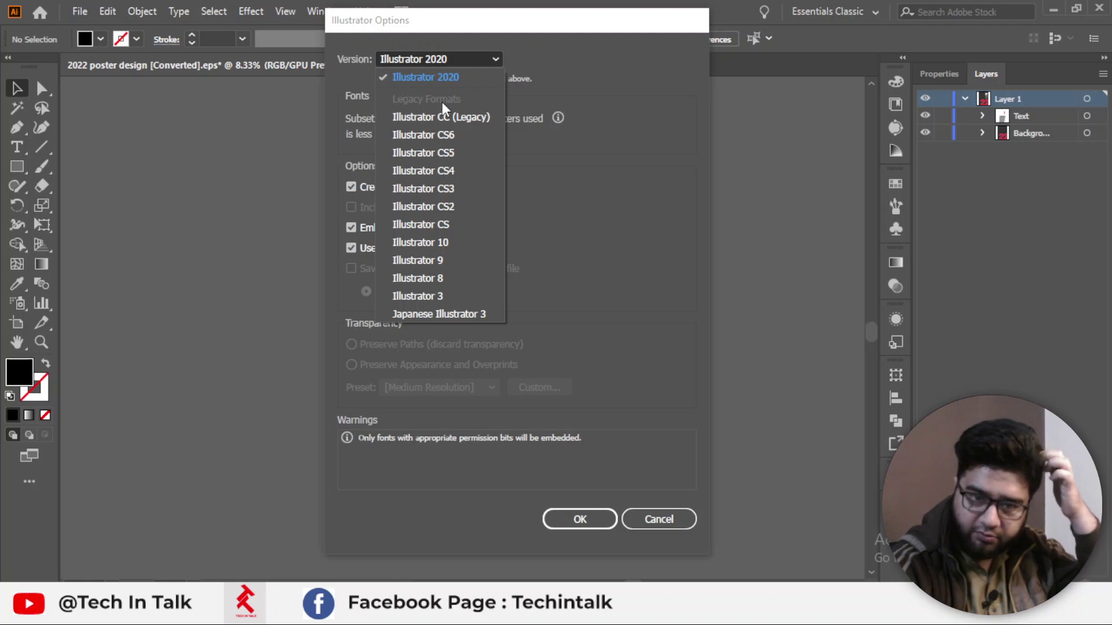
{"action": "left_click", "coordinate": [465, 237]}
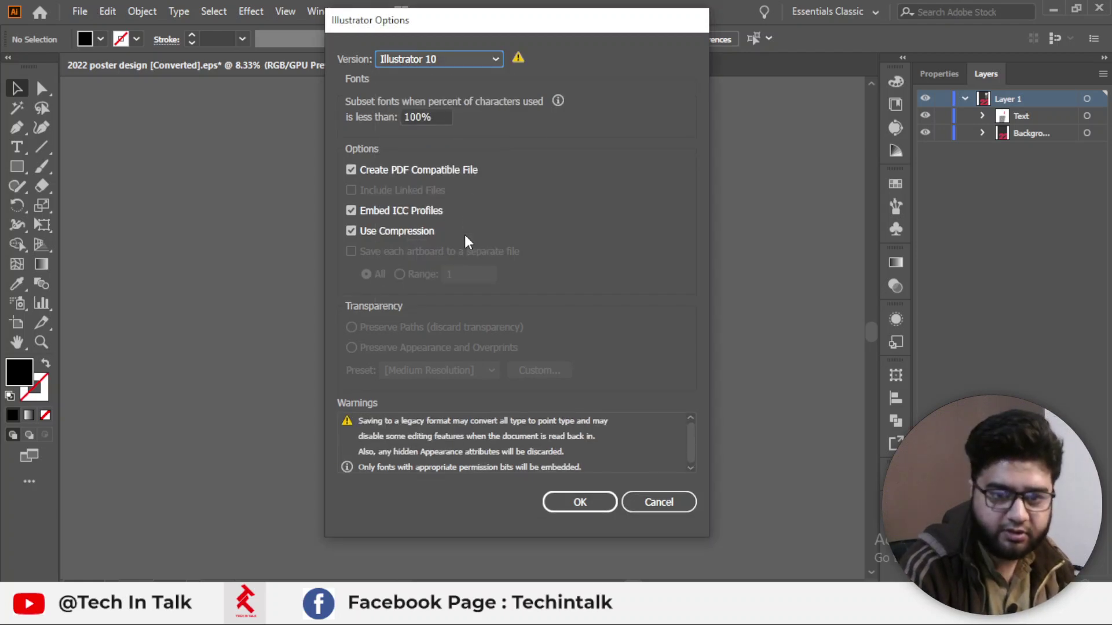
{"action": "left_click", "coordinate": [468, 60]}
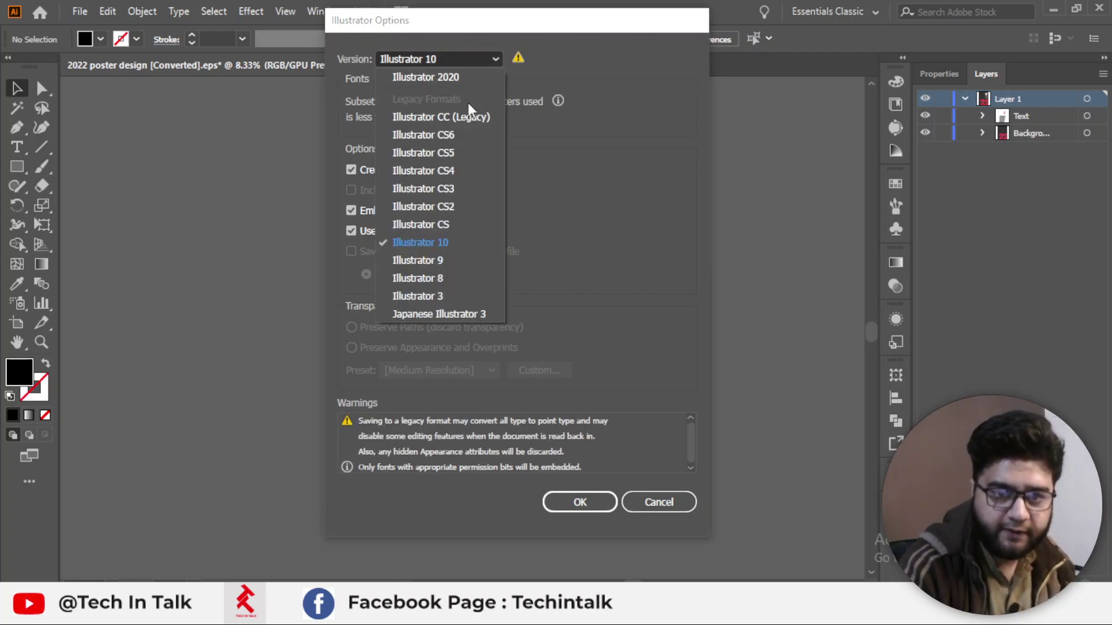
{"action": "left_click", "coordinate": [456, 245]}
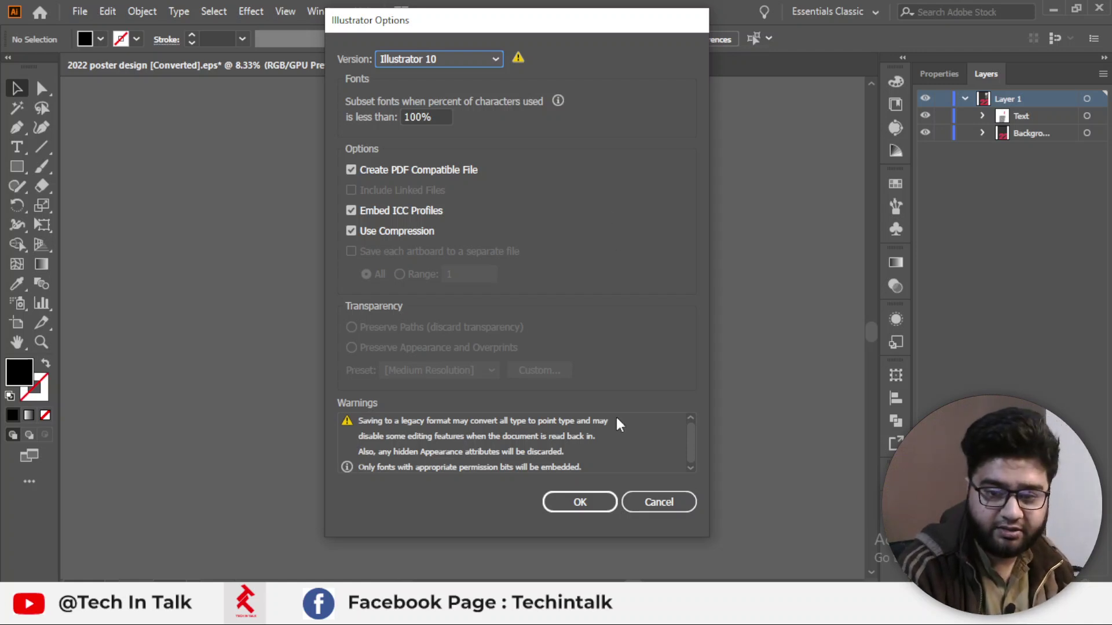
{"action": "left_click", "coordinate": [578, 510]}
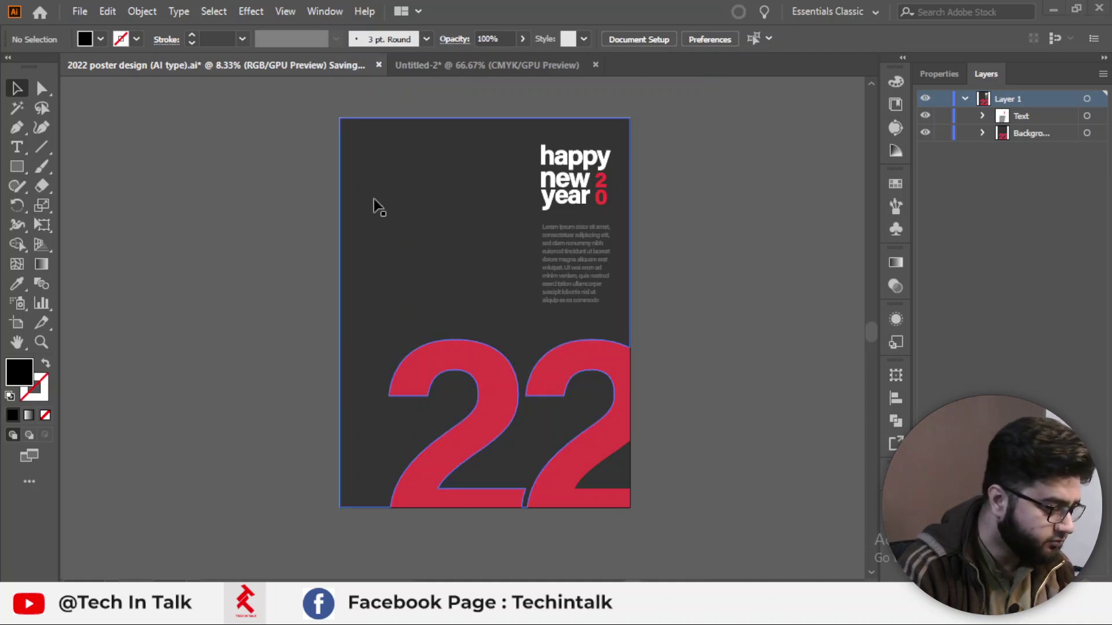
Switch to the desktop and open "files save folder" to check for the saved file.
{"action": "left_click", "coordinate": [373, 614]}
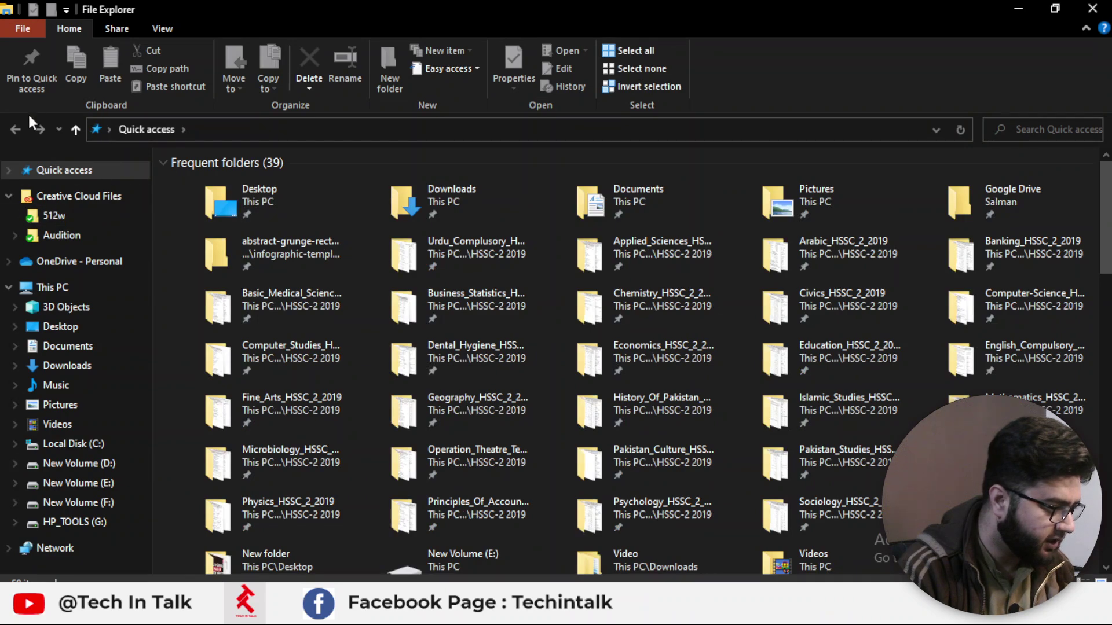
{"action": "left_click", "coordinate": [1093, 8]}
{"action": "left_click", "coordinate": [1051, 9]}
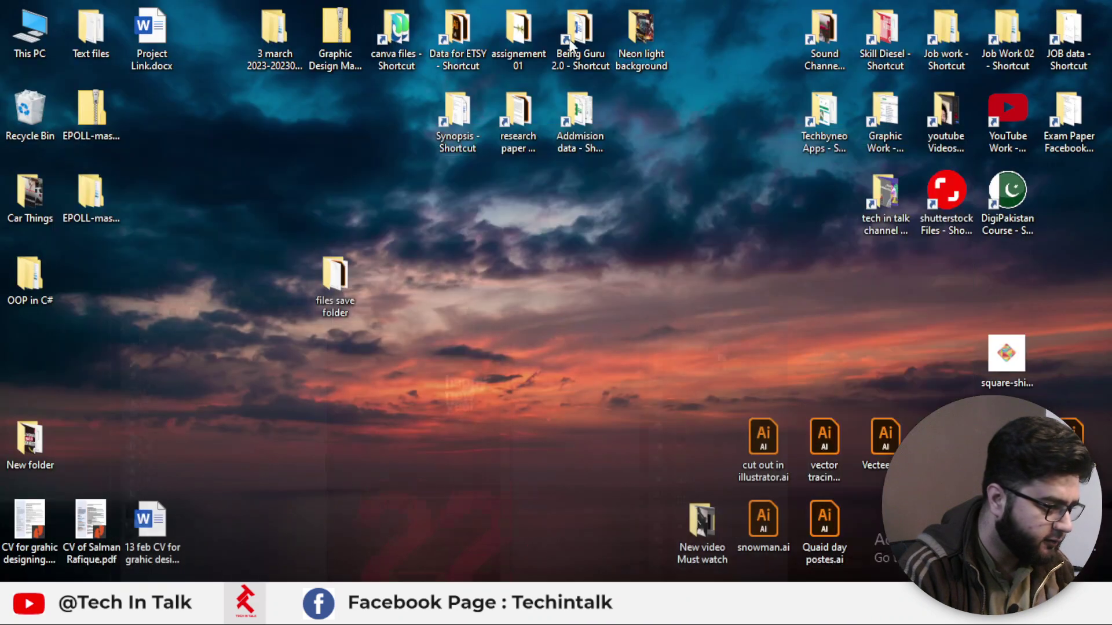
{"action": "double_click", "coordinate": [348, 299]}
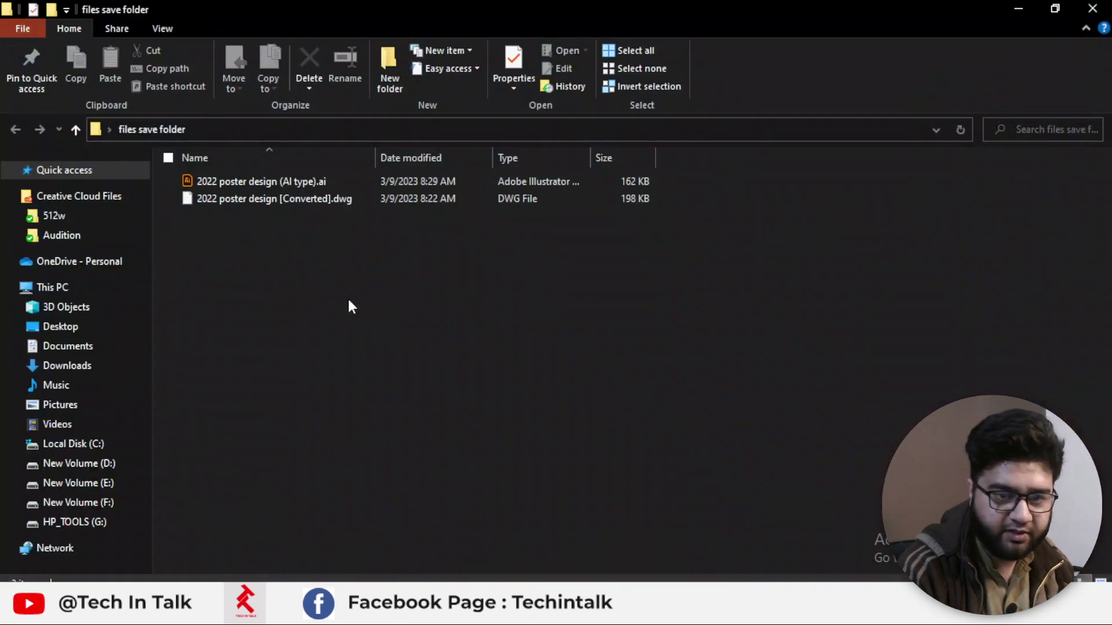
Display the folder's files as large icons, select "2022 poster design (AI type).ai" and return to the poster in Illustrator.
{"action": "left_click", "coordinate": [164, 29]}
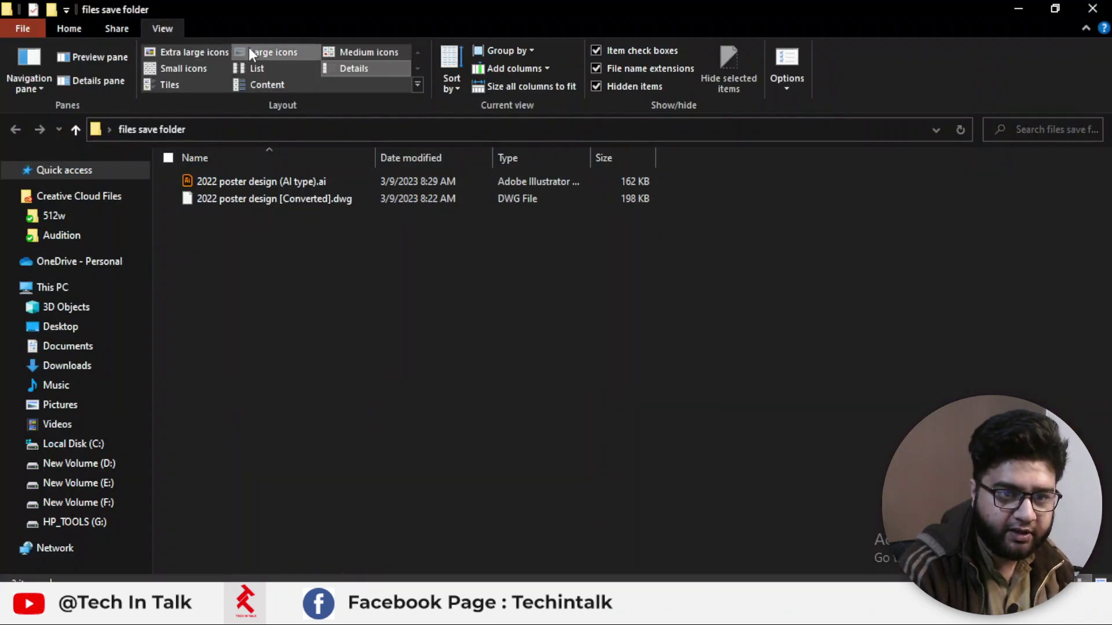
{"action": "left_click", "coordinate": [264, 52]}
{"action": "left_click", "coordinate": [210, 171]}
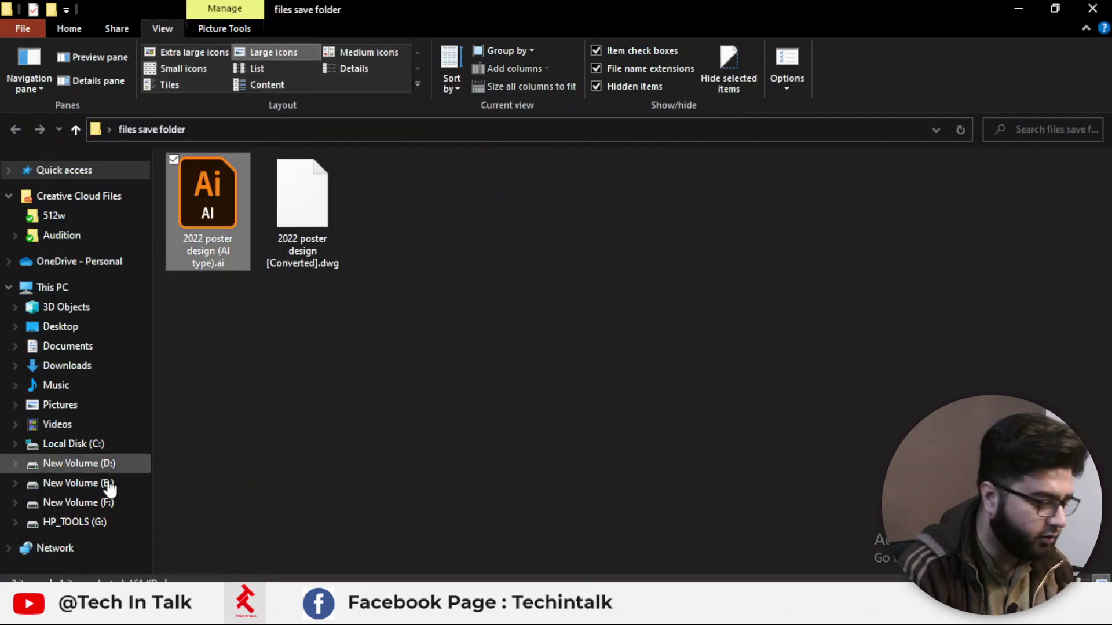
{"action": "key", "text": "Return"}
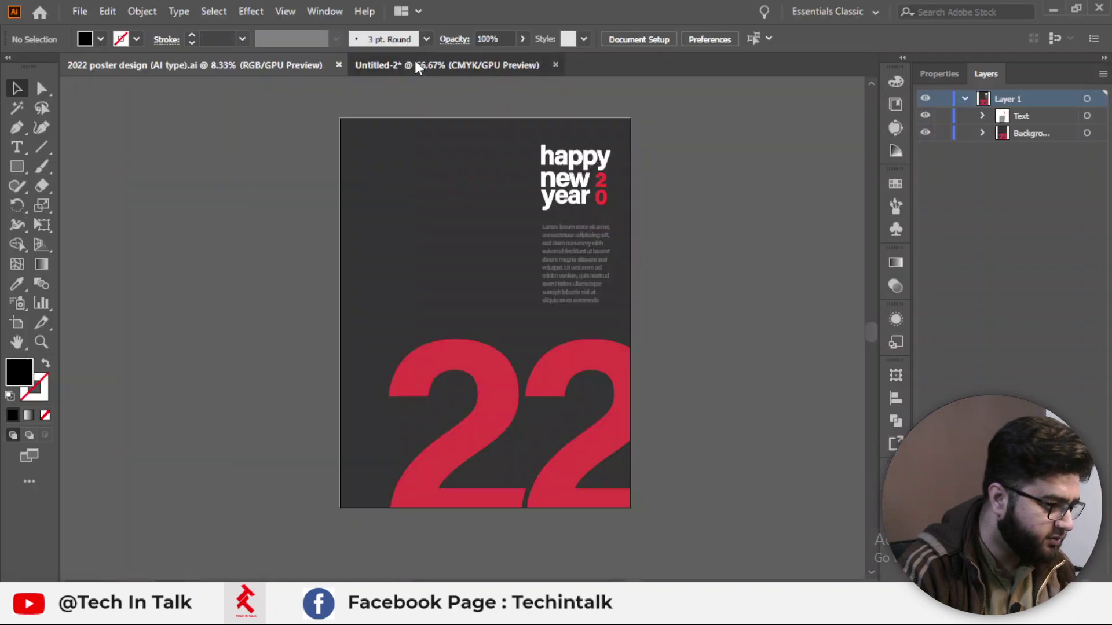
Check the format list in Untitled-2, return to the poster and start saving it under a new name in Illustrator EPS format.
{"action": "left_click", "coordinate": [415, 60]}
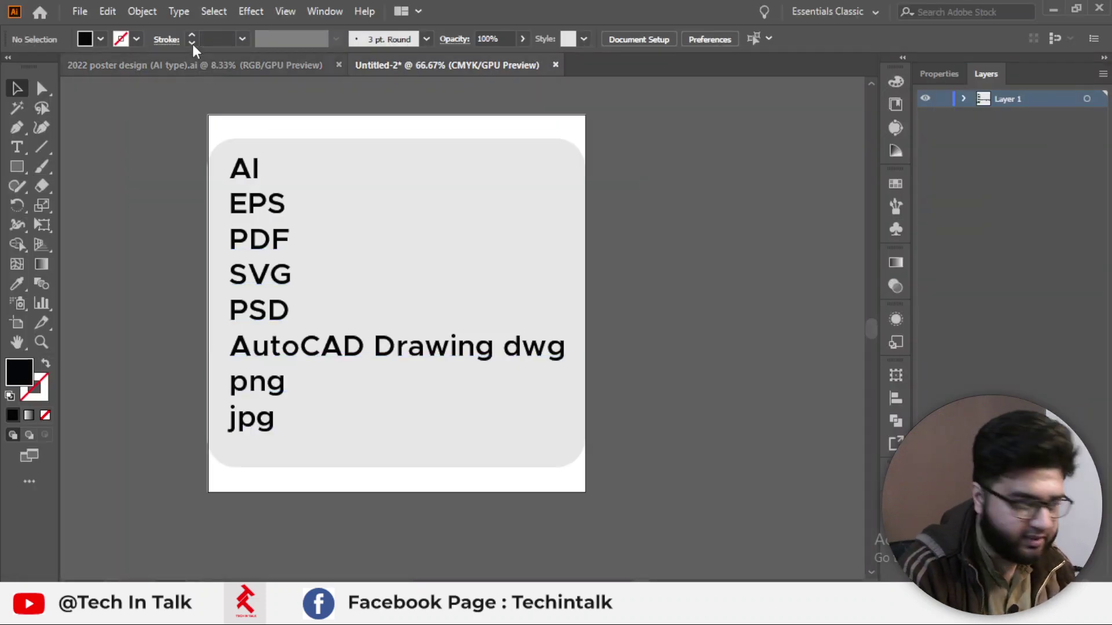
{"action": "left_click", "coordinate": [190, 68]}
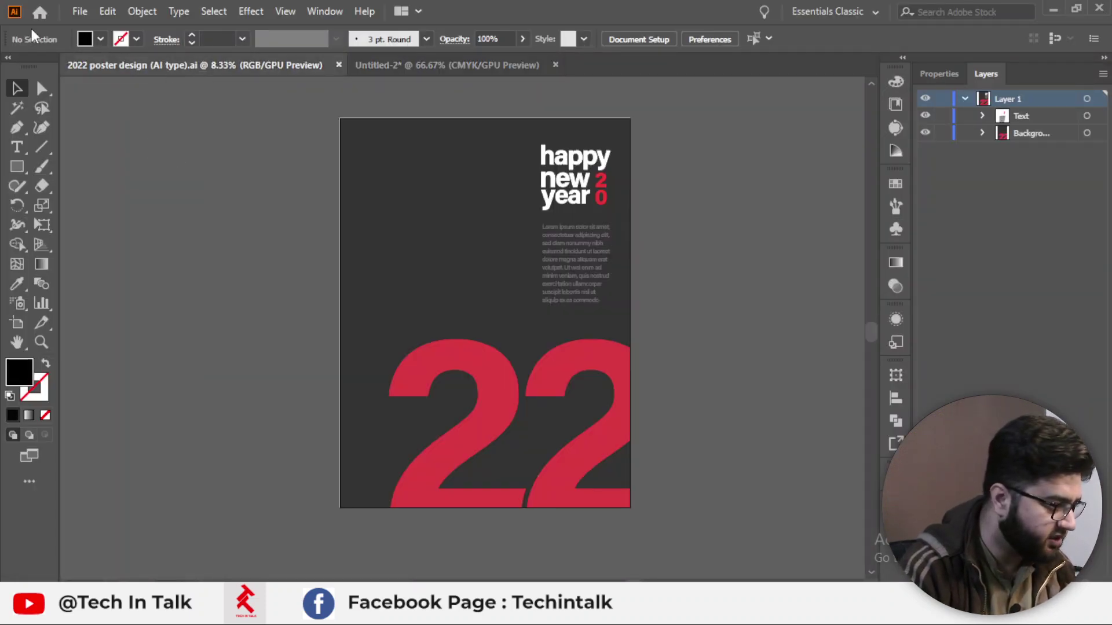
{"action": "left_click", "coordinate": [81, 14]}
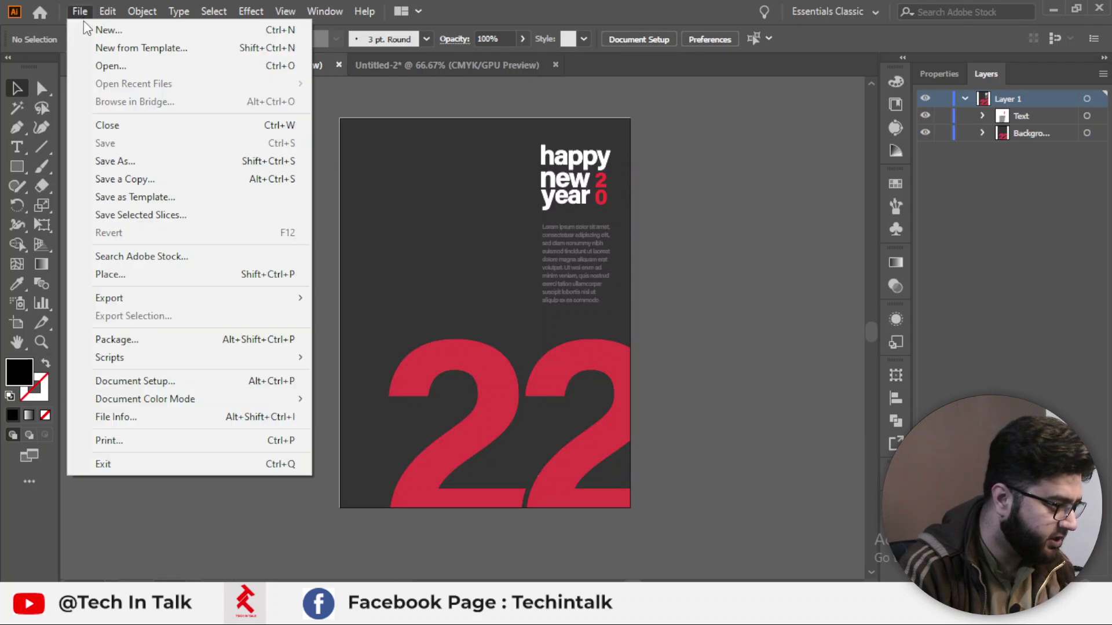
{"action": "left_click", "coordinate": [129, 163]}
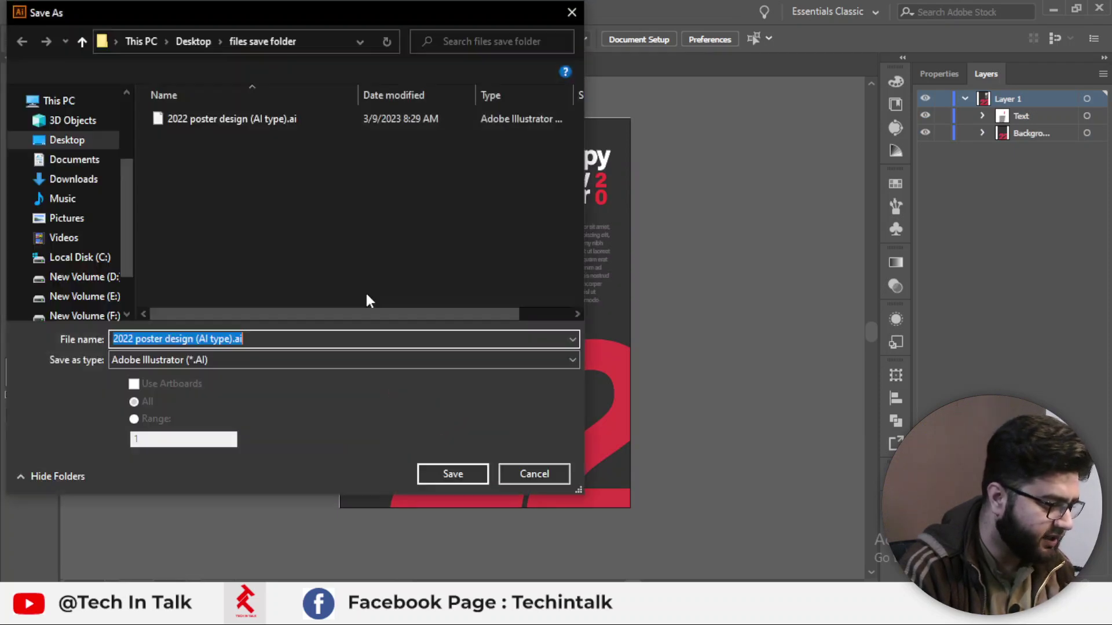
{"action": "left_click", "coordinate": [325, 359]}
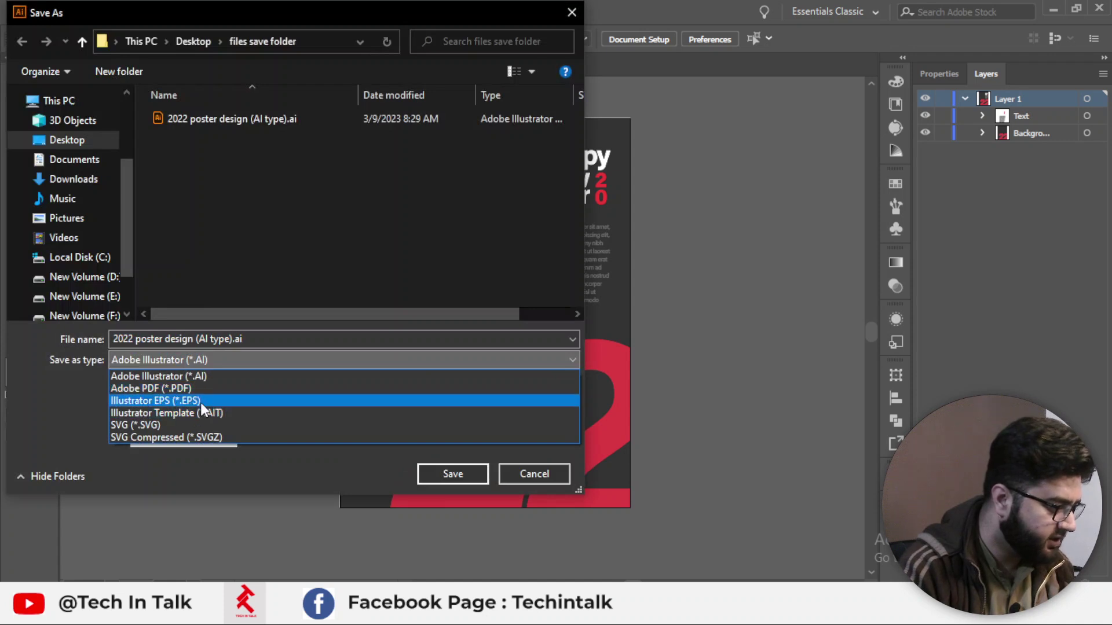
{"action": "left_click", "coordinate": [201, 402]}
Name the EPS file "2022 poster design (EPS type).eps" and save it in "files save folder".
{"action": "left_click", "coordinate": [212, 342]}
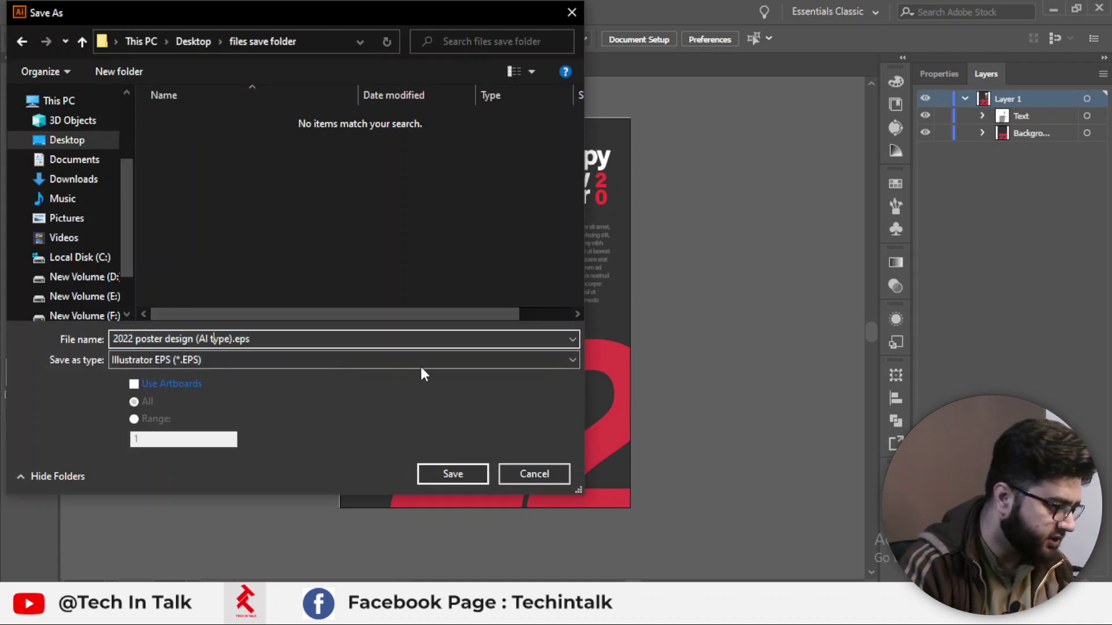
{"action": "key", "text": "BackSpace"}
{"action": "key", "text": "BackSpace"}
{"action": "key", "text": "BackSpace"}
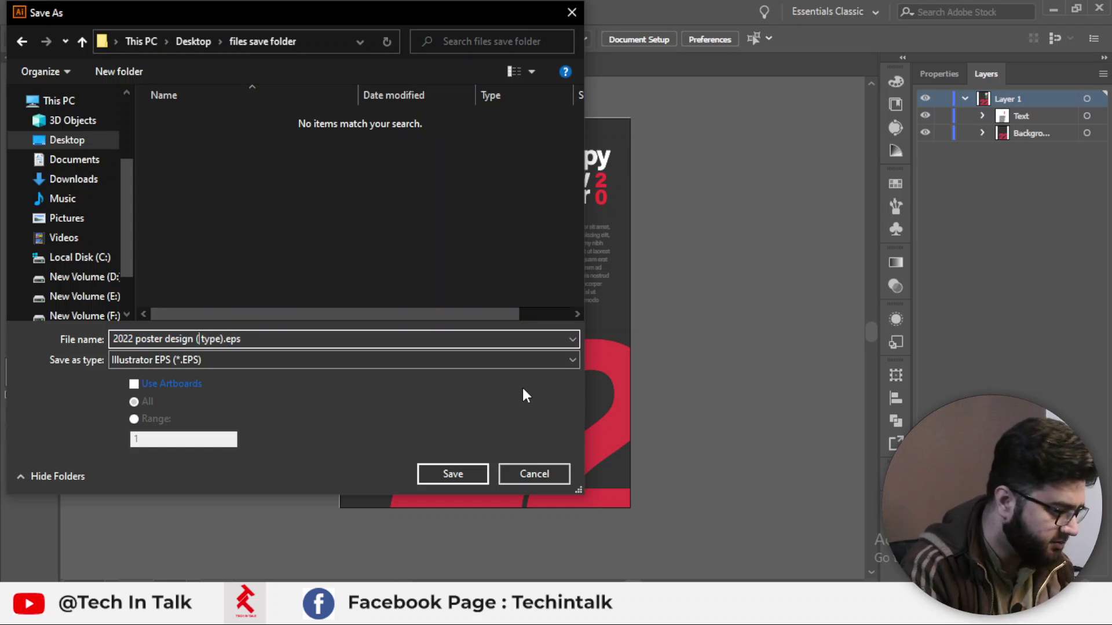
{"action": "type", "text": "EPS"}
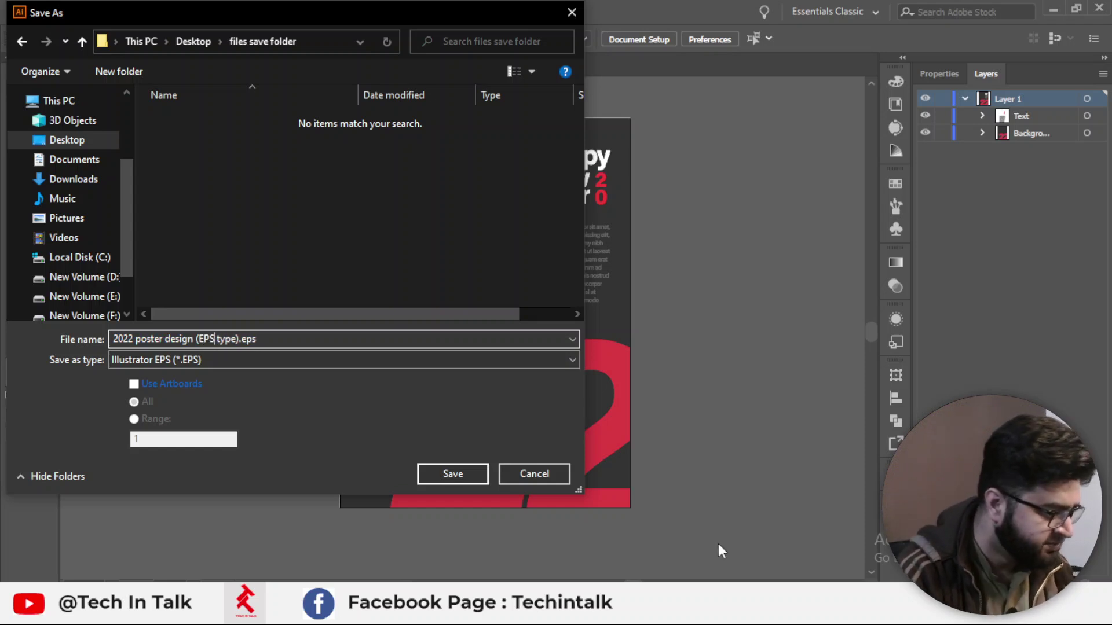
{"action": "left_click", "coordinate": [468, 476]}
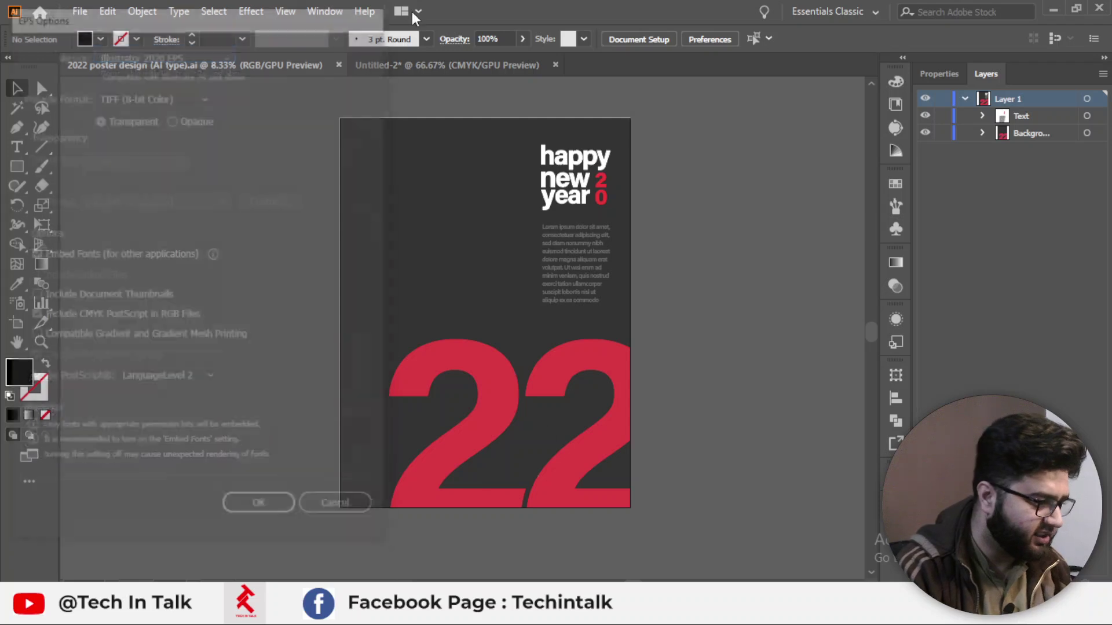
Set the EPS version to Illustrator 10 EPS, confirm the EPS options and accept saving in the older format.
{"action": "left_click_drag", "start_coordinate": [311, 15], "coordinate": [575, 37]}
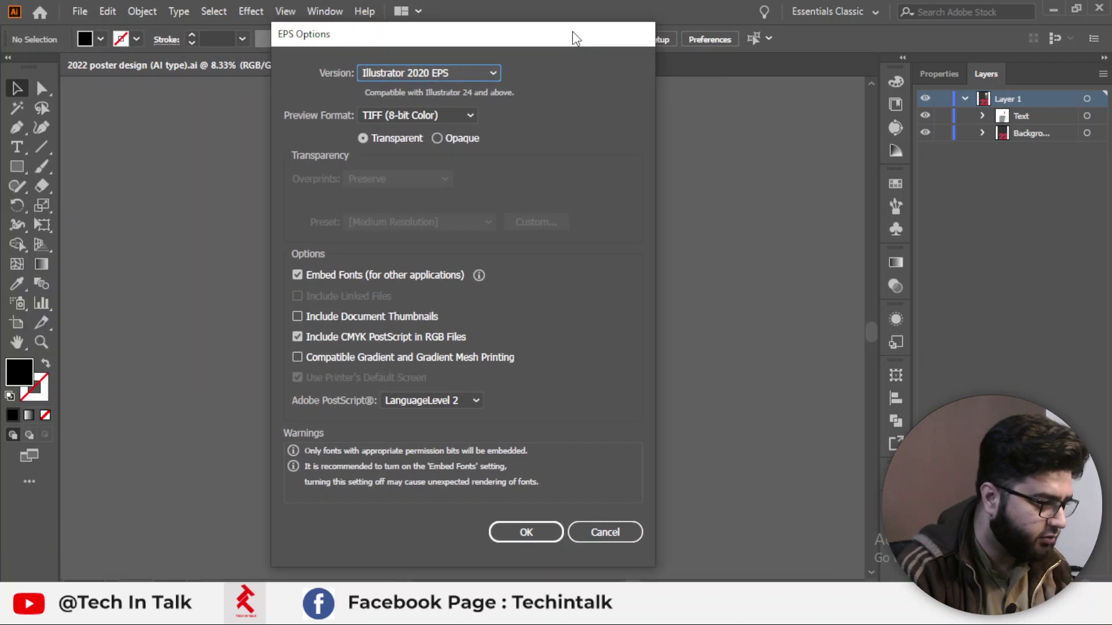
{"action": "left_click", "coordinate": [458, 80]}
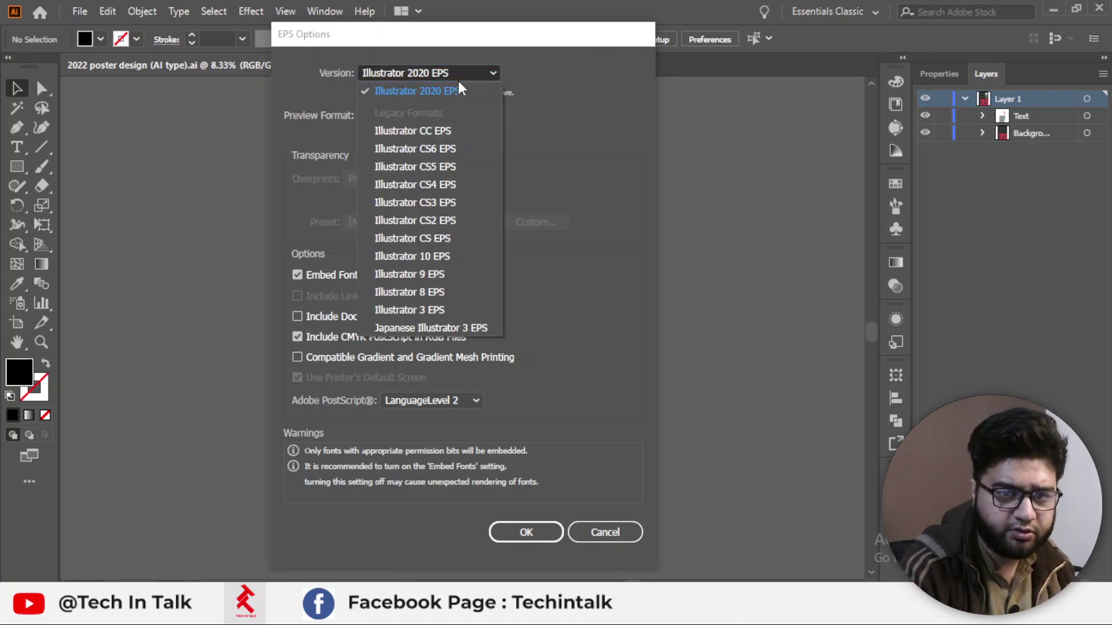
{"action": "left_click", "coordinate": [458, 256]}
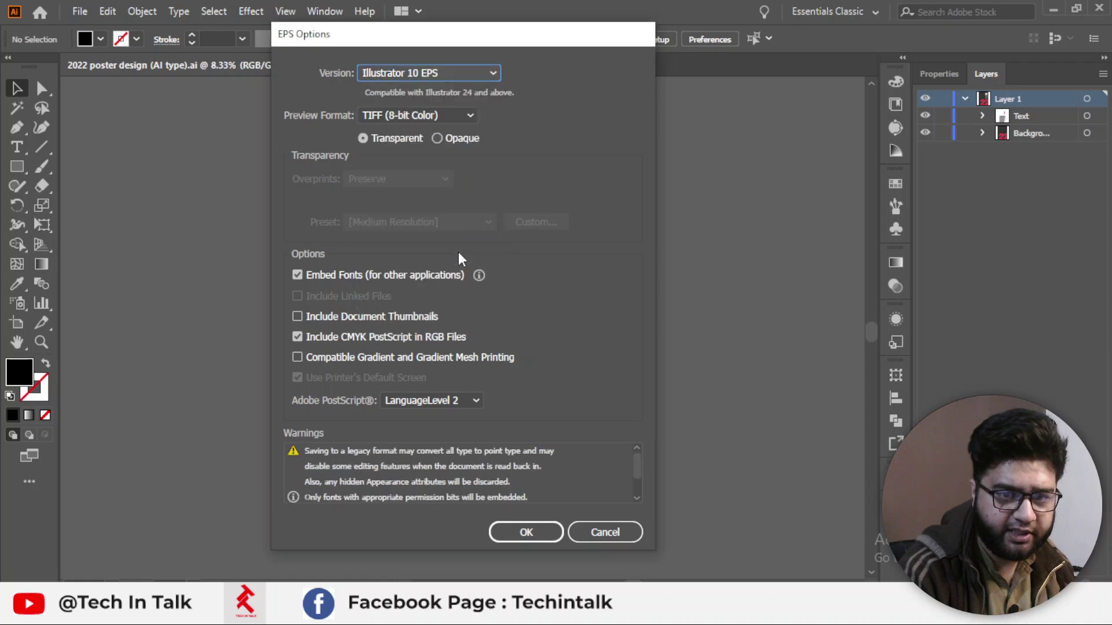
{"action": "left_click", "coordinate": [454, 71]}
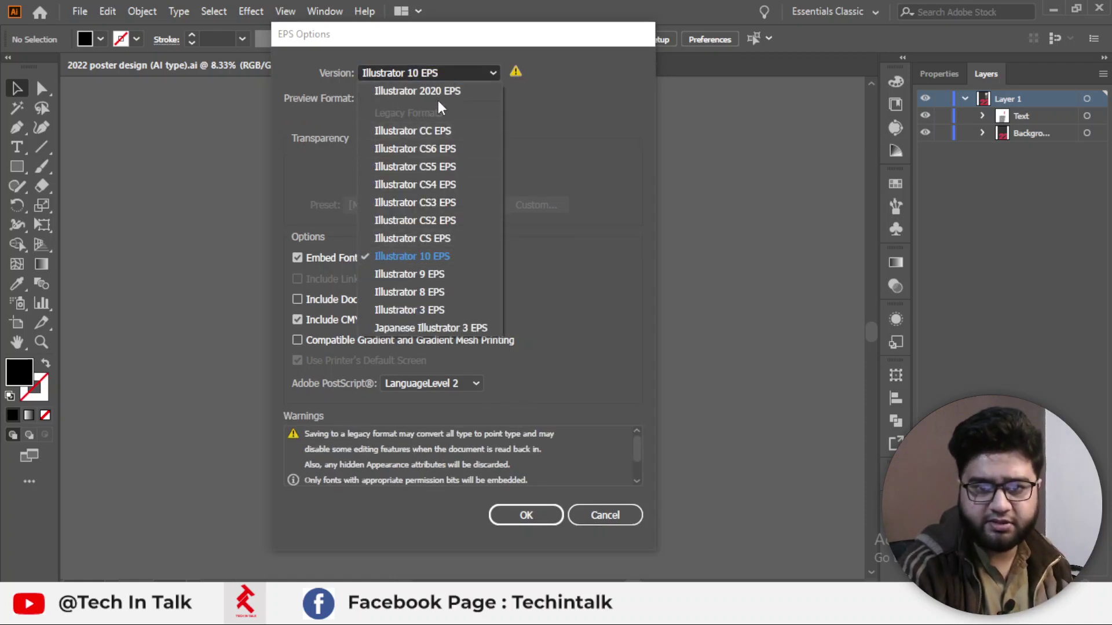
{"action": "left_click", "coordinate": [443, 256]}
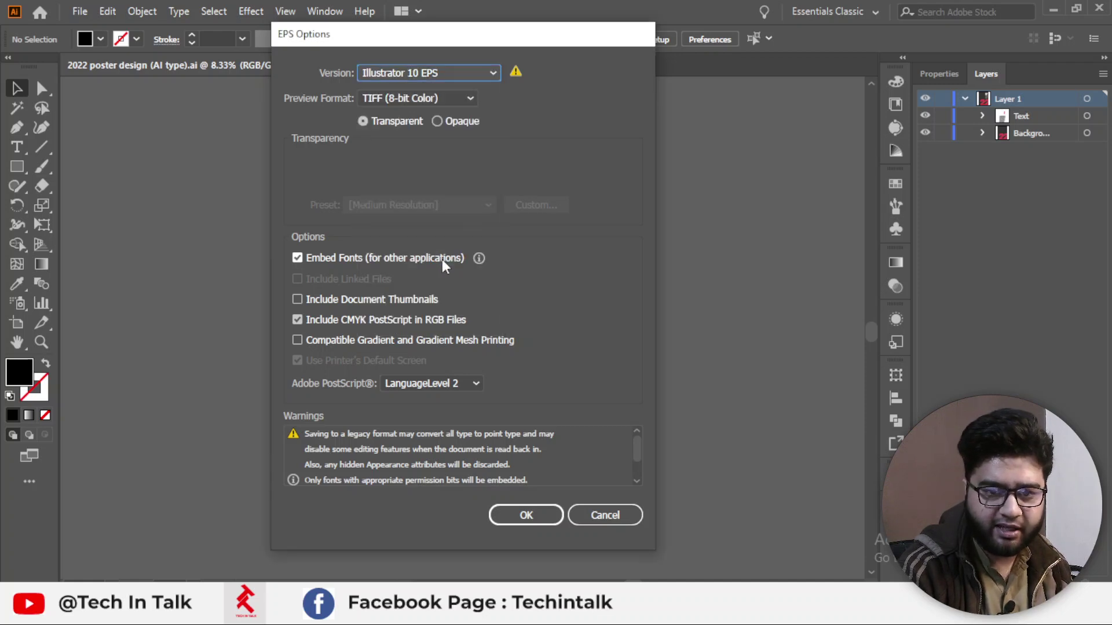
{"action": "left_click", "coordinate": [529, 514]}
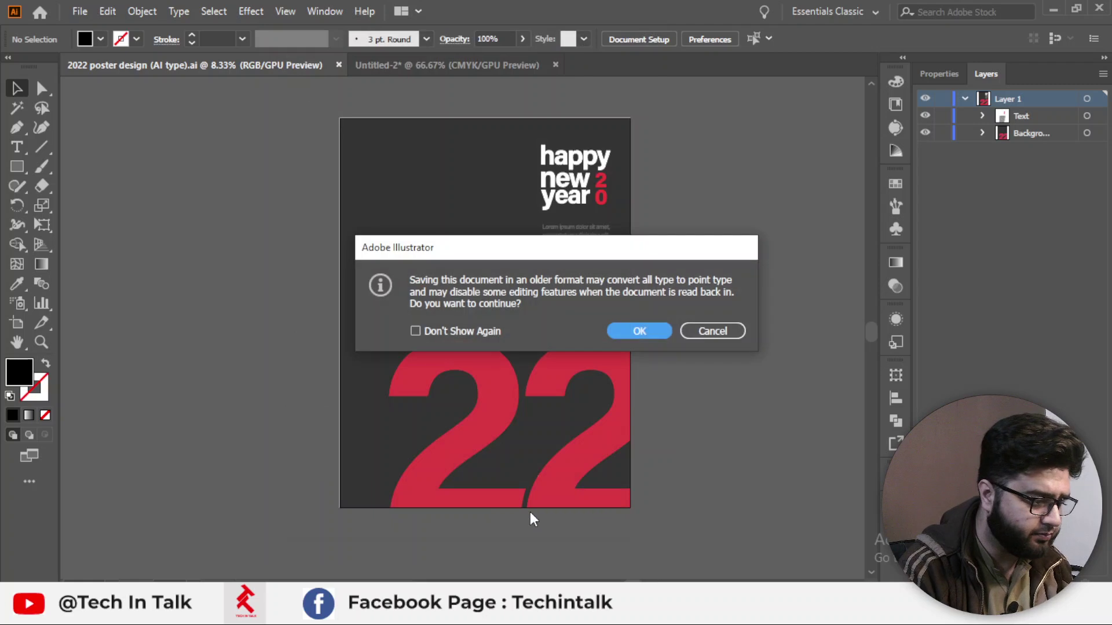
{"action": "left_click", "coordinate": [637, 332]}
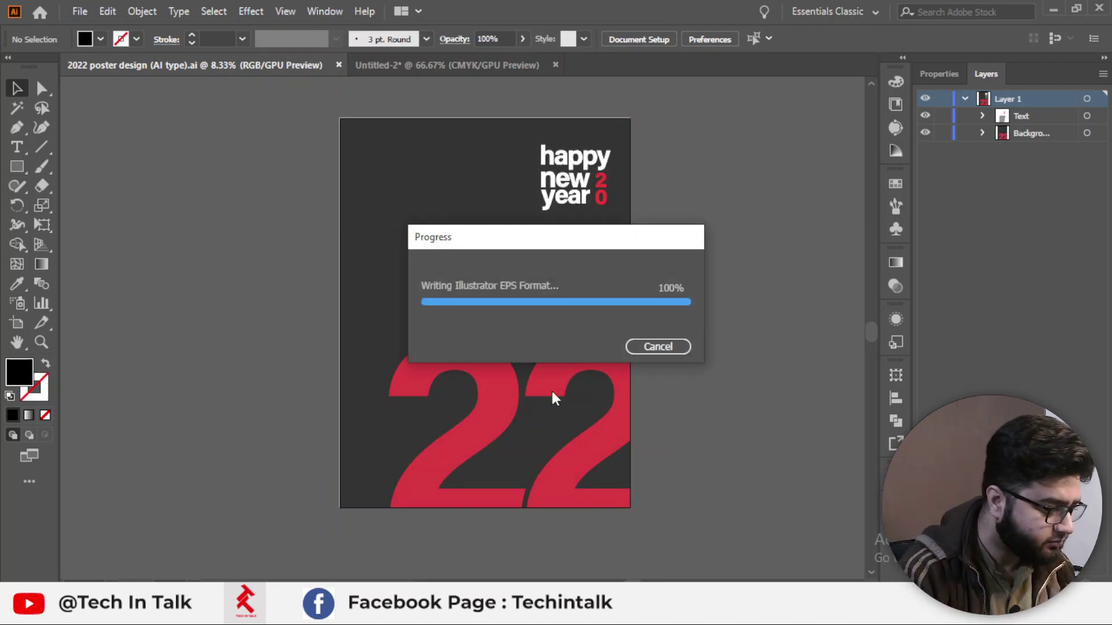
Check the EPS file in "files save folder", return to Illustrator, consult the format list and bring the poster document back.
{"action": "key", "text": "alt+Tab"}
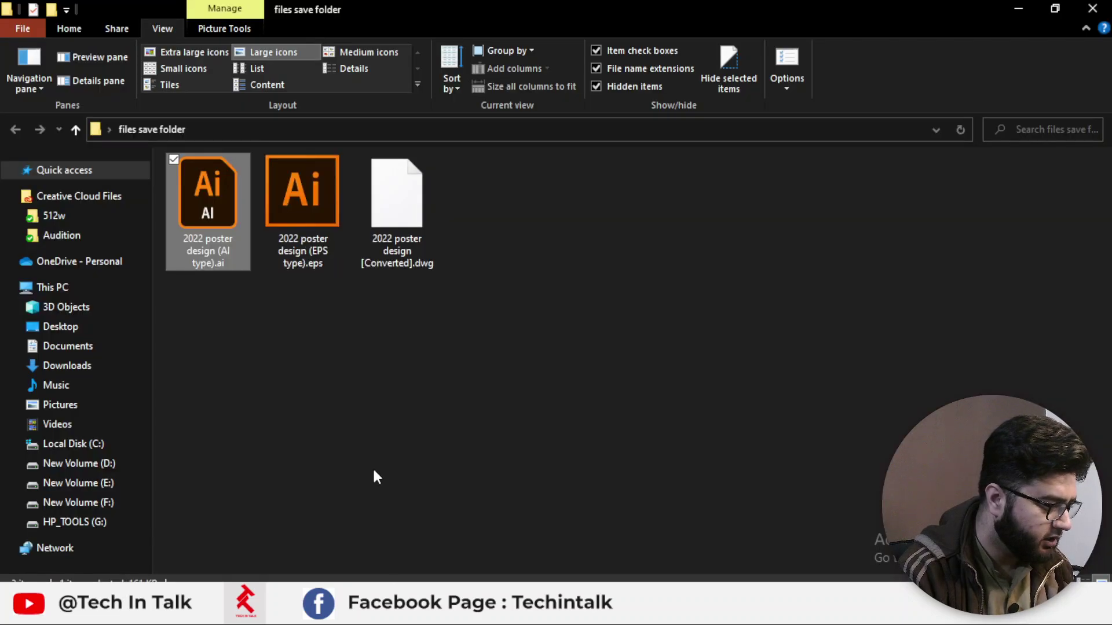
{"action": "left_click", "coordinate": [293, 249]}
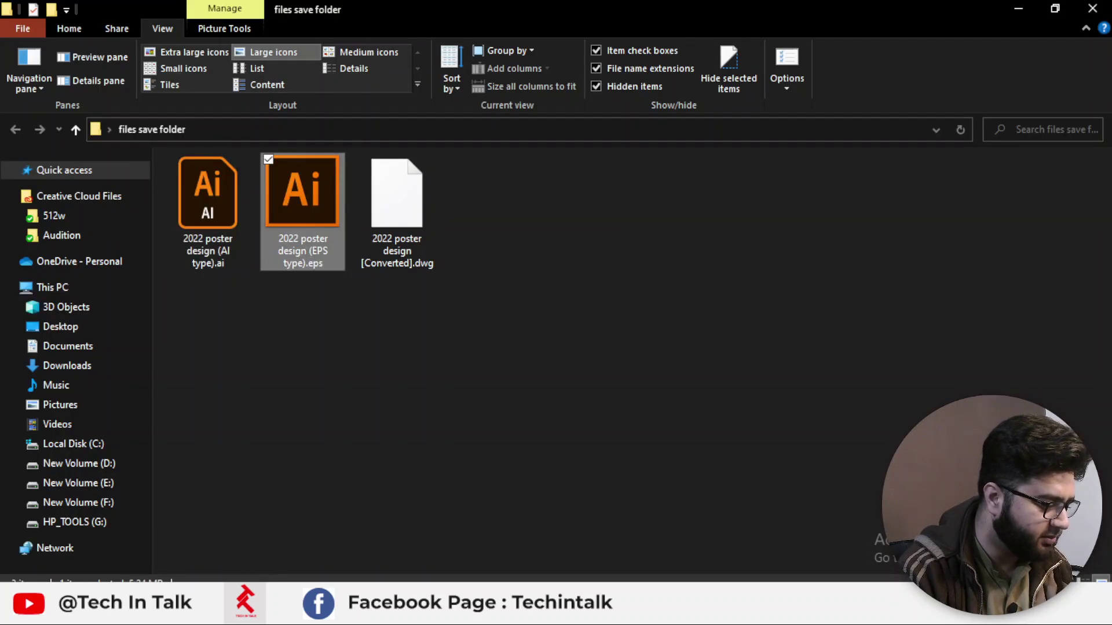
{"action": "key", "text": "alt+Tab"}
{"action": "left_click", "coordinate": [435, 66]}
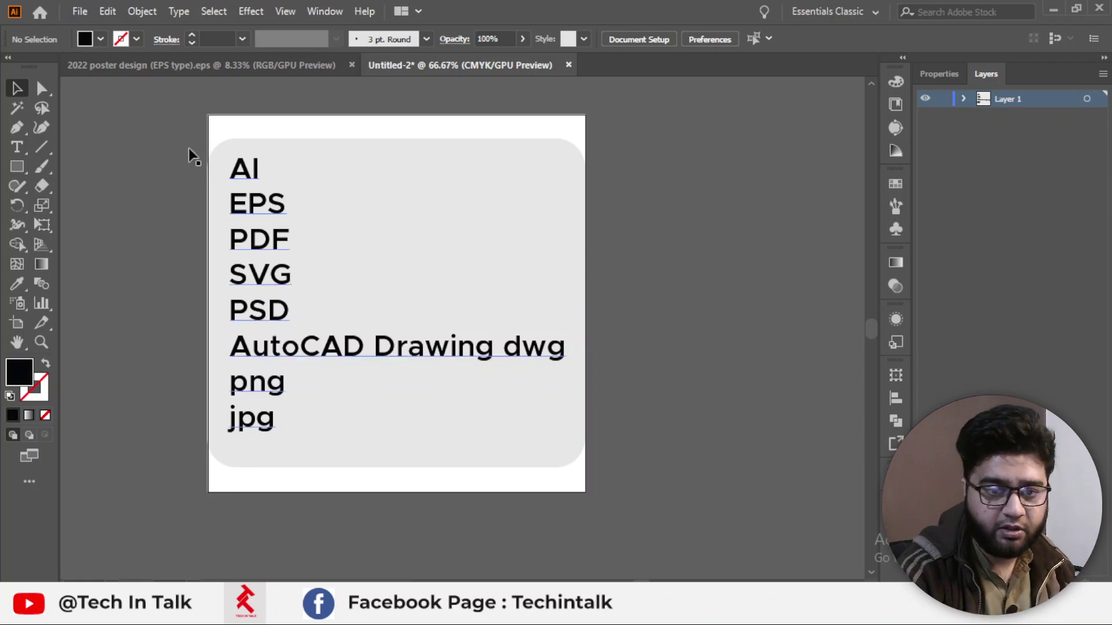
{"action": "left_click", "coordinate": [132, 65]}
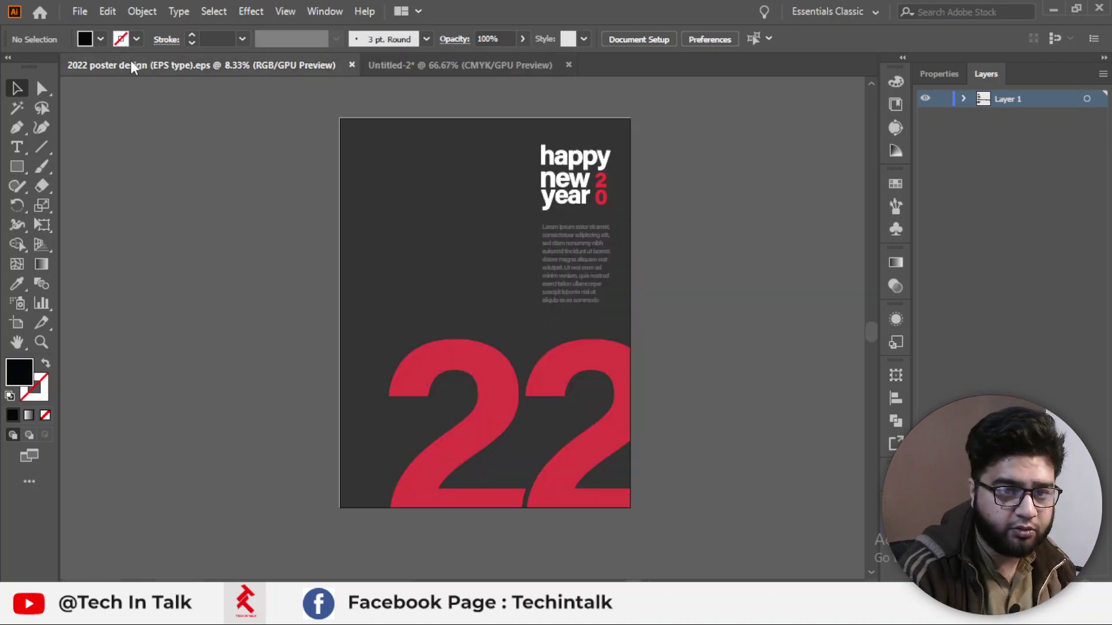
Start saving the poster under a new name with Adobe PDF as the file format.
{"action": "left_click", "coordinate": [81, 11]}
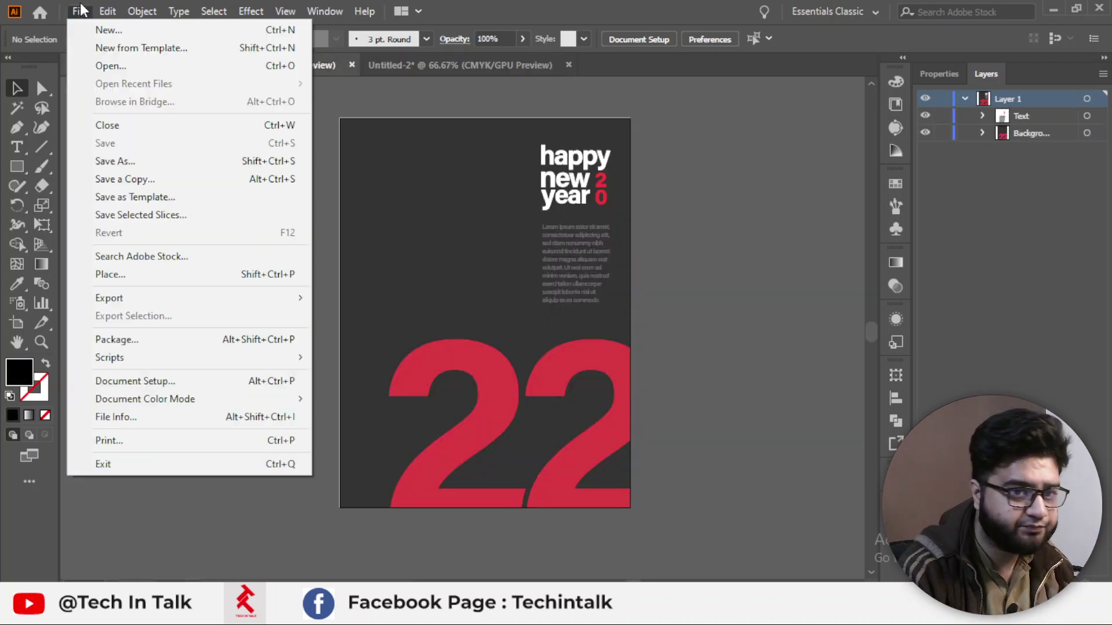
{"action": "left_click", "coordinate": [125, 162]}
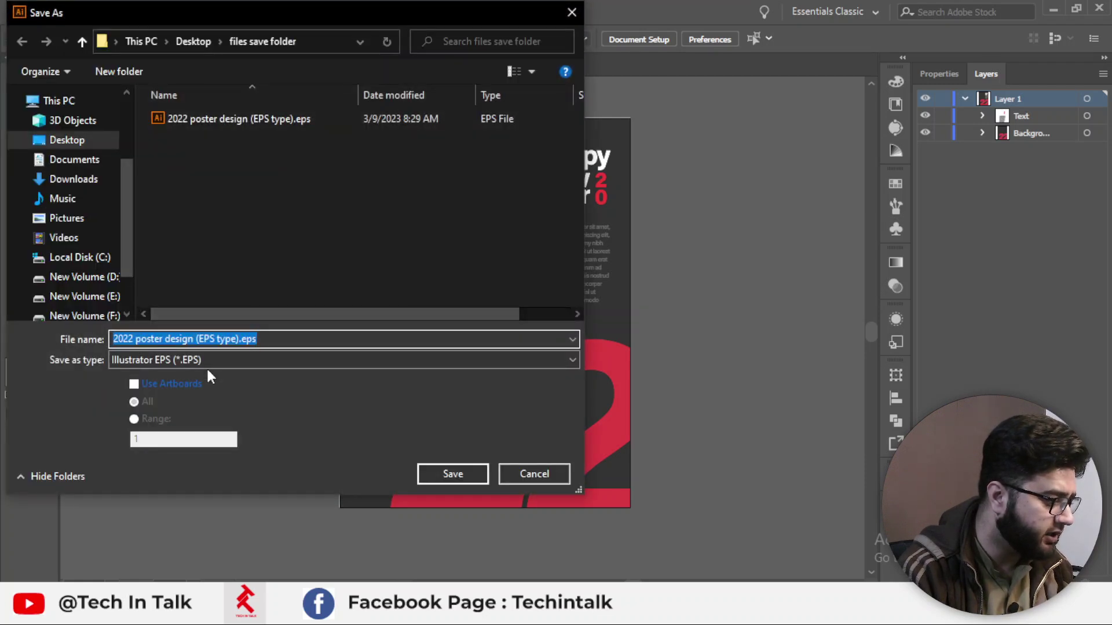
{"action": "left_click", "coordinate": [213, 360]}
{"action": "left_click", "coordinate": [207, 380]}
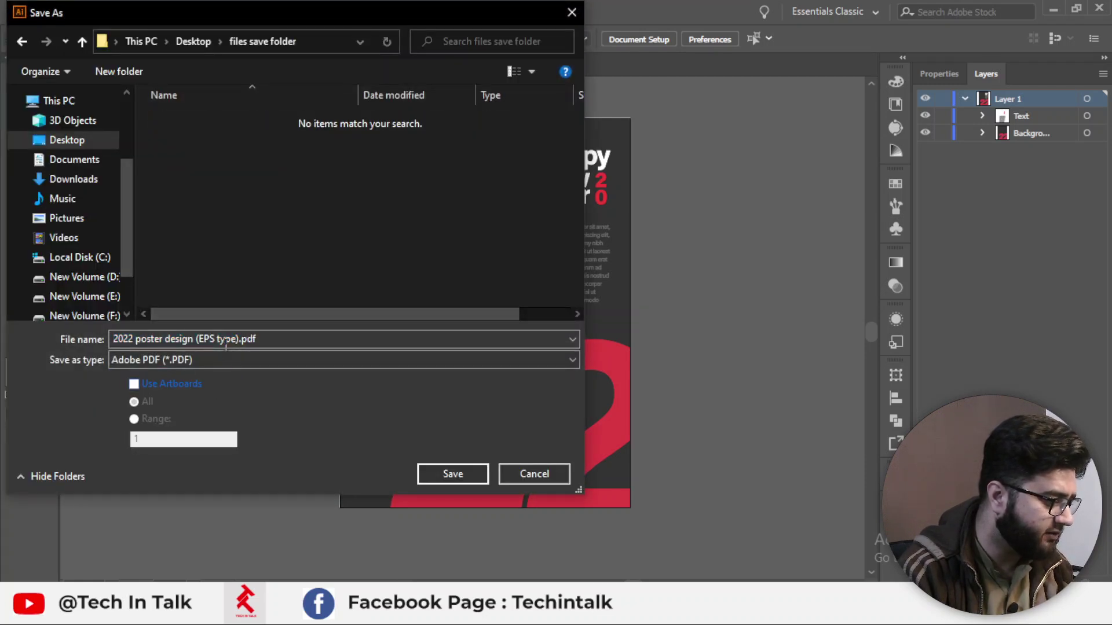
Change the file name to "2022 poster design (PDF type).pdf".
{"action": "key", "text": "shift+Tab"}
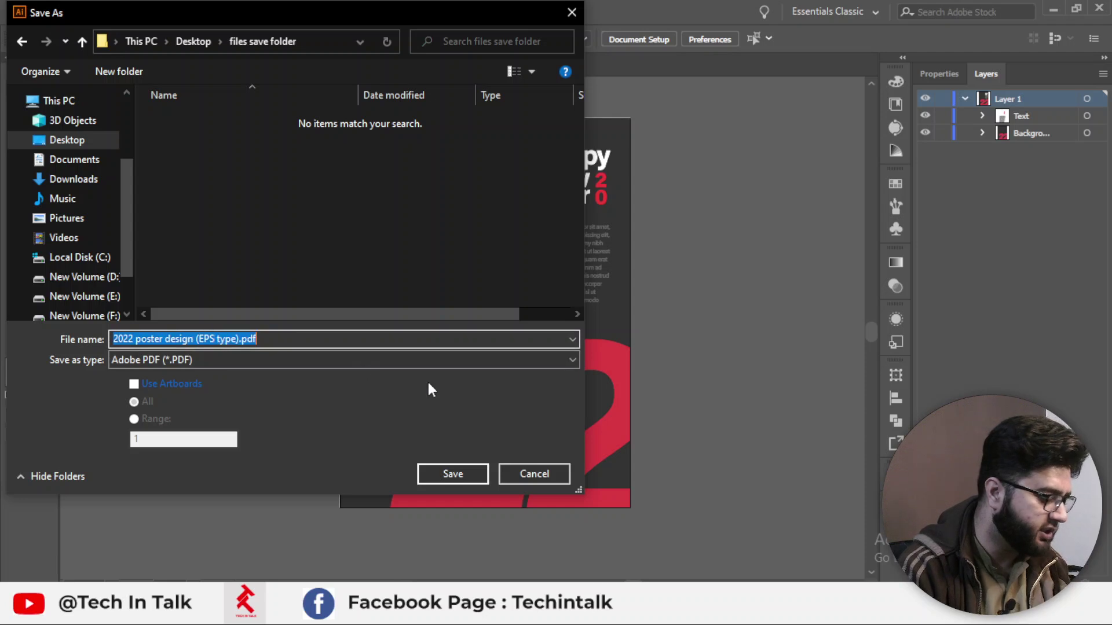
{"action": "key", "text": "End"}
{"action": "key", "text": "Left"}
{"action": "key", "text": "Left"}
{"action": "key", "text": "Left"}
{"action": "key", "text": "Left"}
{"action": "key", "text": "Left"}
{"action": "key", "text": "Left"}
{"action": "key", "text": "Left"}
{"action": "key", "text": "Left"}
{"action": "key", "text": "Left"}
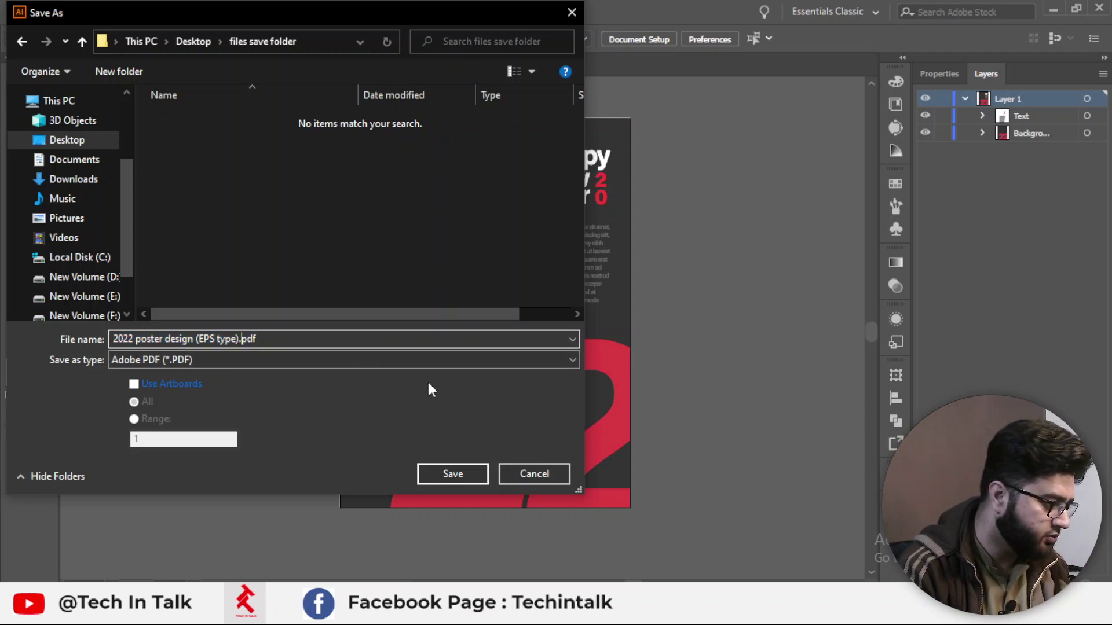
{"action": "key", "text": "BackSpace"}
{"action": "key", "text": "BackSpace"}
{"action": "key", "text": "BackSpace"}
{"action": "key", "text": "BackSpace"}
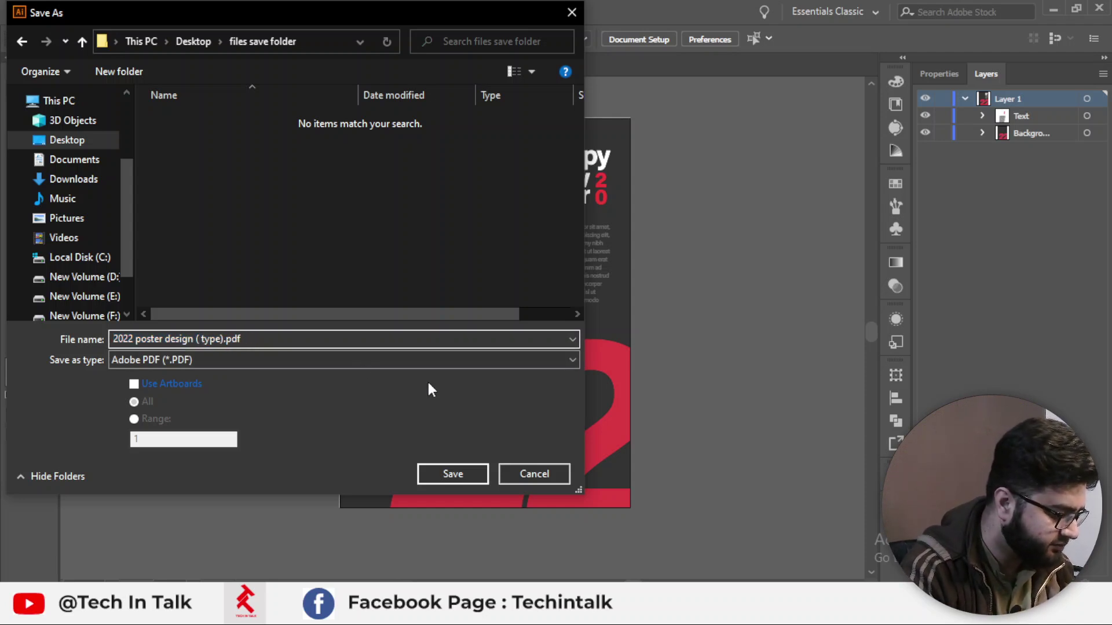
{"action": "type", "text": "PDF"}
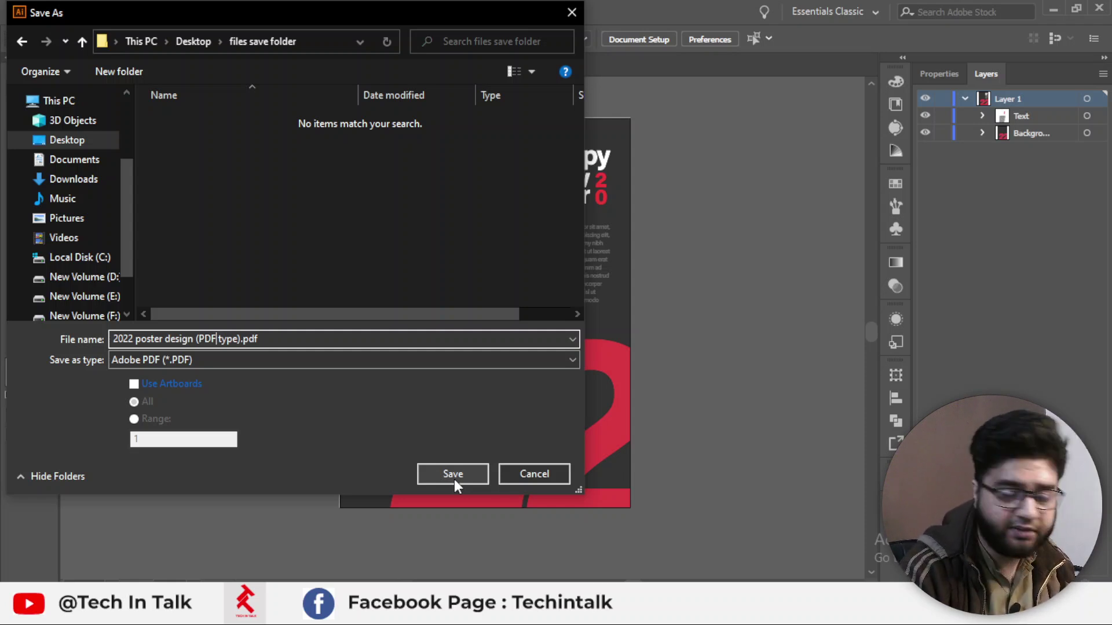
Save the PDF in "files save folder" using the [Illustrator Default] preset.
{"action": "left_click", "coordinate": [453, 475]}
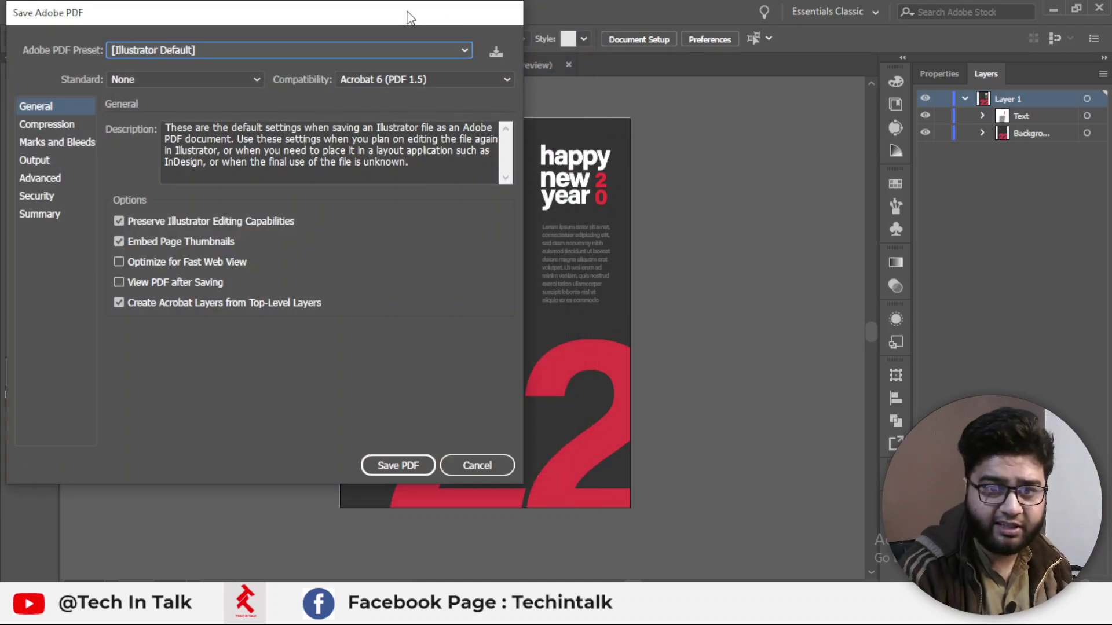
{"action": "left_click_drag", "start_coordinate": [408, 15], "coordinate": [556, 63]}
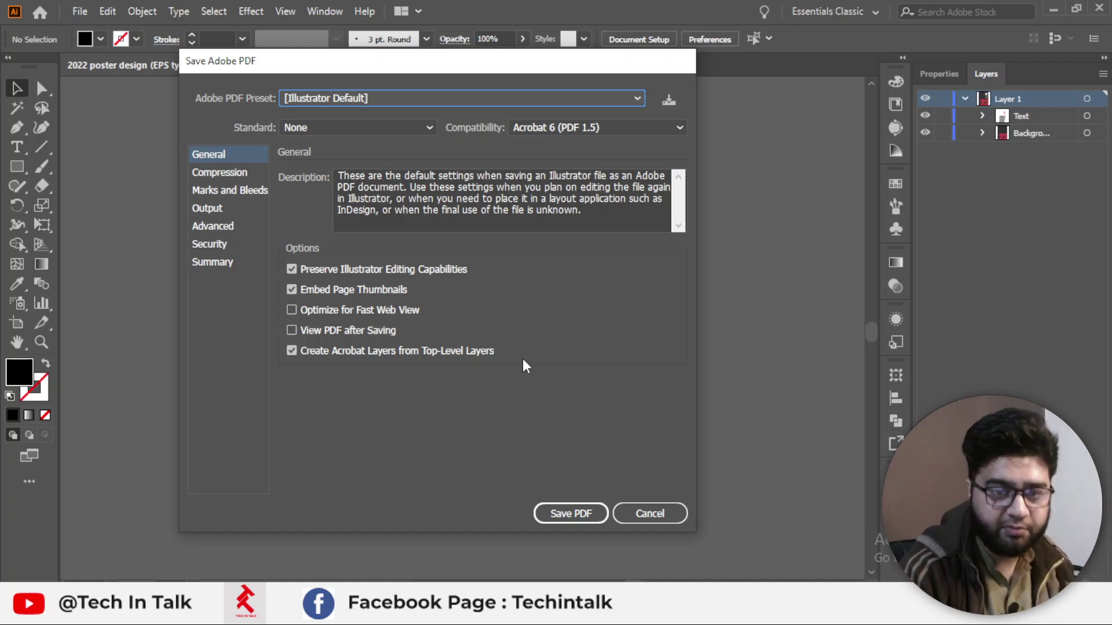
{"action": "left_click", "coordinate": [551, 513]}
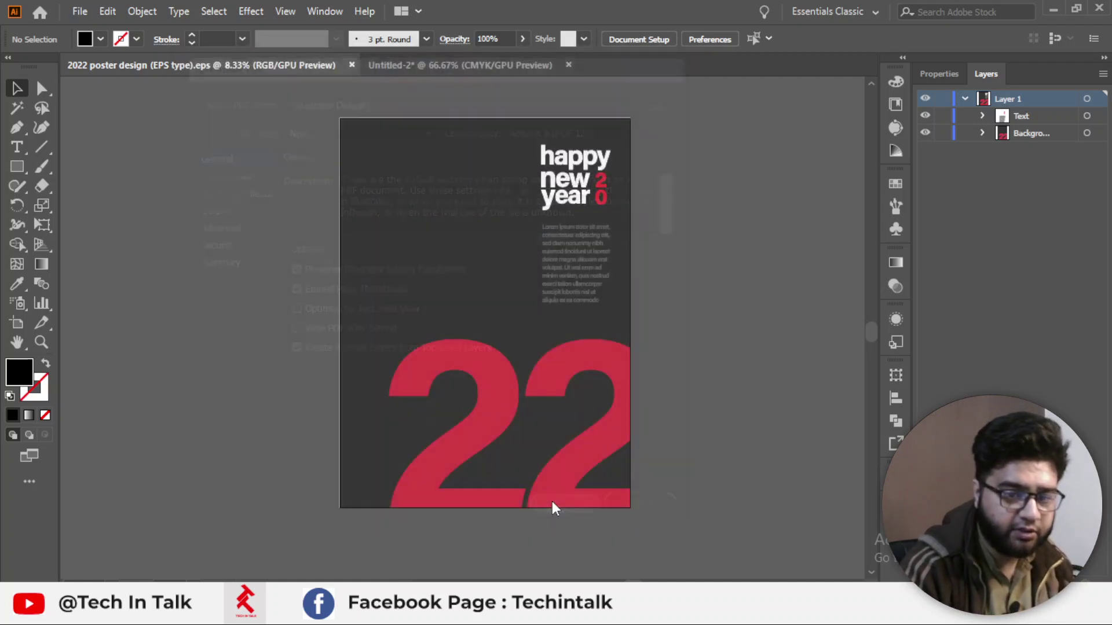
Open "2022 poster design (PDF type).pdf" from "files save folder" in Nitro Pro and examine the edges of the large red 22 up close.
{"action": "key", "text": "alt+Tab"}
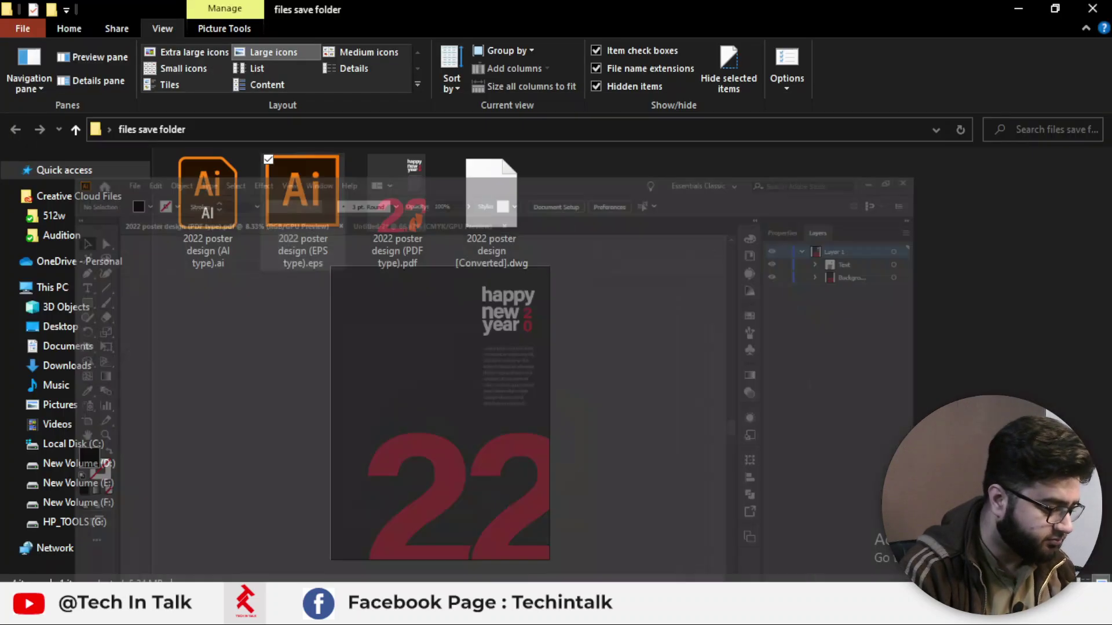
{"action": "double_click", "coordinate": [399, 249]}
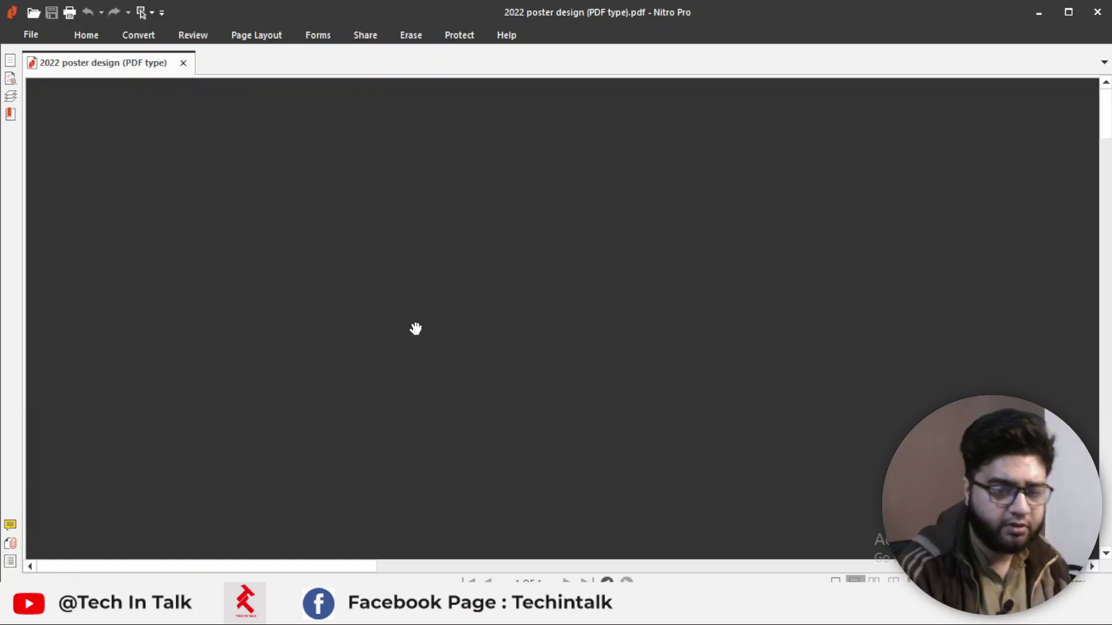
{"action": "key", "text": "alt"}
{"action": "scroll", "coordinate": [429, 329], "scroll_direction": "up", "scroll_amount": 2}
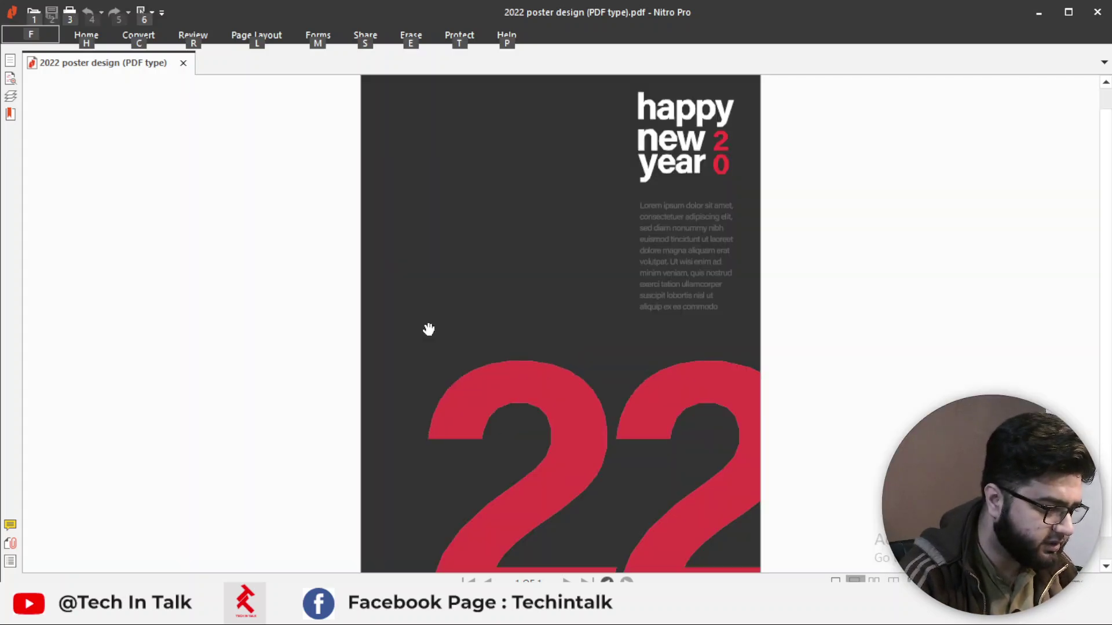
{"action": "scroll", "coordinate": [568, 348], "scroll_direction": "down", "scroll_amount": 1}
{"action": "scroll", "coordinate": [566, 402], "scroll_direction": "up", "scroll_amount": 3}
{"action": "scroll", "coordinate": [566, 425], "scroll_direction": "down", "scroll_amount": 3}
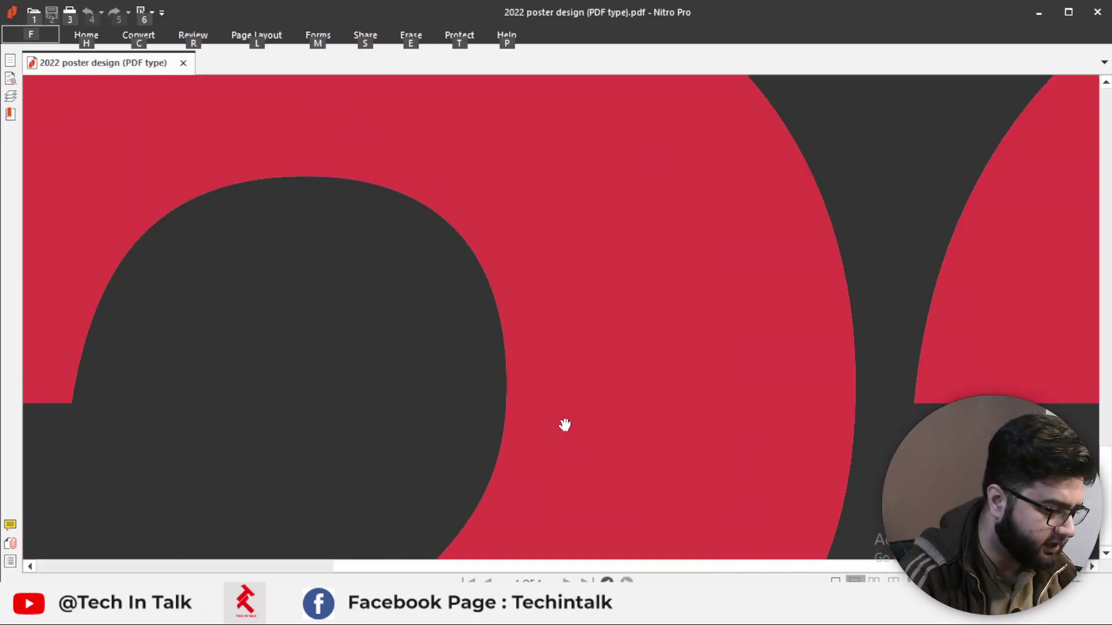
{"action": "scroll", "coordinate": [520, 284], "scroll_direction": "up", "scroll_amount": 4}
{"action": "scroll", "coordinate": [520, 285], "scroll_direction": "up", "scroll_amount": 5}
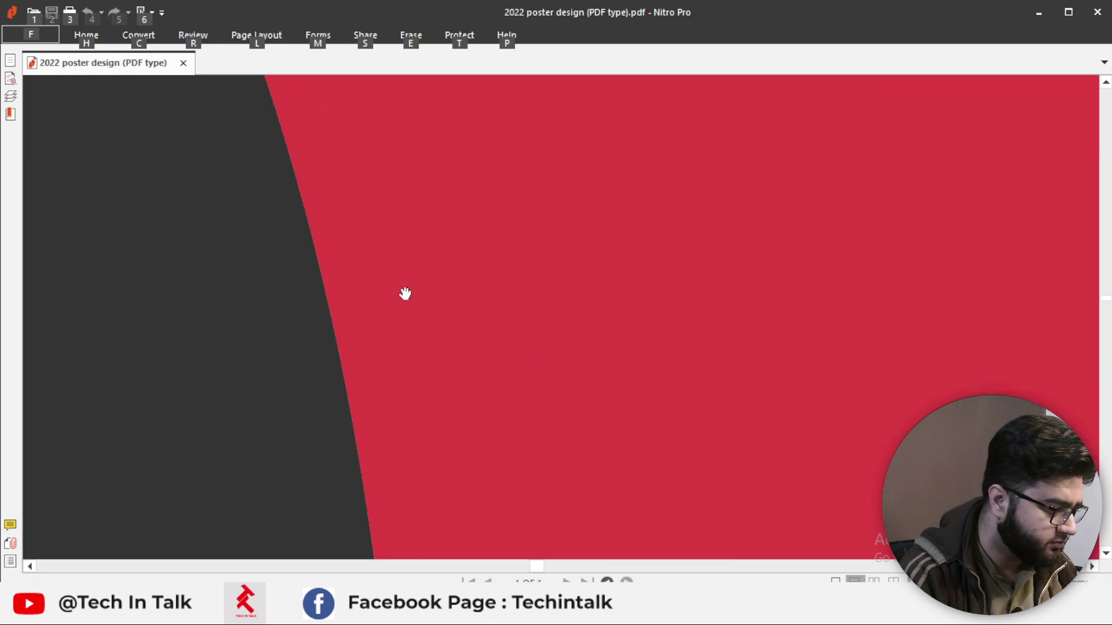
Examine more of the red 22's edge against the dark background in the PDF, and close Nitro Pro.
{"action": "scroll", "coordinate": [705, 283], "scroll_direction": "down", "scroll_amount": 2}
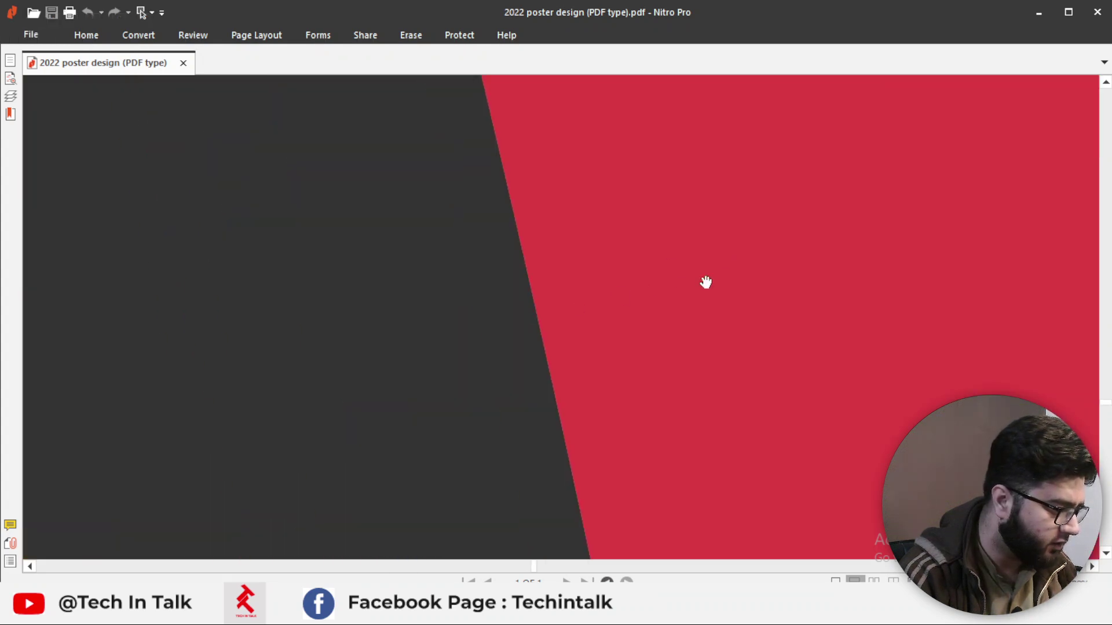
{"action": "scroll", "coordinate": [558, 285], "scroll_direction": "up", "scroll_amount": 1}
{"action": "key", "text": "alt"}
{"action": "scroll", "coordinate": [448, 308], "scroll_direction": "up", "scroll_amount": 1}
{"action": "scroll", "coordinate": [449, 309], "scroll_direction": "up", "scroll_amount": 5}
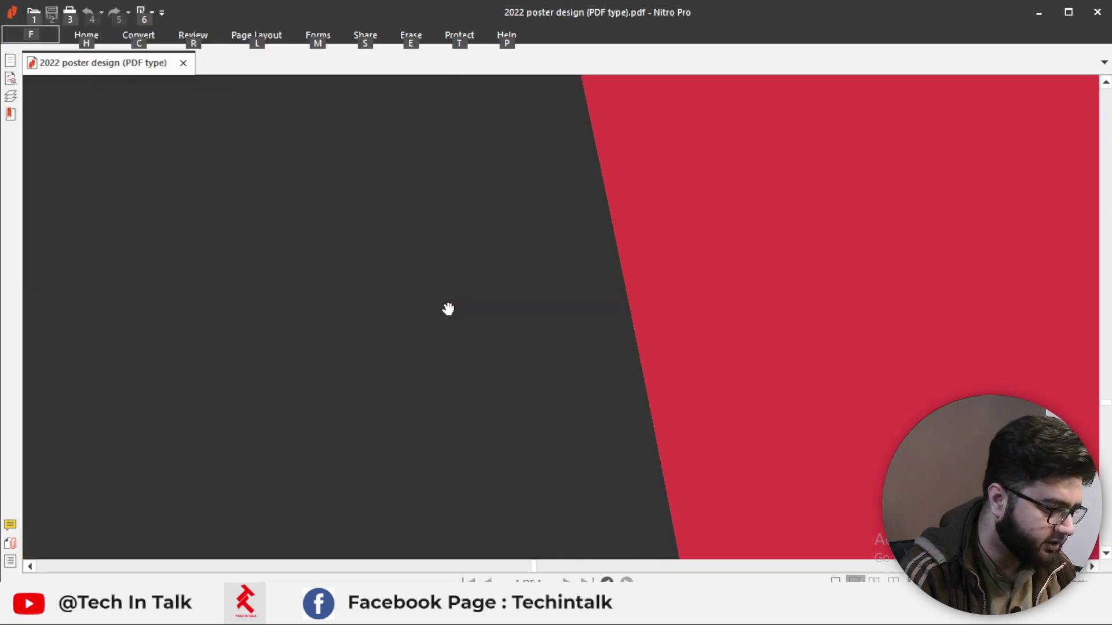
{"action": "scroll", "coordinate": [458, 343], "scroll_direction": "up", "scroll_amount": 2}
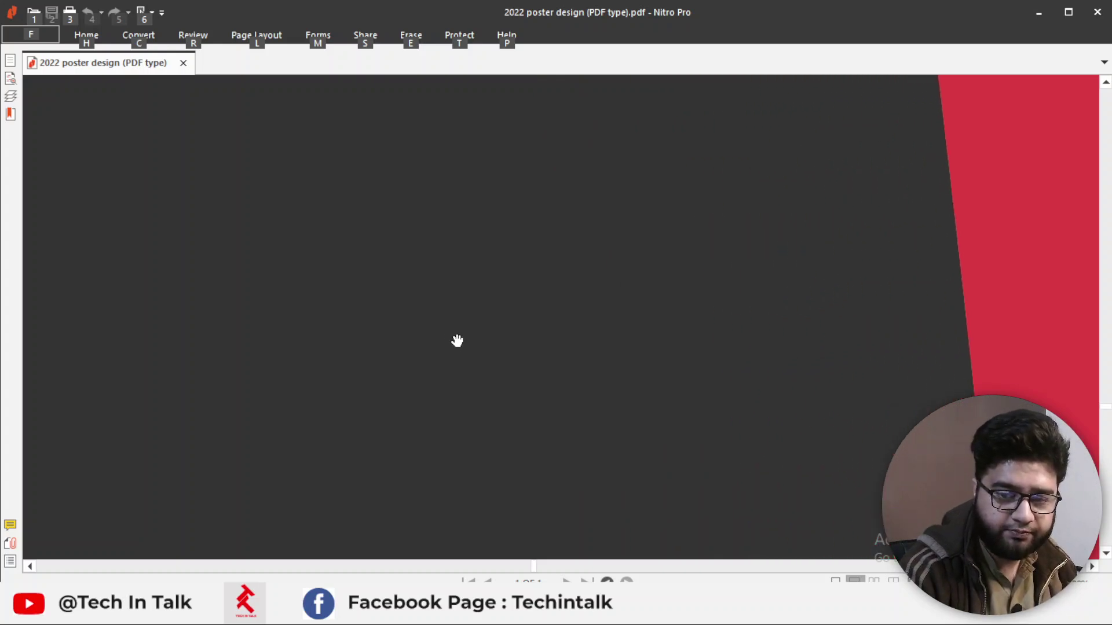
{"action": "left_click", "coordinate": [1089, 12]}
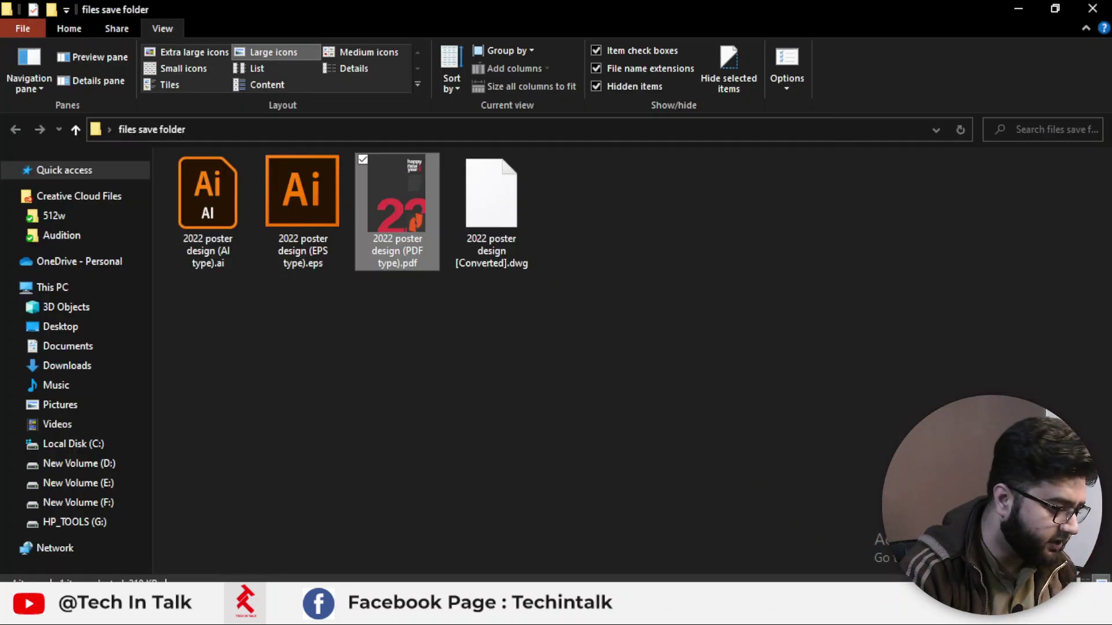
Switch to Illustrator, check the format list in the Untitled-2 document for the next format, and return to the poster.
{"action": "double_click", "coordinate": [397, 209]}
{"action": "left_click", "coordinate": [479, 64]}
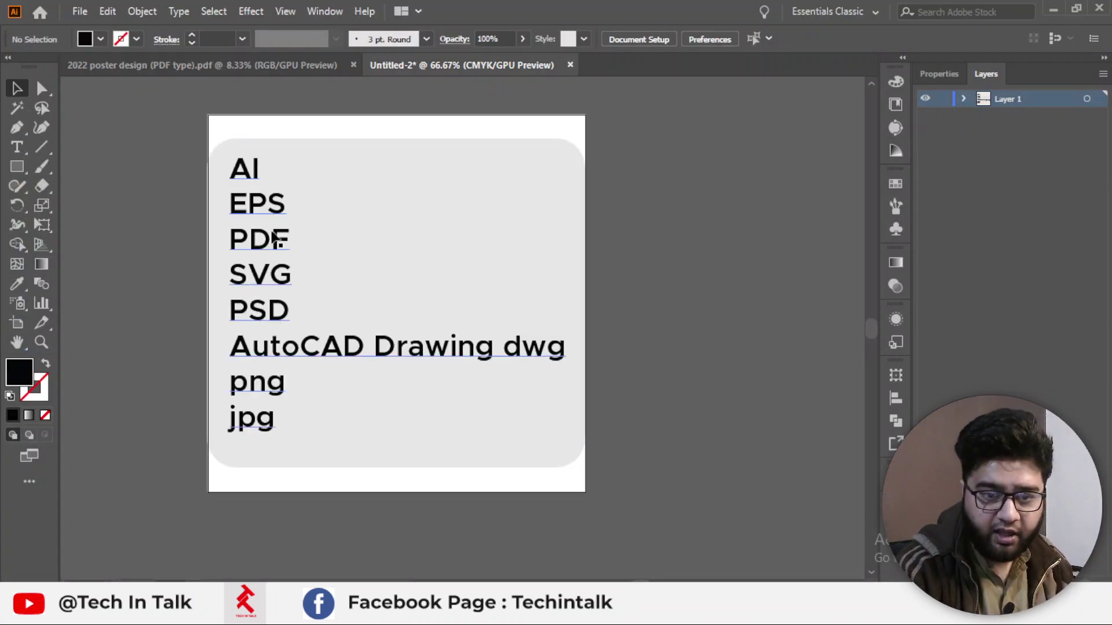
{"action": "left_click", "coordinate": [158, 66]}
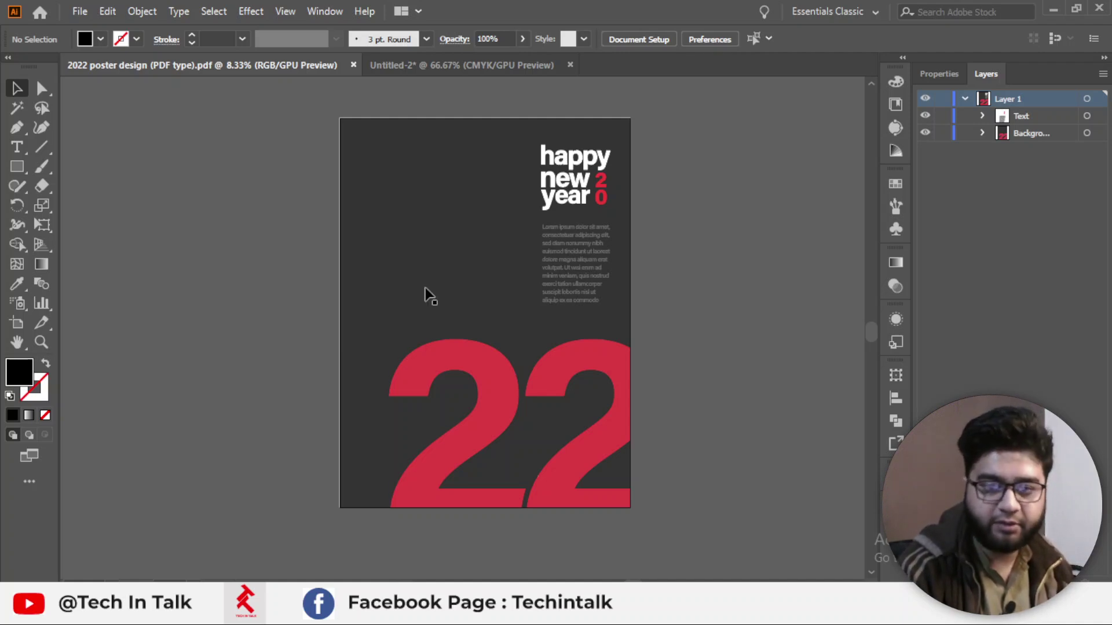
Start saving the poster under a new name with SVG as the file format.
{"action": "left_click", "coordinate": [81, 13]}
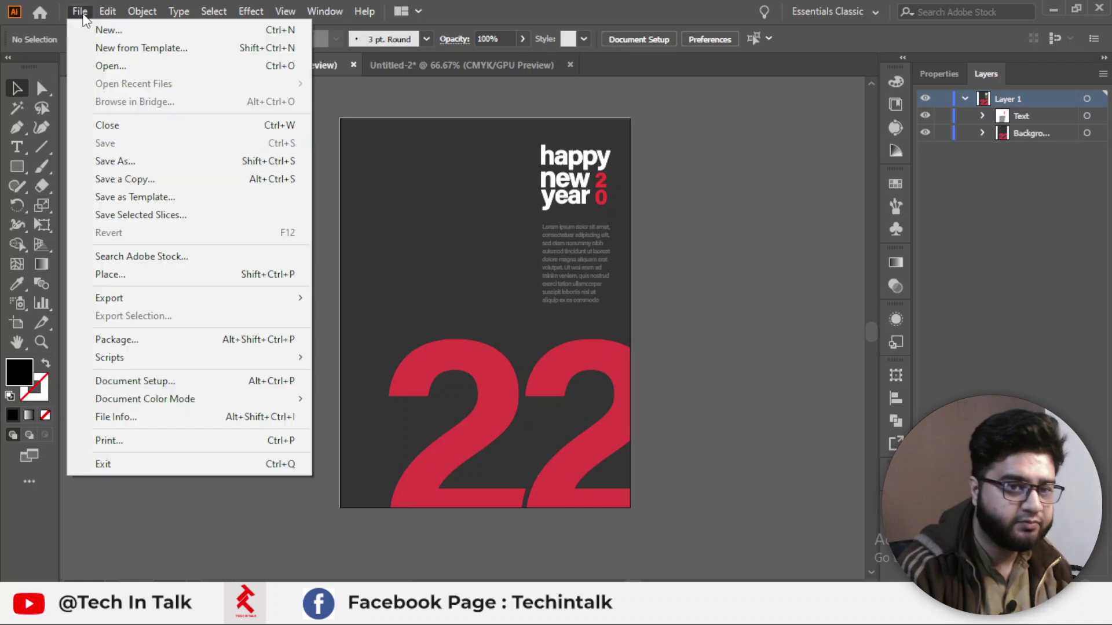
{"action": "left_click", "coordinate": [152, 159]}
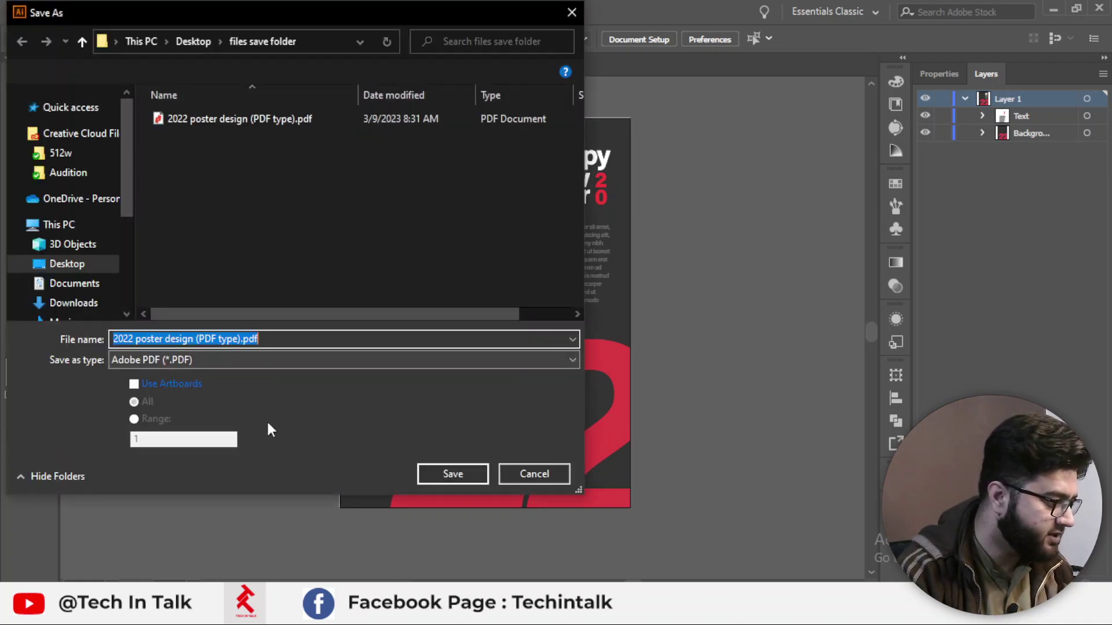
{"action": "left_click", "coordinate": [273, 363]}
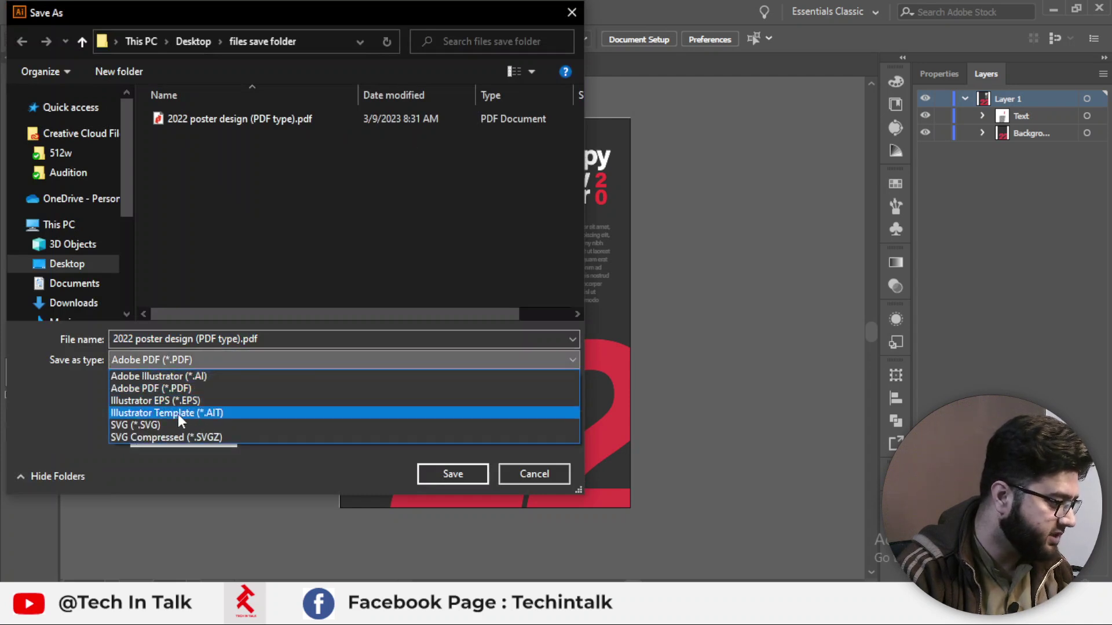
{"action": "left_click", "coordinate": [167, 424]}
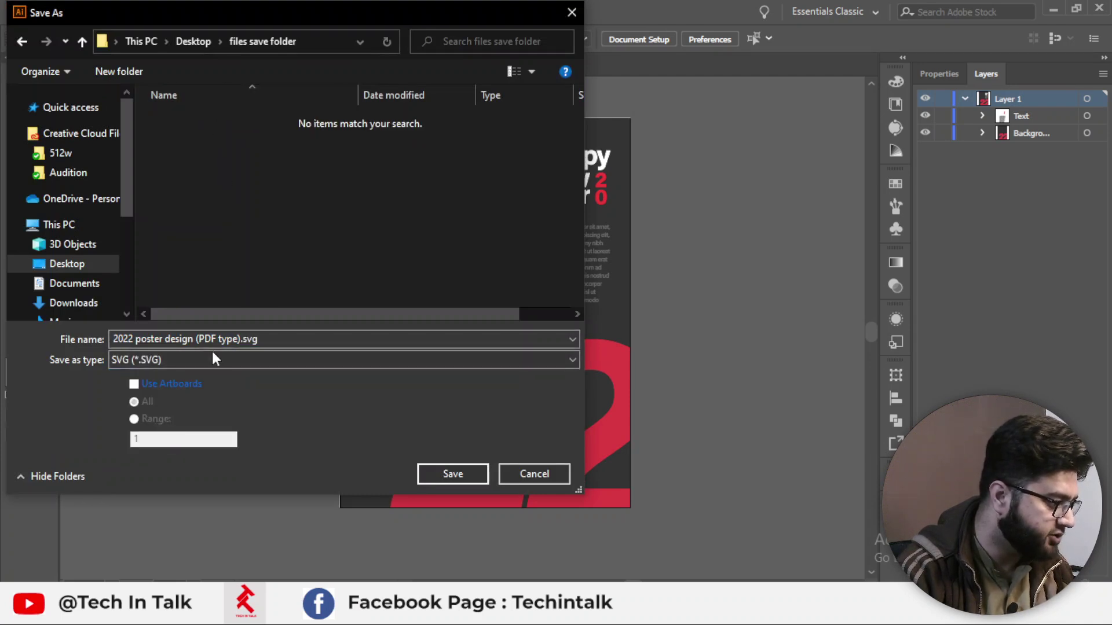
Change the file name to "2022 poster design (SVG type).svg" and save it in "files save folder".
{"action": "left_click_drag", "start_coordinate": [218, 339], "coordinate": [195, 340]}
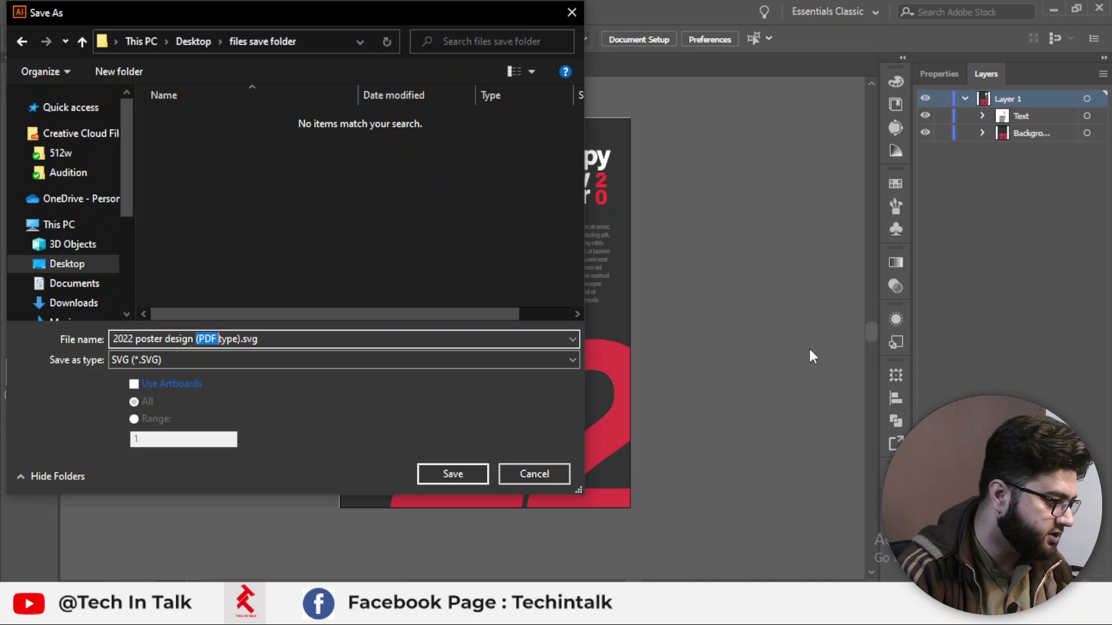
{"action": "key", "text": "BackSpace"}
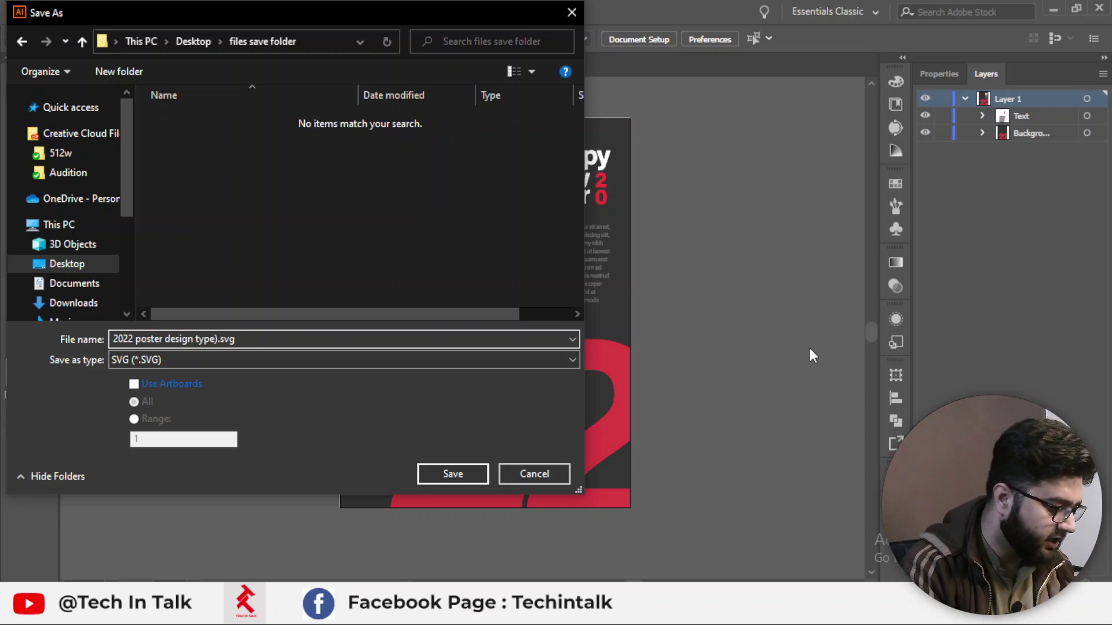
{"action": "type", "text": "(SVG"}
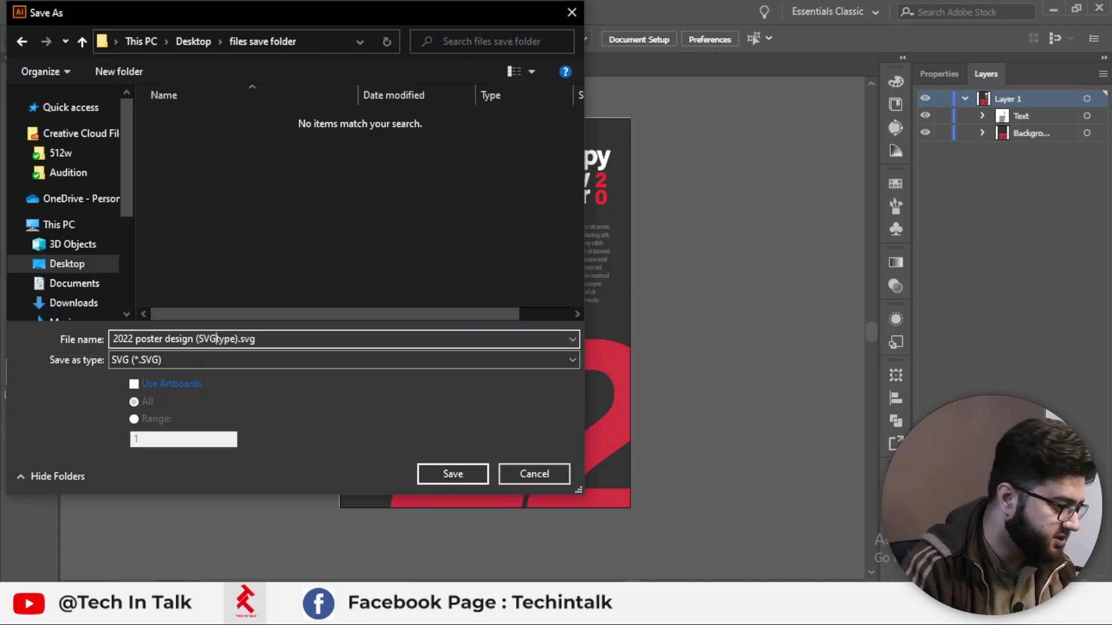
{"action": "left_click", "coordinate": [437, 475]}
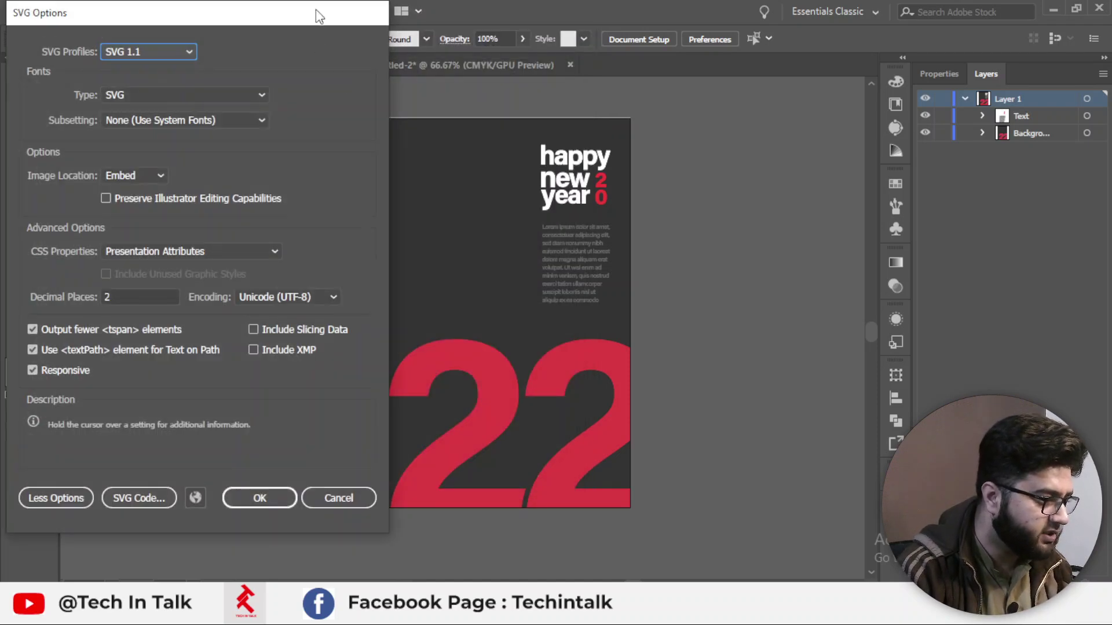
Review the SVG profile and font choices, keeping SVG 1.1, type SVG and subsetting None (Use System Fonts).
{"action": "left_click_drag", "start_coordinate": [315, 9], "coordinate": [617, 29]}
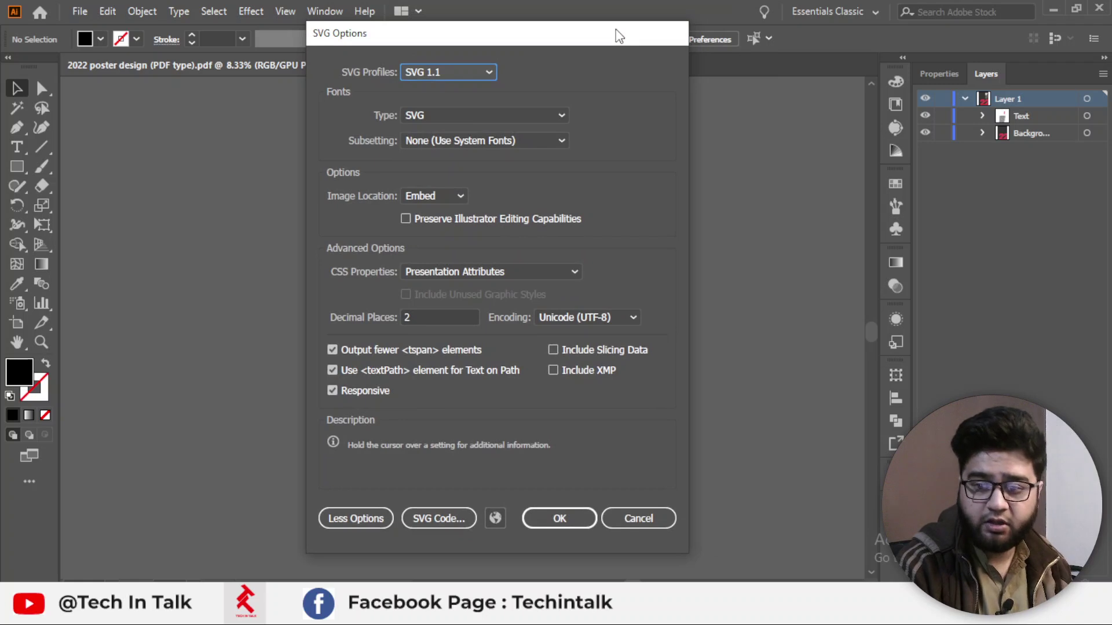
{"action": "left_click_drag", "start_coordinate": [616, 29], "coordinate": [647, 41]}
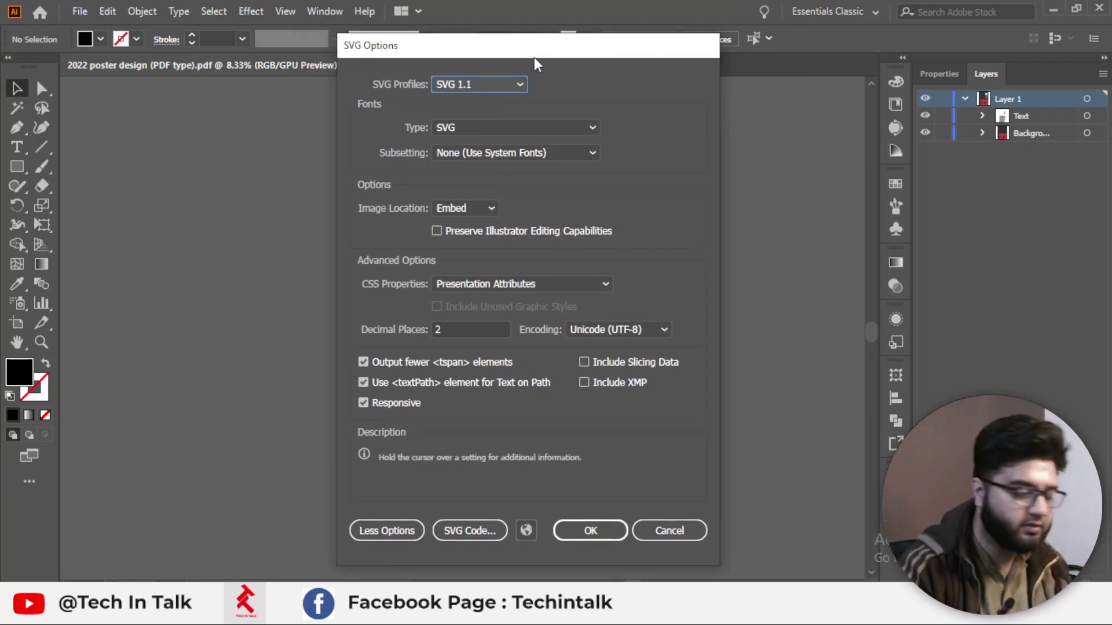
{"action": "left_click", "coordinate": [520, 87]}
{"action": "left_click", "coordinate": [474, 124]}
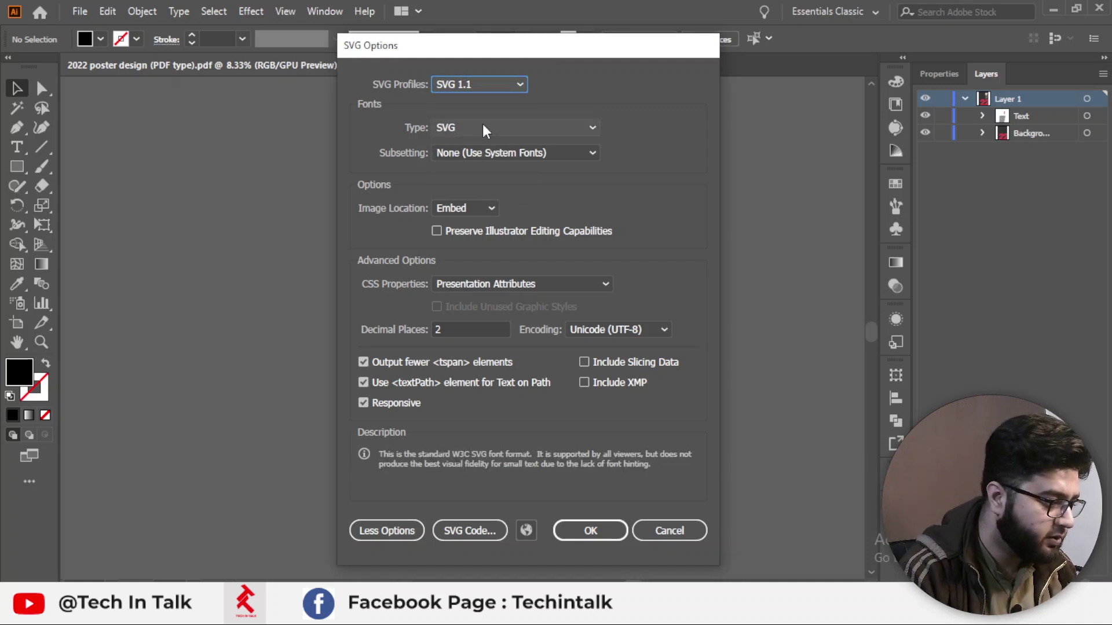
{"action": "left_click", "coordinate": [482, 123]}
{"action": "left_click", "coordinate": [478, 142]}
{"action": "left_click", "coordinate": [476, 151]}
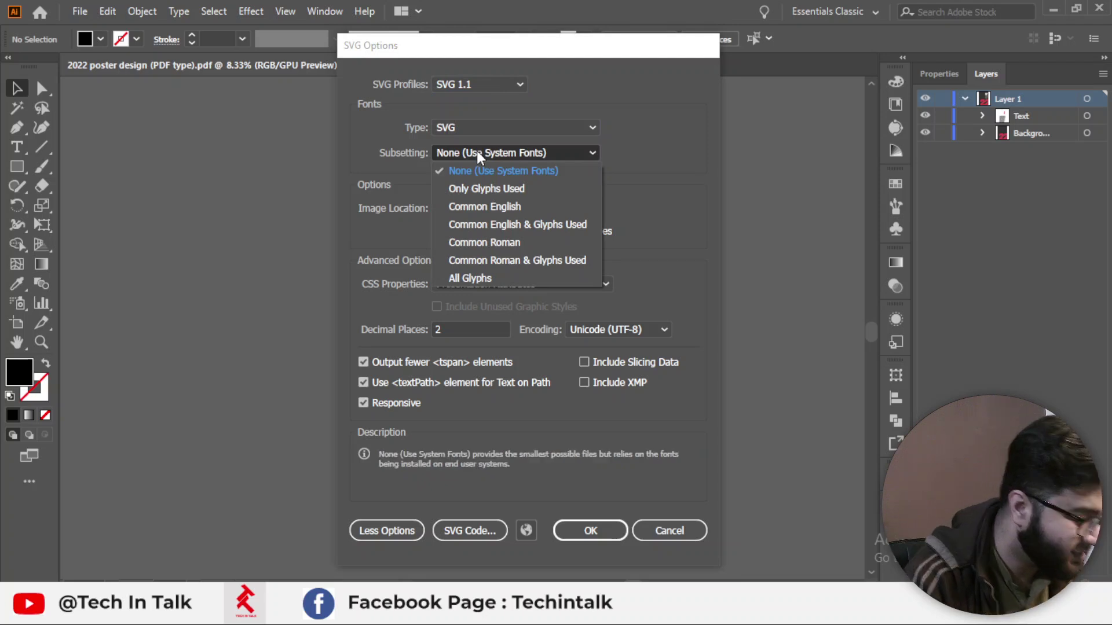
{"action": "left_click", "coordinate": [477, 150]}
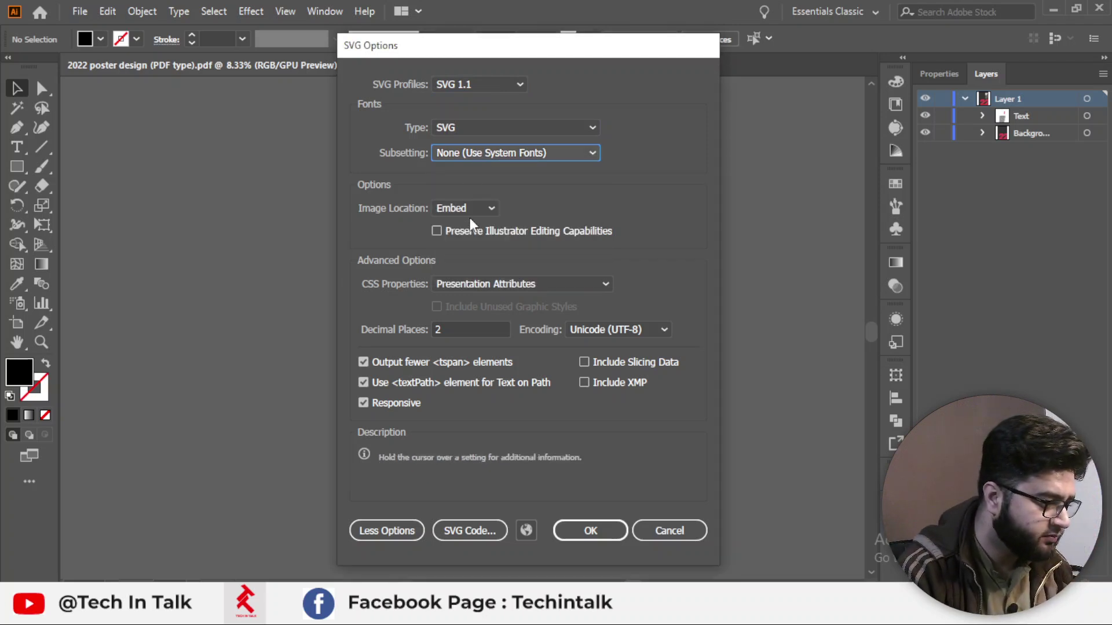
Review the CSS properties choices, keep Presentation Attributes, and confirm the SVG options to write the file.
{"action": "left_click", "coordinate": [495, 278]}
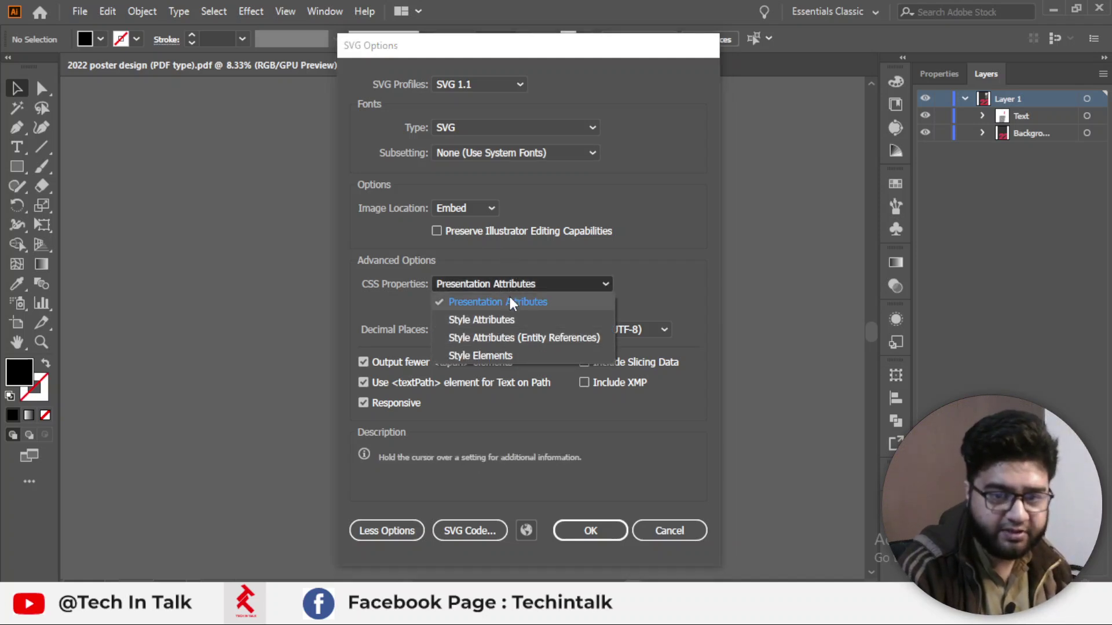
{"action": "left_click", "coordinate": [508, 296]}
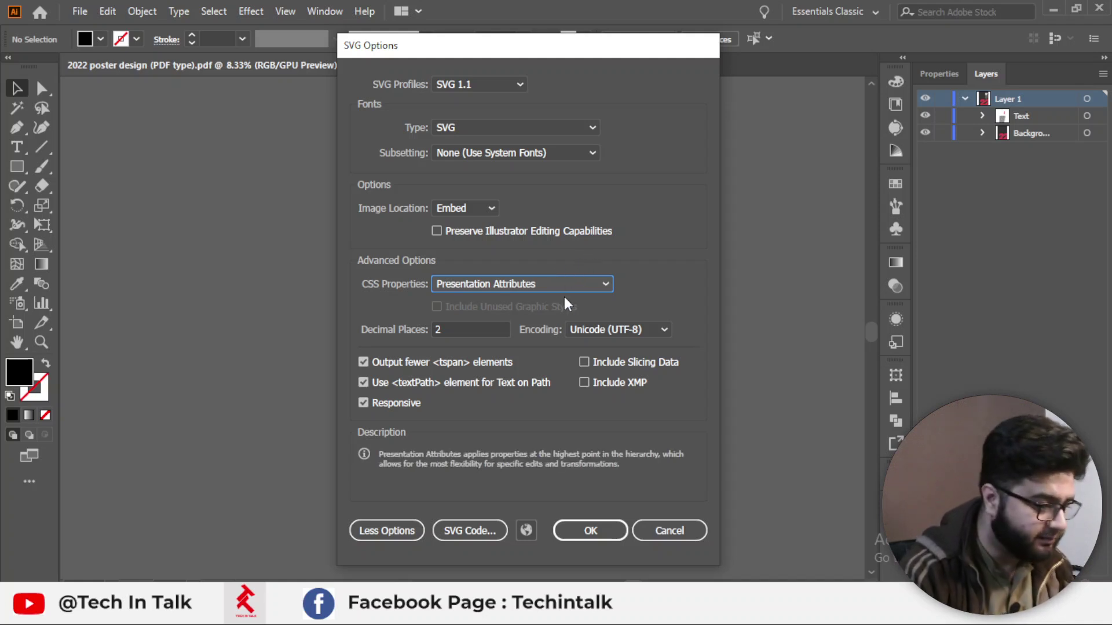
{"action": "left_click", "coordinate": [534, 284]}
{"action": "left_click", "coordinate": [534, 284]}
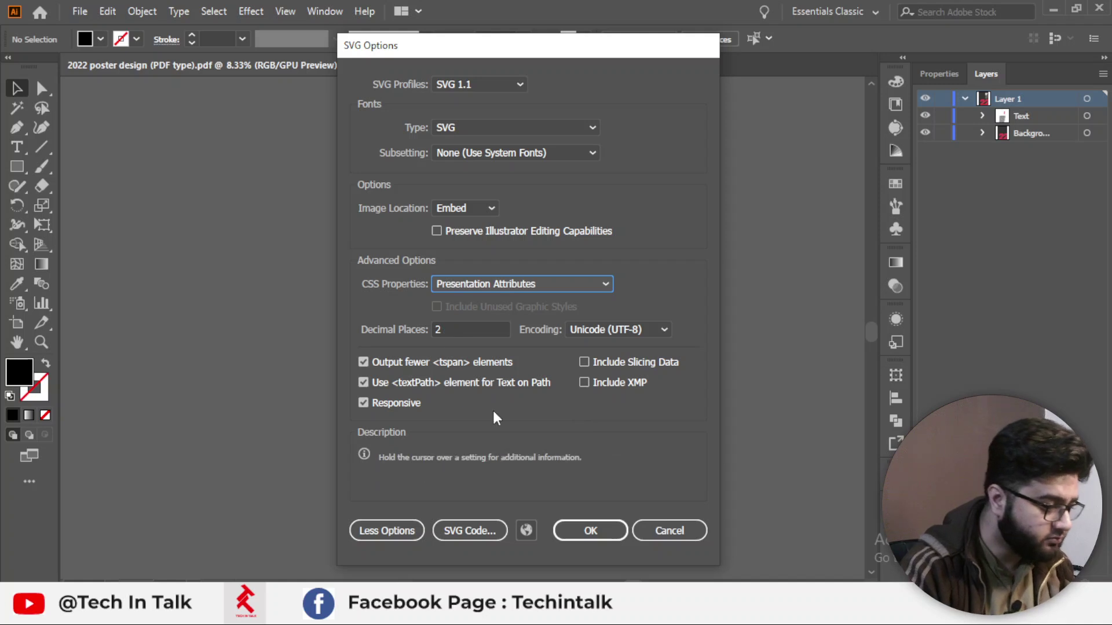
{"action": "left_click", "coordinate": [581, 529]}
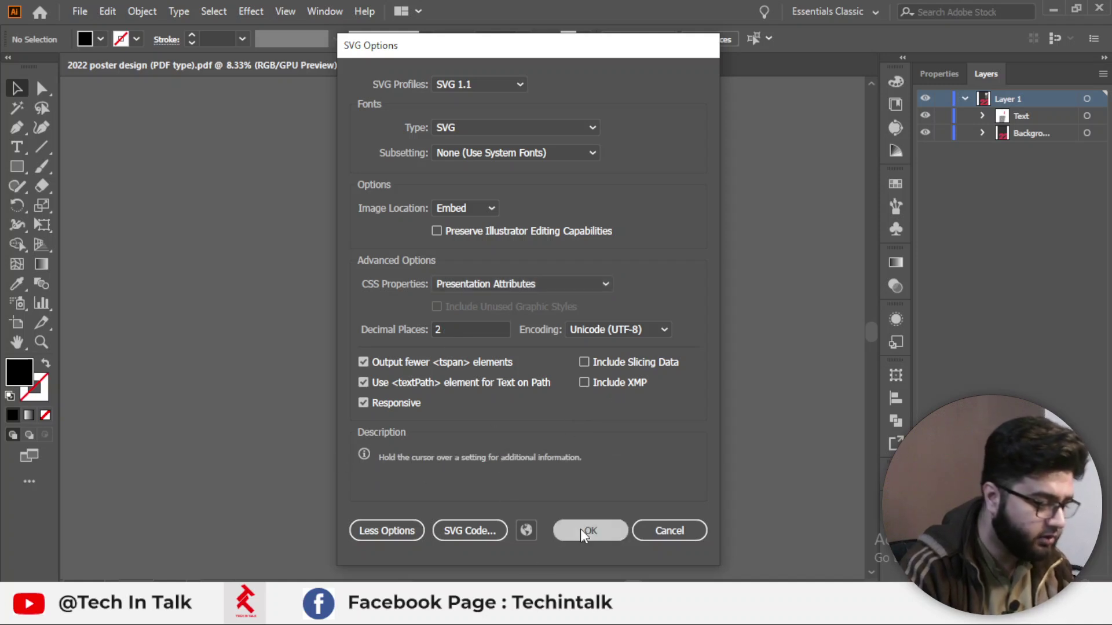
Open "2022 poster design (SVG type).svg" from "files save folder" in Microsoft Edge, view the poster, and close the browser.
{"action": "key", "text": "alt+Tab"}
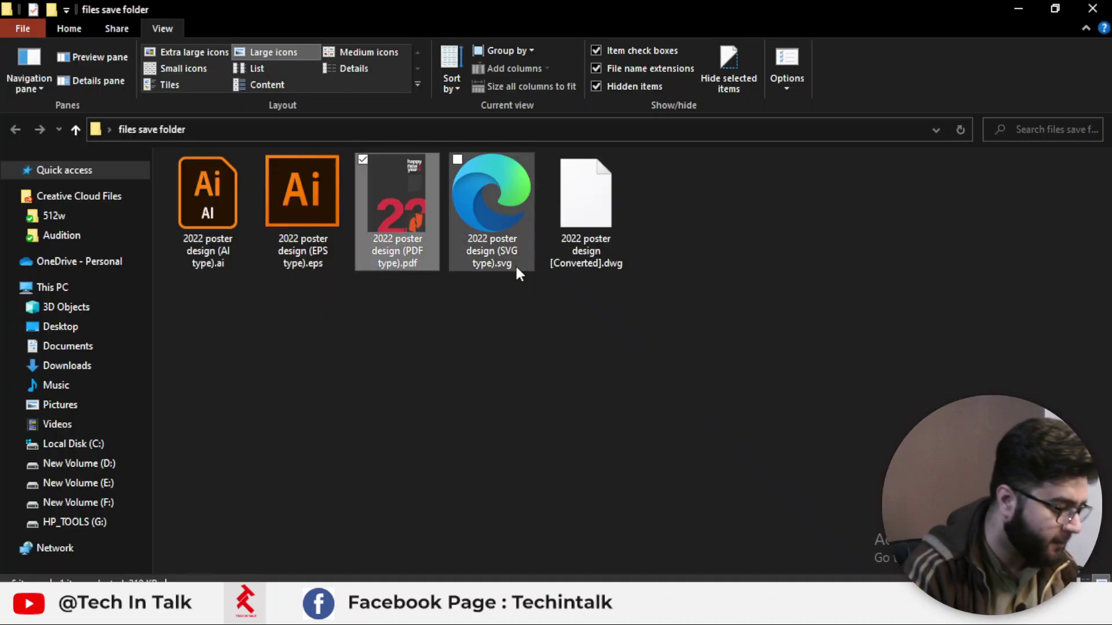
{"action": "left_click", "coordinate": [482, 176]}
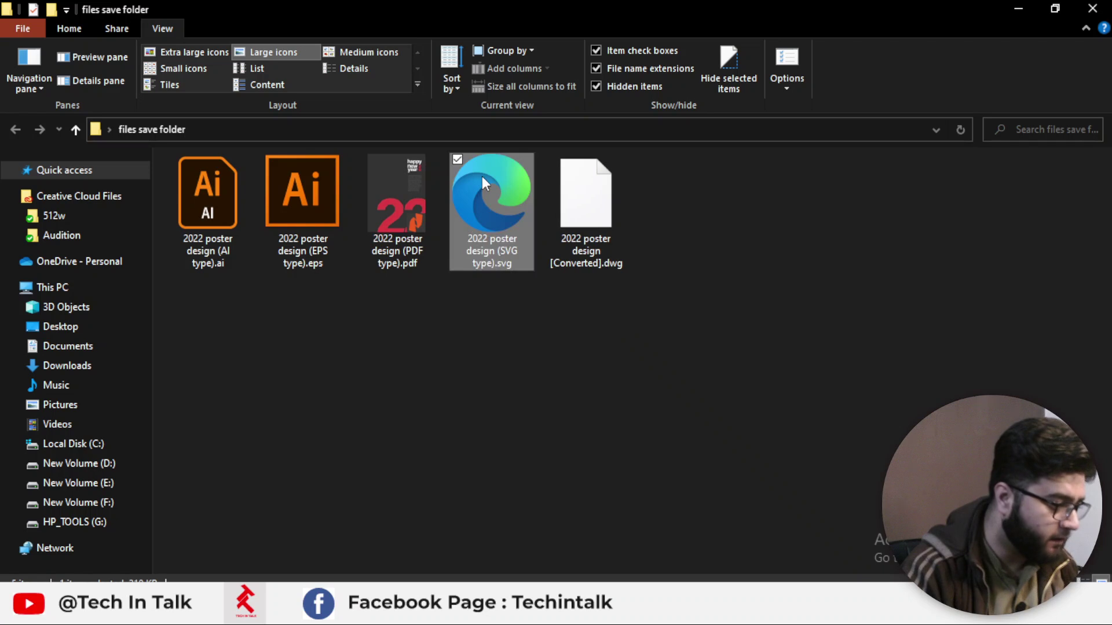
{"action": "double_click", "coordinate": [504, 213]}
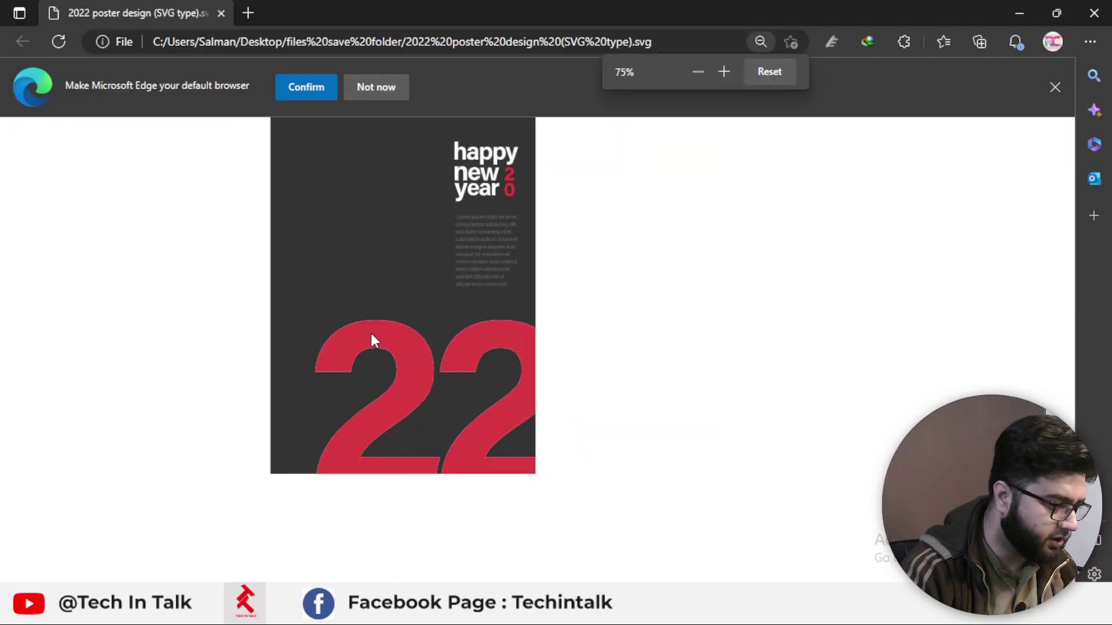
{"action": "left_click", "coordinate": [1093, 13]}
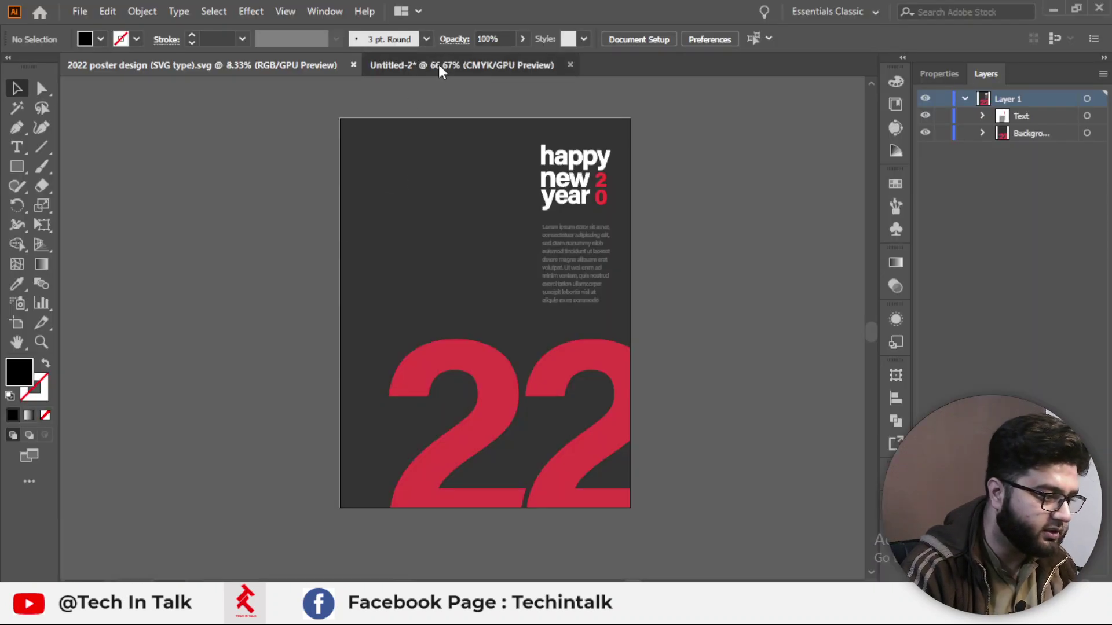
Check the PSD and AutoCAD Drawing dwg entries in the format list of the Untitled-2 document in Illustrator.
{"action": "left_click", "coordinate": [439, 64]}
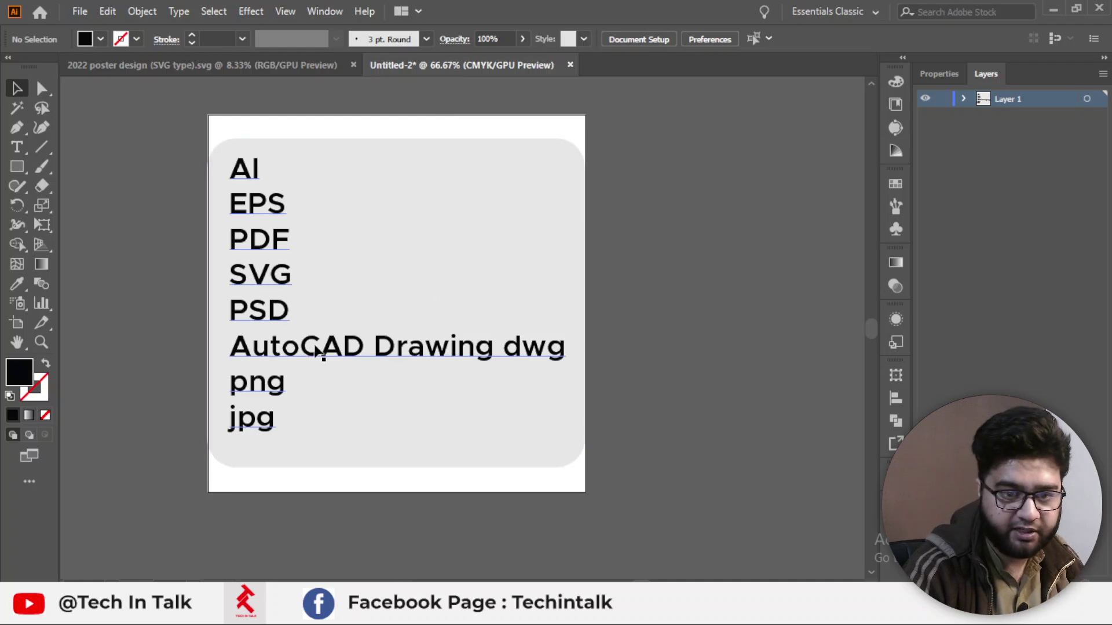
{"action": "left_click", "coordinate": [518, 339]}
{"action": "left_click", "coordinate": [659, 290]}
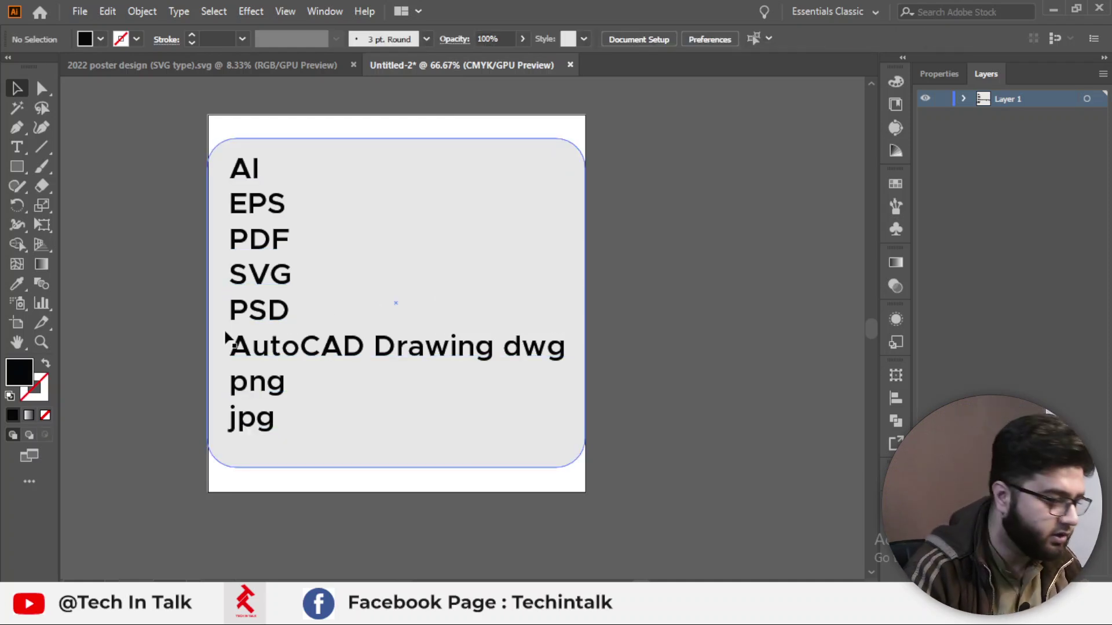
{"action": "left_click", "coordinate": [249, 316]}
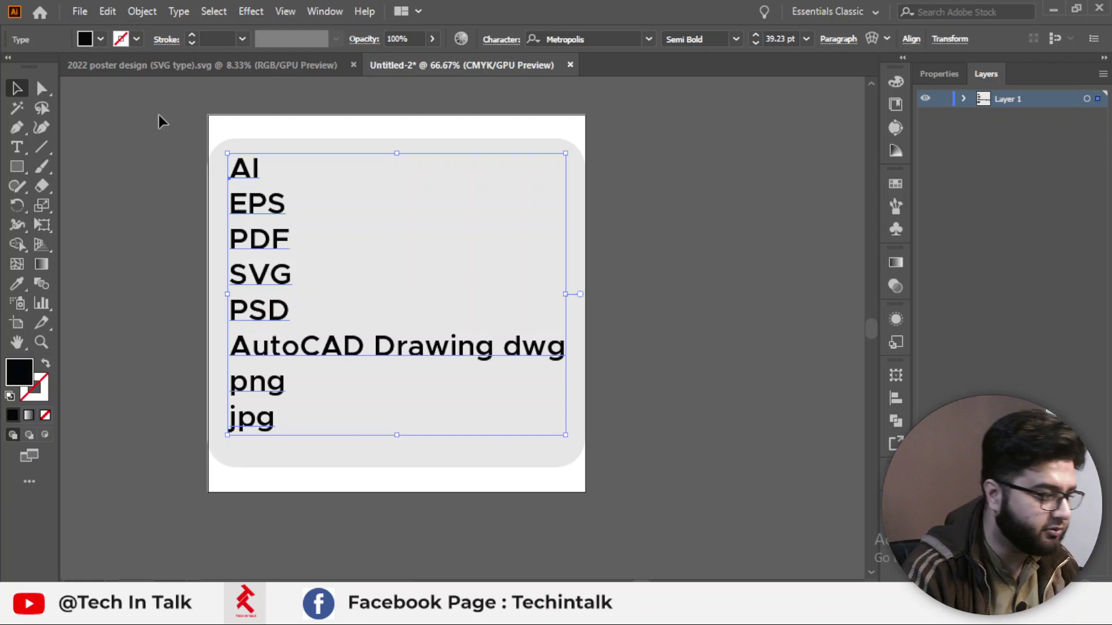
{"action": "left_click", "coordinate": [161, 66]}
{"action": "left_click", "coordinate": [80, 12]}
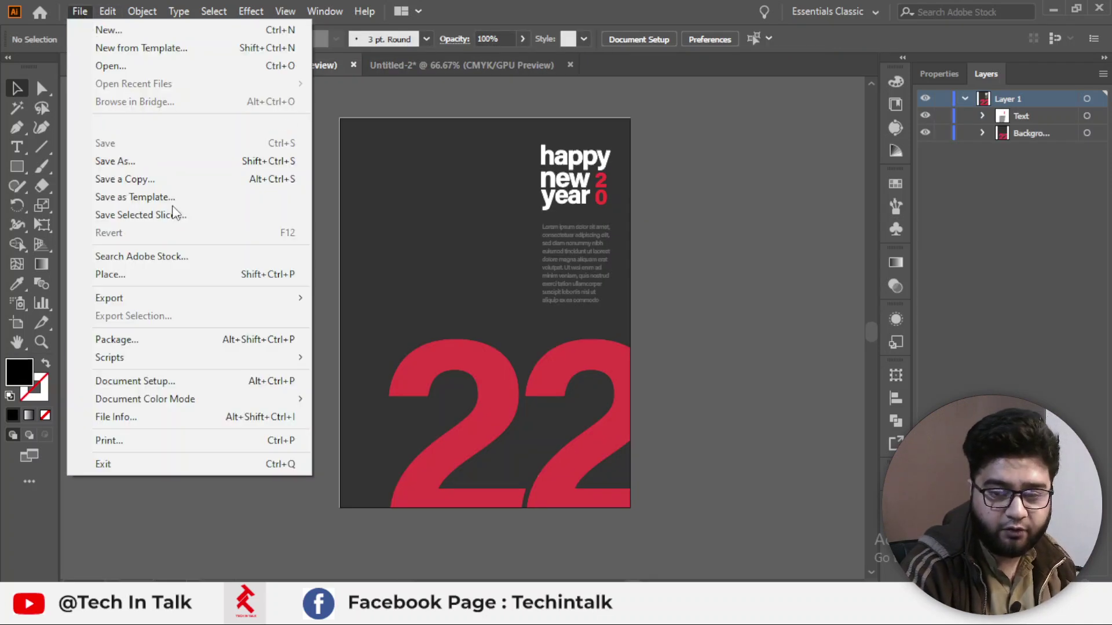
{"action": "mouse_move", "coordinate": [275, 302]}
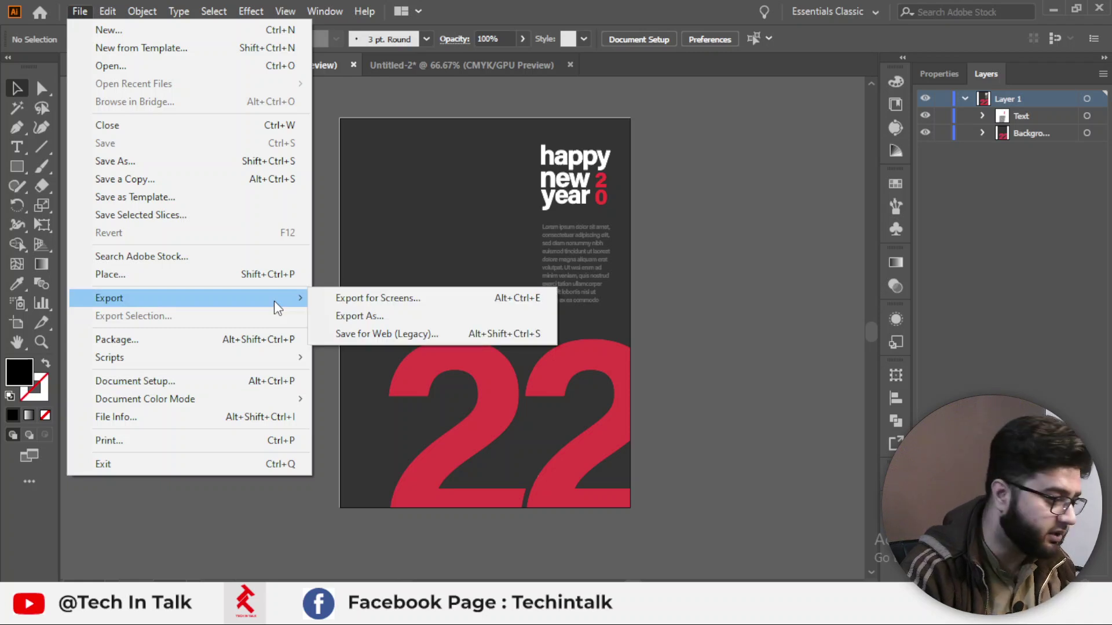
{"action": "left_click", "coordinate": [330, 241]}
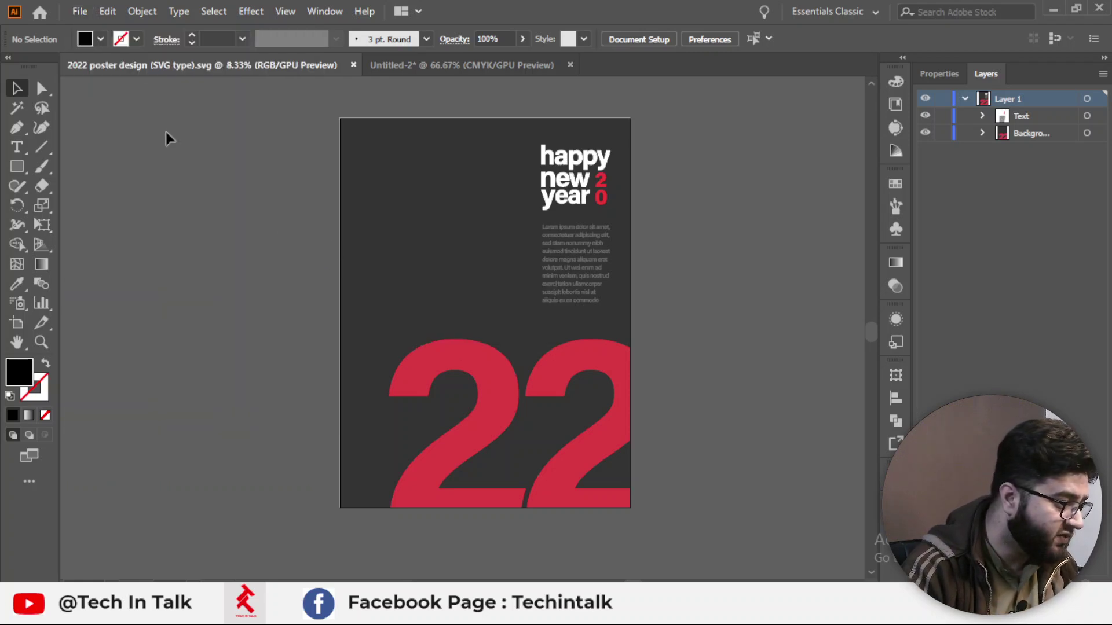
{"action": "left_click", "coordinate": [84, 9]}
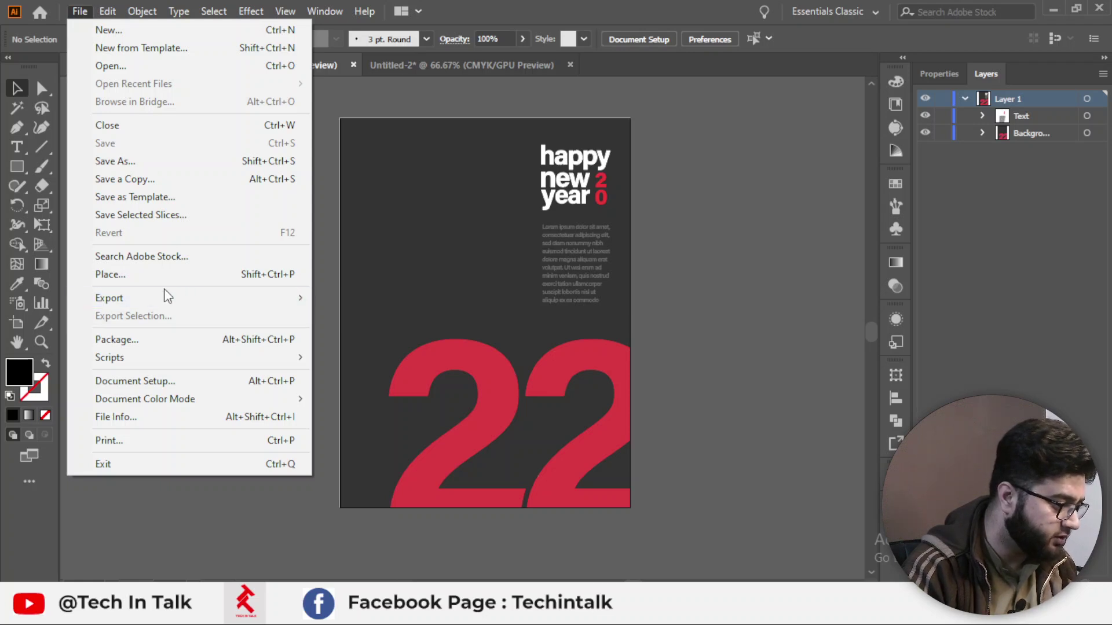
{"action": "mouse_move", "coordinate": [159, 301]}
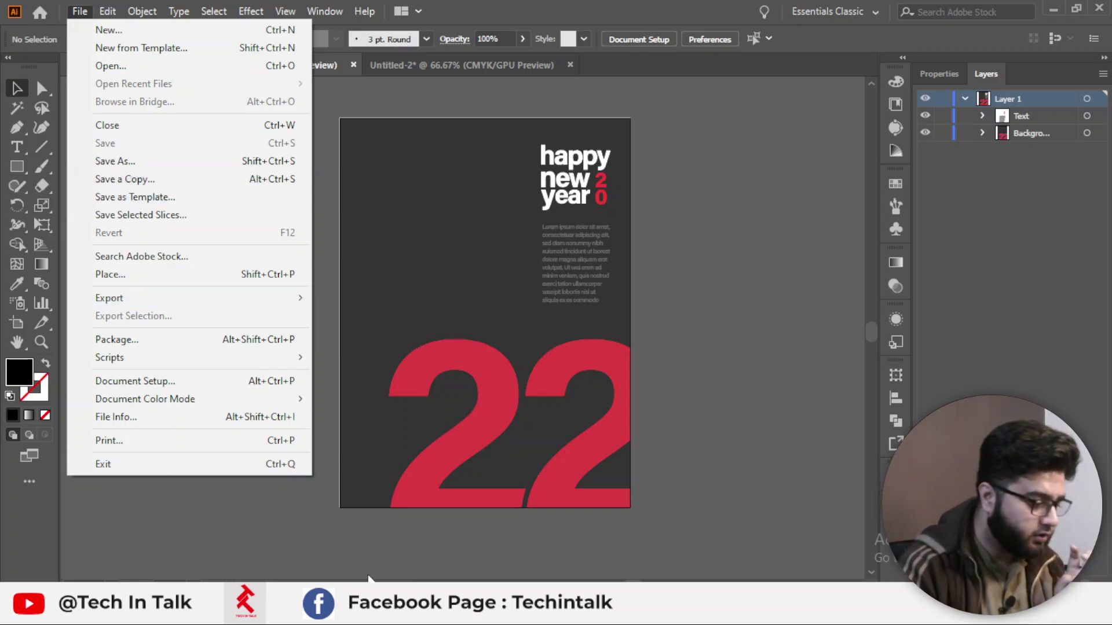
Export the Untitled-2 format list to "files save folder" in Photoshop (*.PSD) format with the file name "2022 poster (PSD type)".
{"action": "left_click", "coordinate": [427, 70]}
{"action": "left_click", "coordinate": [427, 66]}
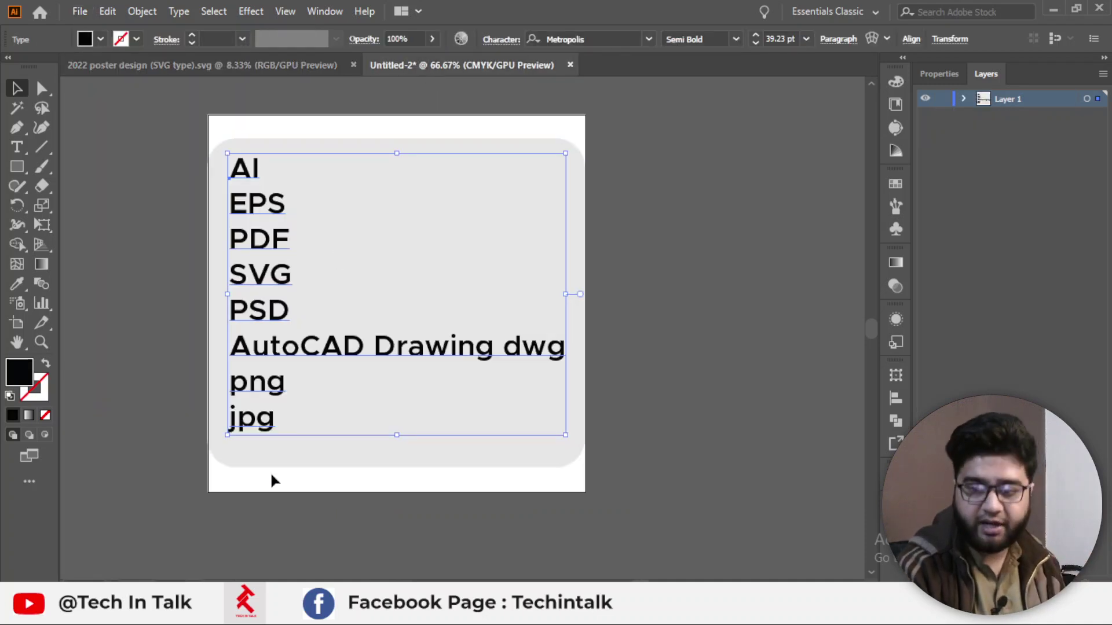
{"action": "left_click", "coordinate": [80, 11]}
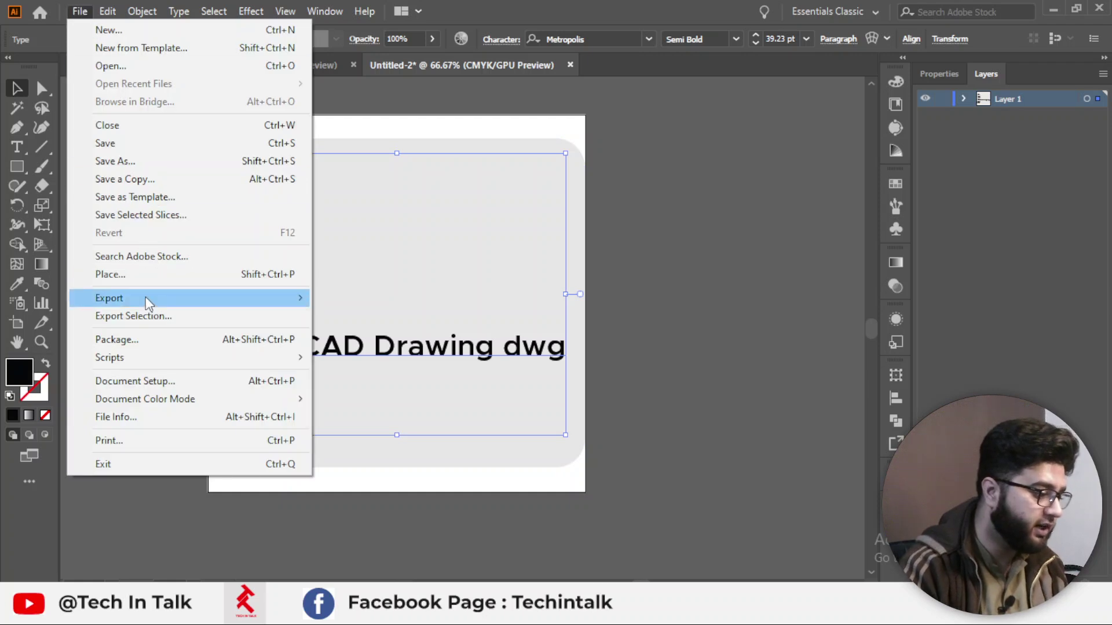
{"action": "mouse_move", "coordinate": [145, 296]}
{"action": "left_click", "coordinate": [359, 316]}
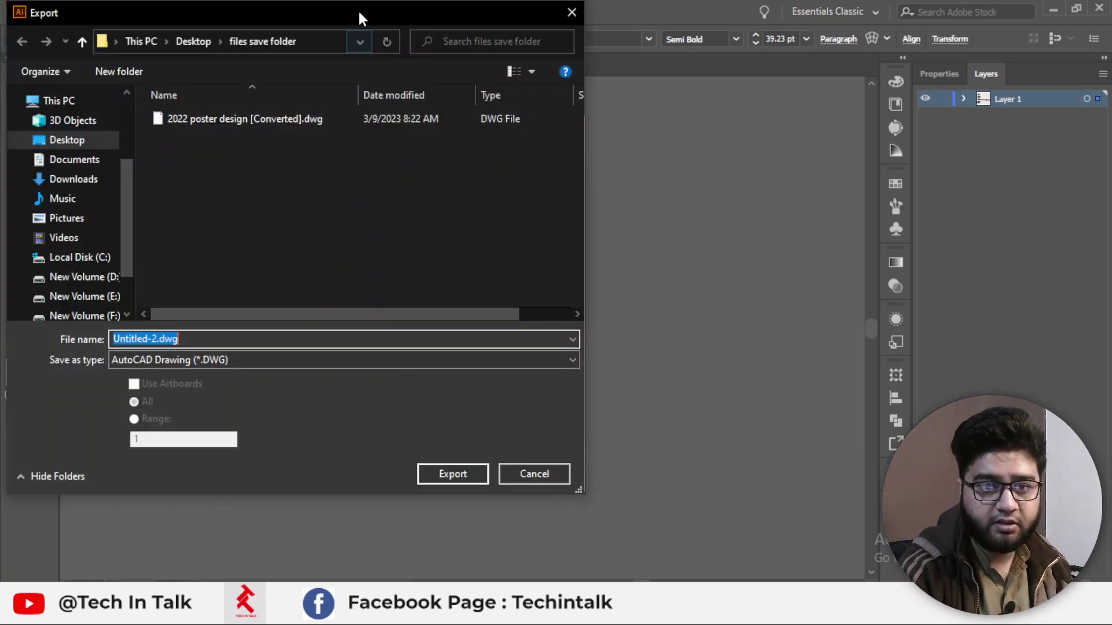
{"action": "left_click_drag", "start_coordinate": [359, 17], "coordinate": [489, 41]}
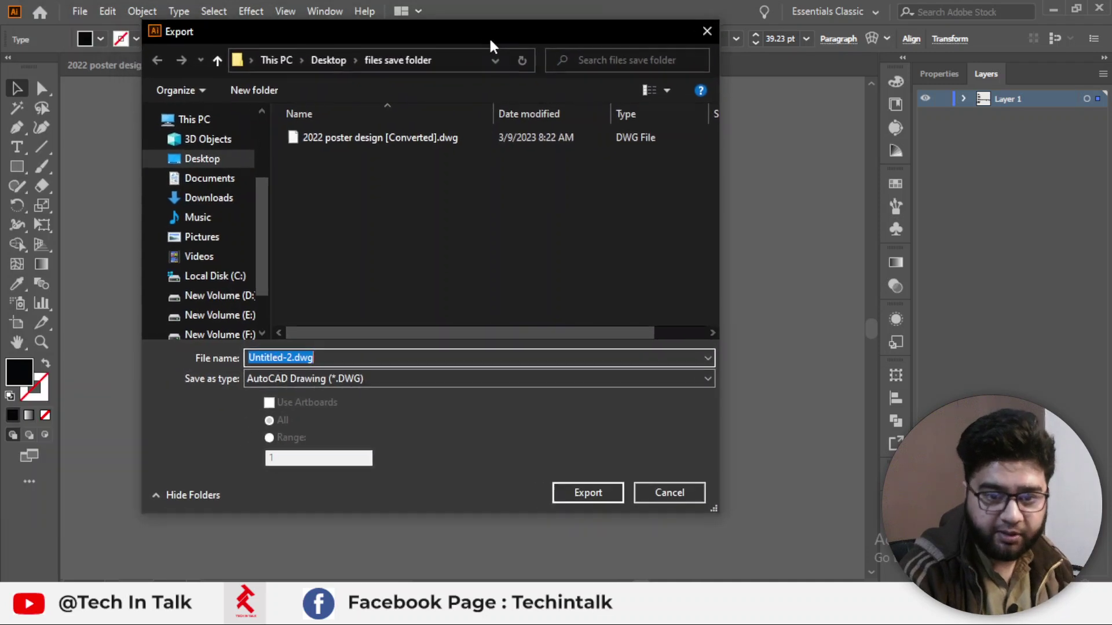
{"action": "left_click", "coordinate": [329, 377]}
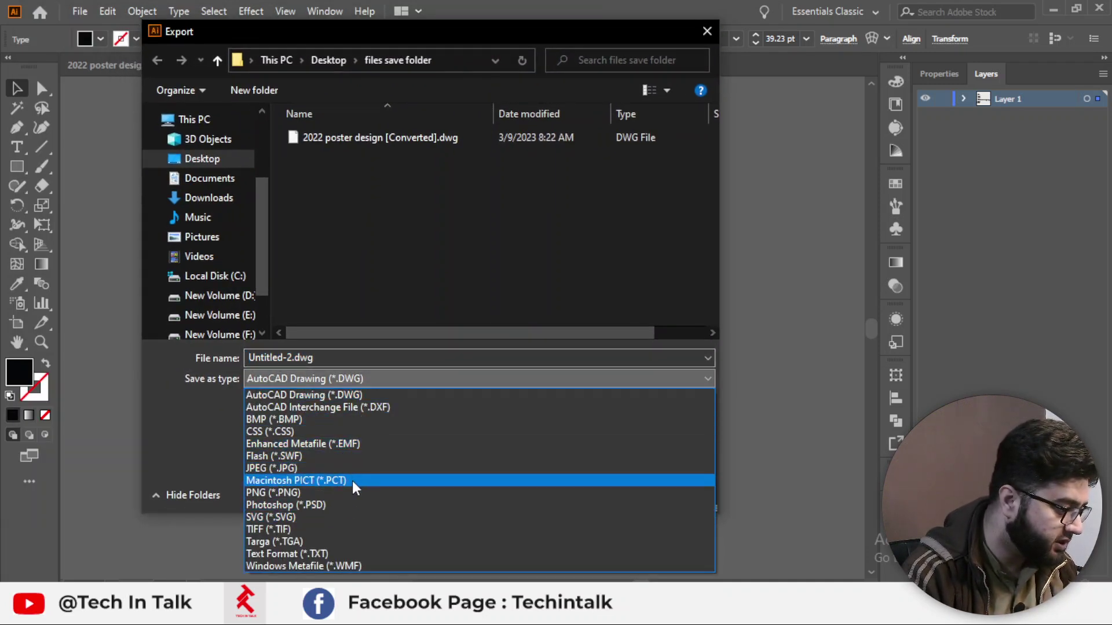
{"action": "left_click", "coordinate": [304, 503]}
{"action": "left_click", "coordinate": [380, 357]}
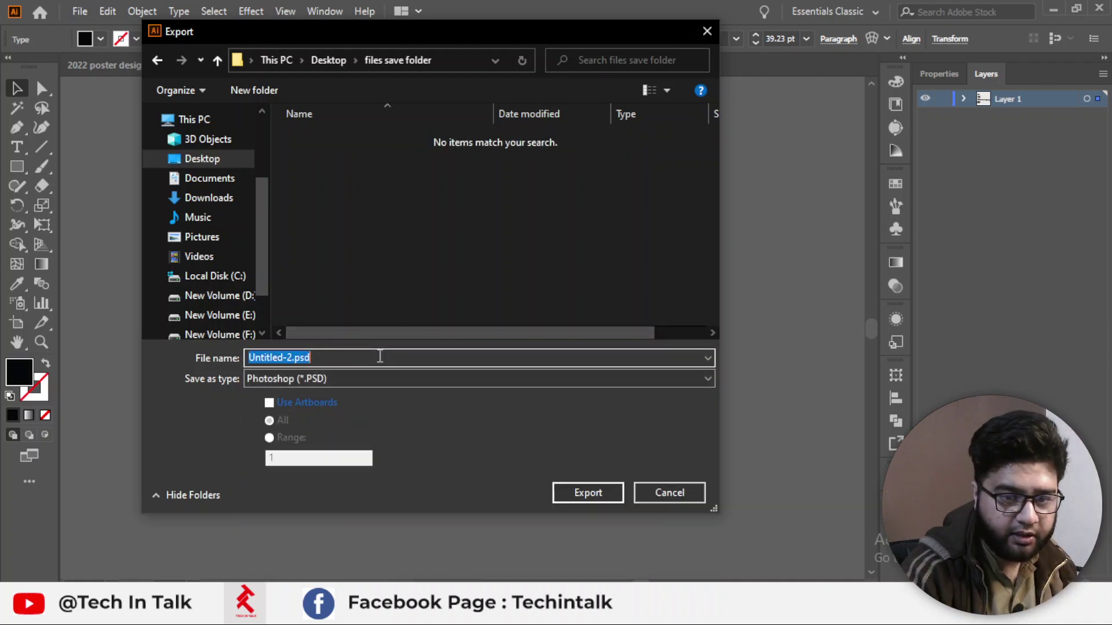
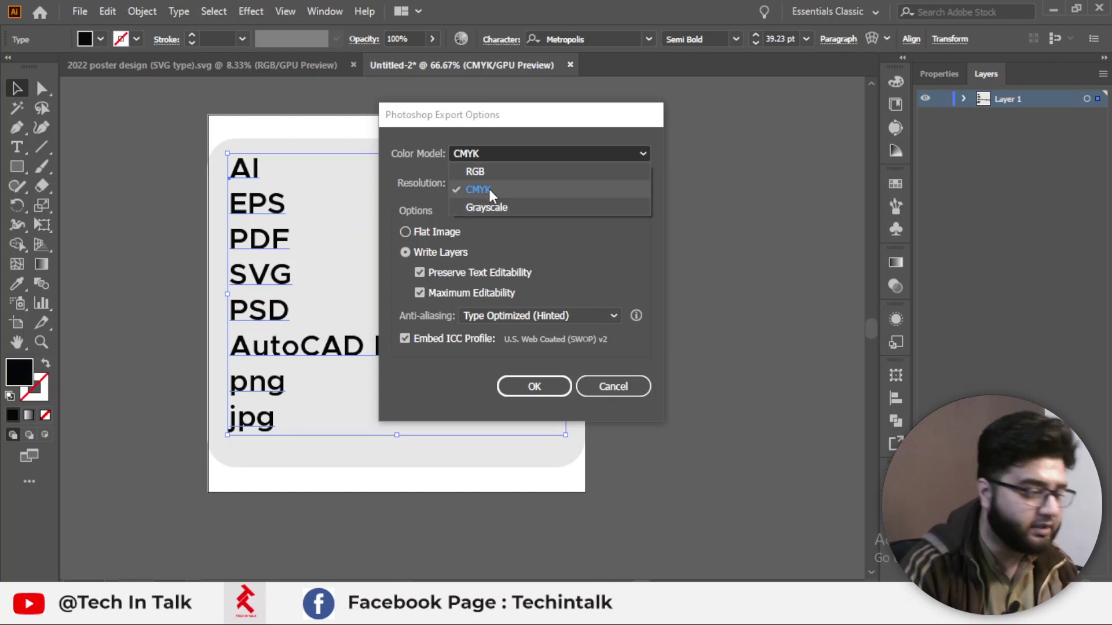
Try the RGB color model, then set CMYK with Write Layers in the Photoshop export options and confirm them.
{"action": "left_click", "coordinate": [510, 168]}
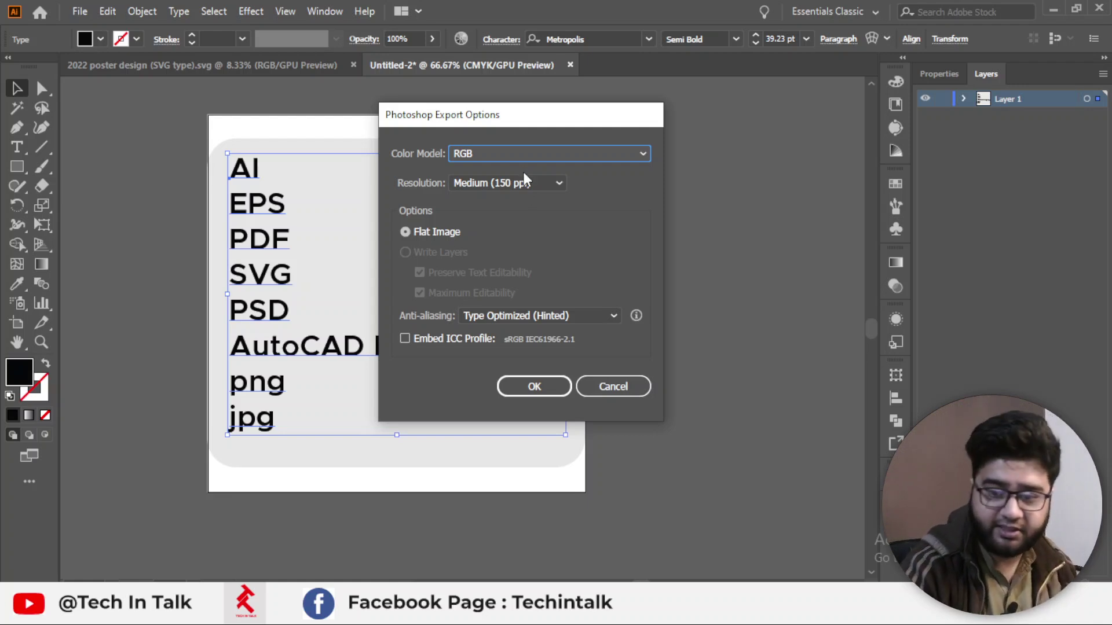
{"action": "left_click", "coordinate": [536, 152]}
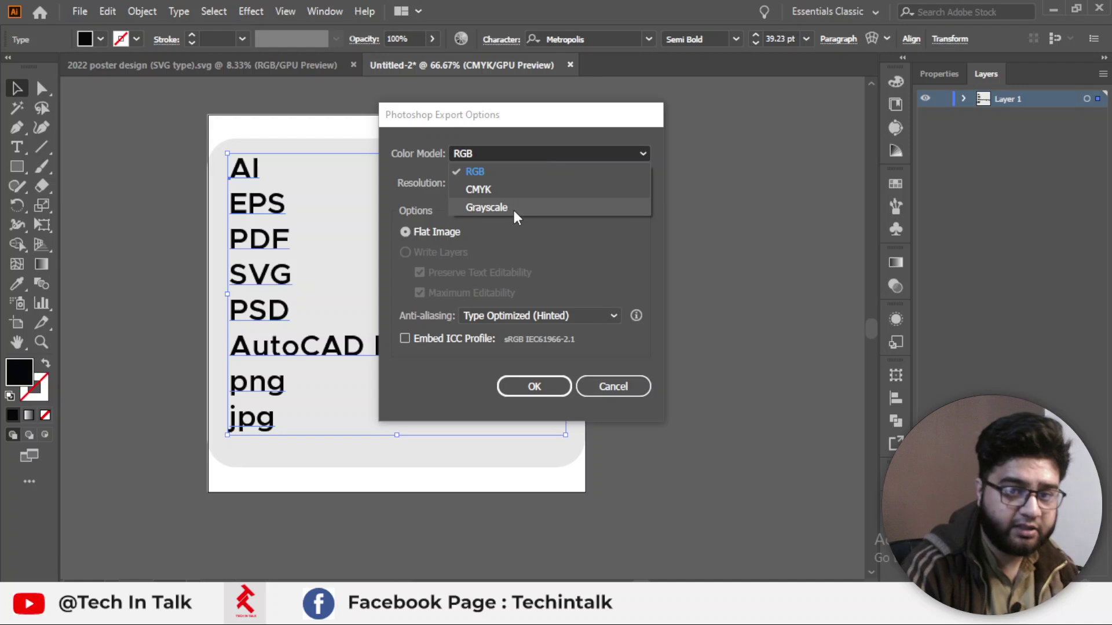
{"action": "left_click", "coordinate": [505, 189]}
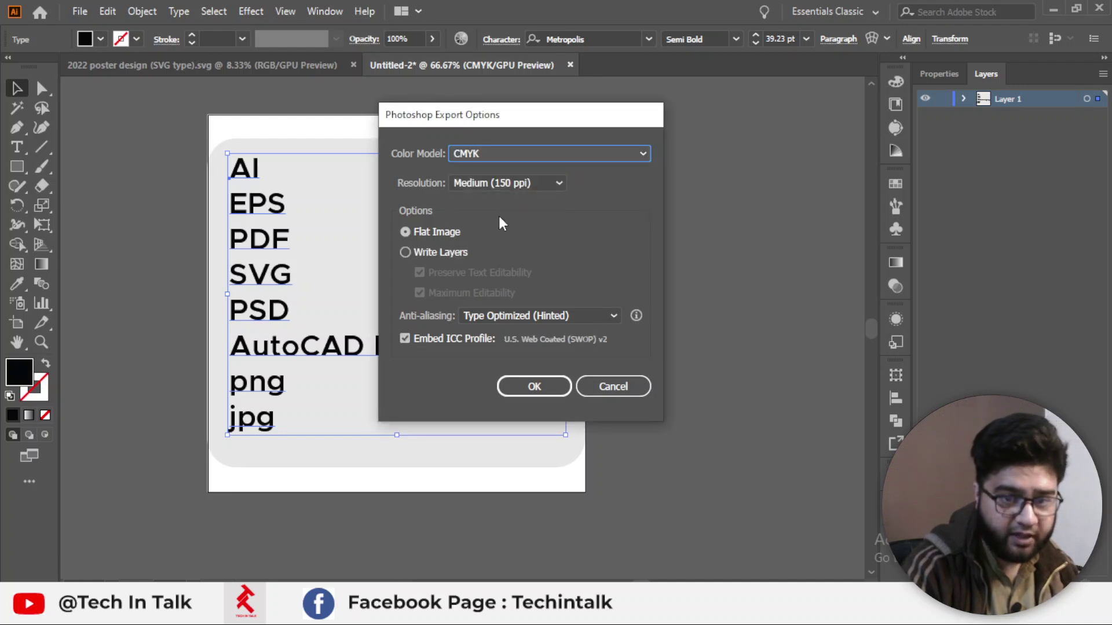
{"action": "left_click", "coordinate": [450, 249]}
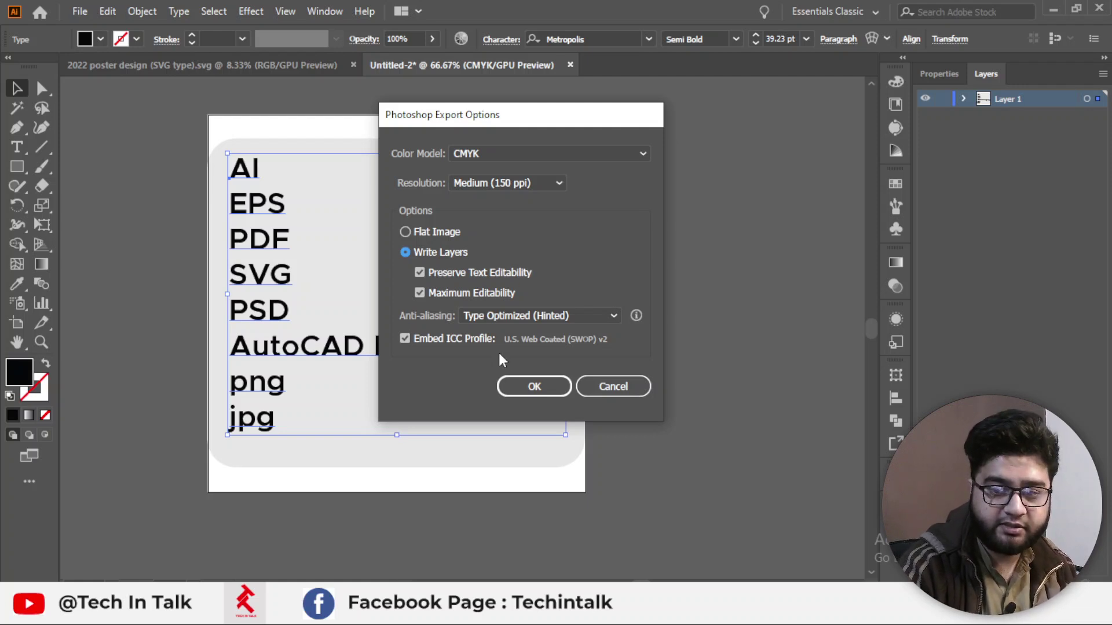
{"action": "left_click", "coordinate": [543, 395]}
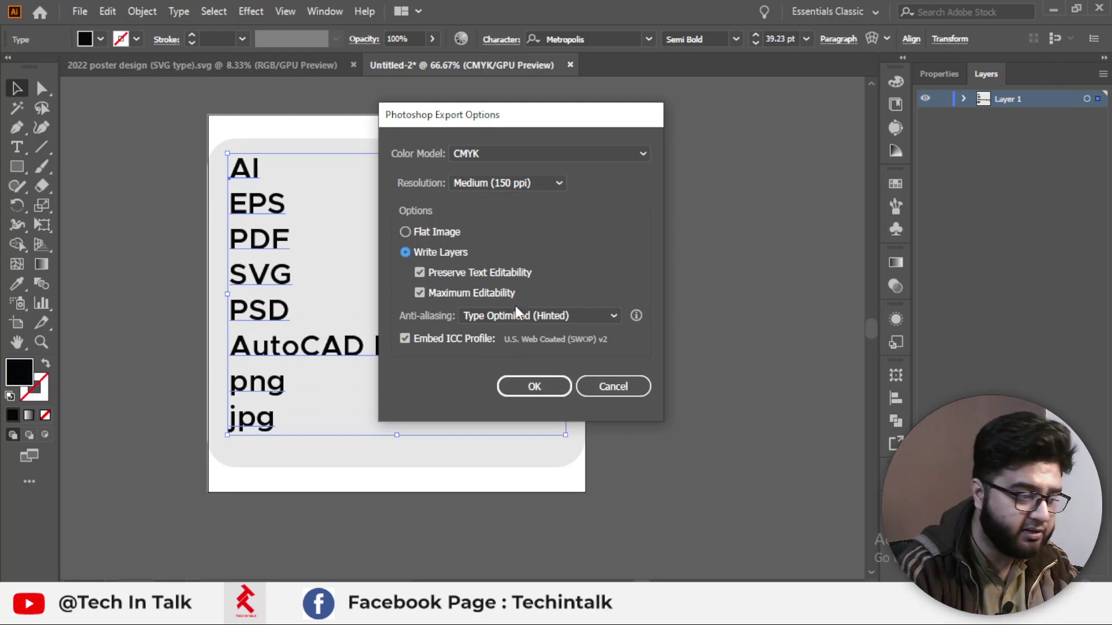
{"action": "left_click", "coordinate": [529, 384]}
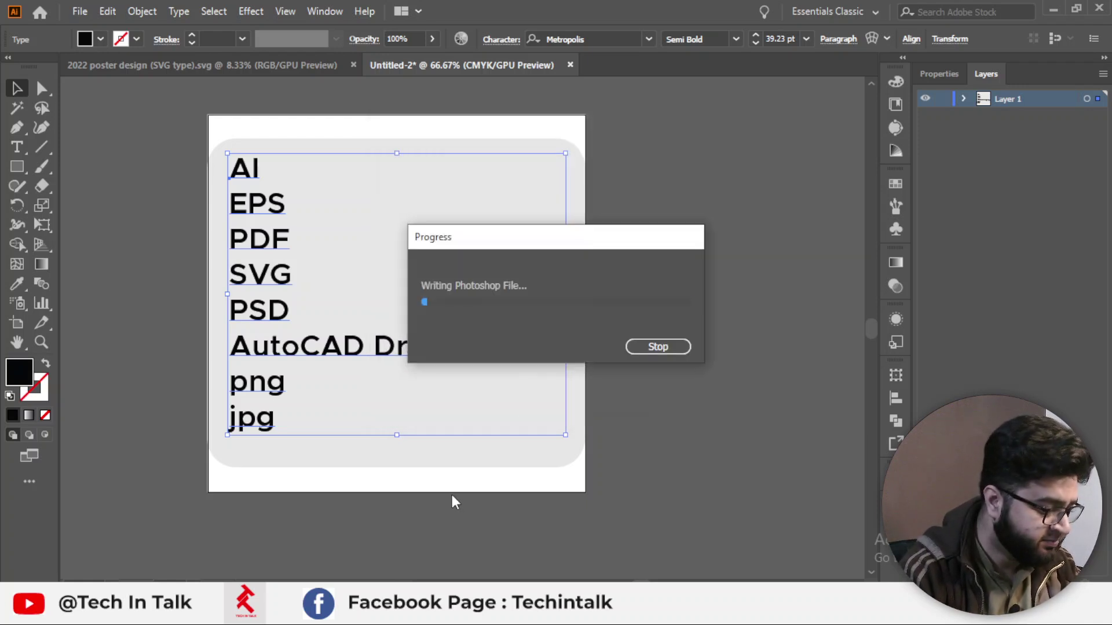
Open "2022 poster (PSD type).psd" from "files save folder" in Photoshop and view the whole artwork.
{"action": "key", "text": "alt+Tab"}
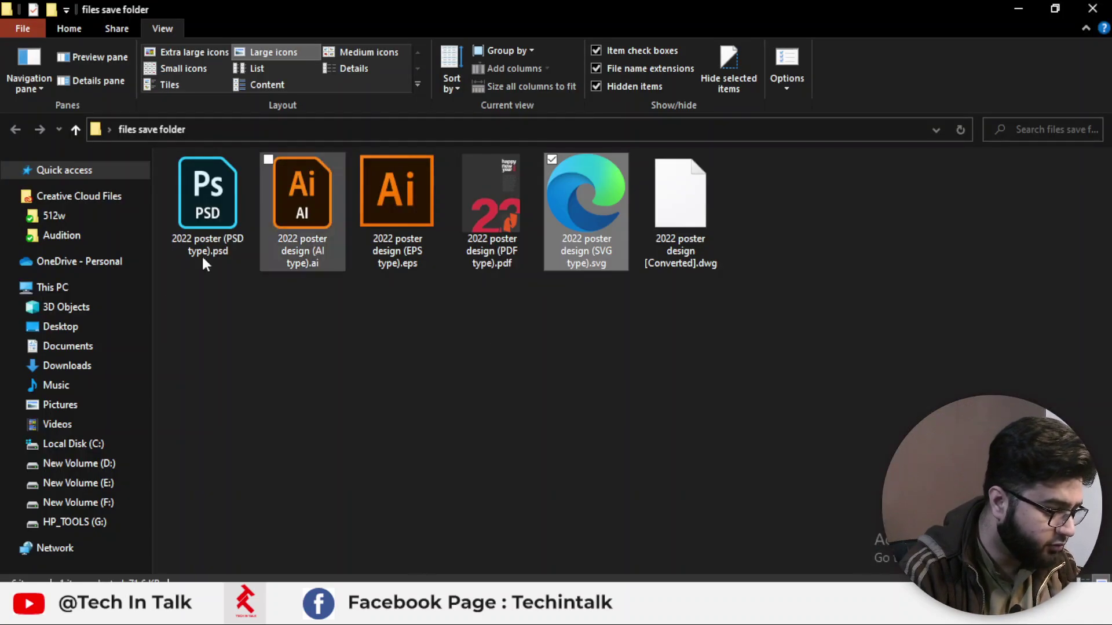
{"action": "left_click", "coordinate": [193, 220]}
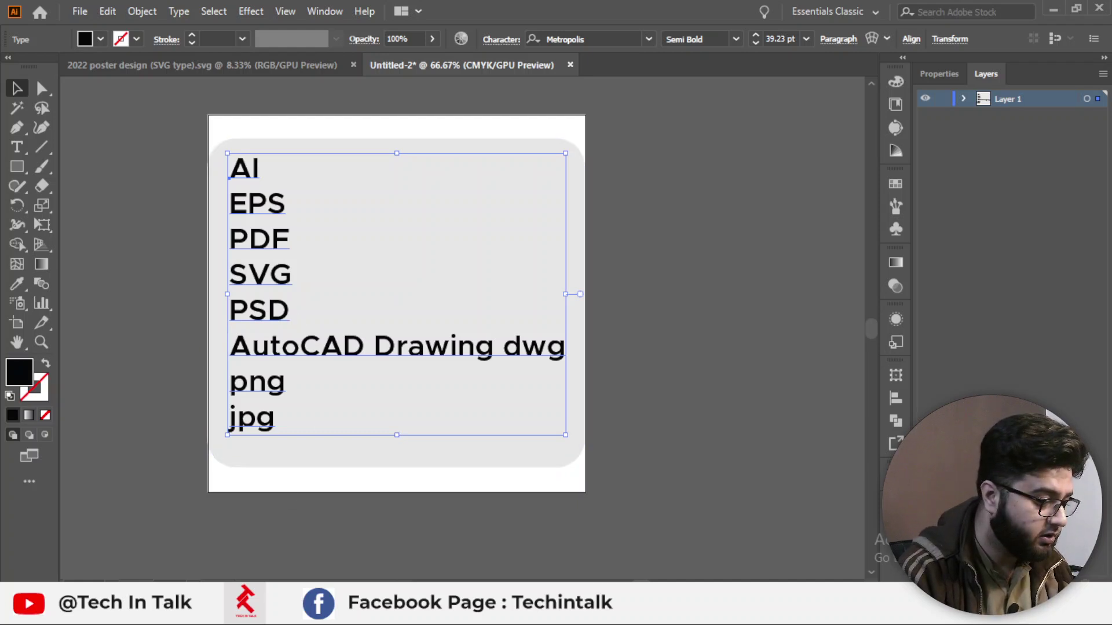
{"action": "key", "text": "alt+Tab"}
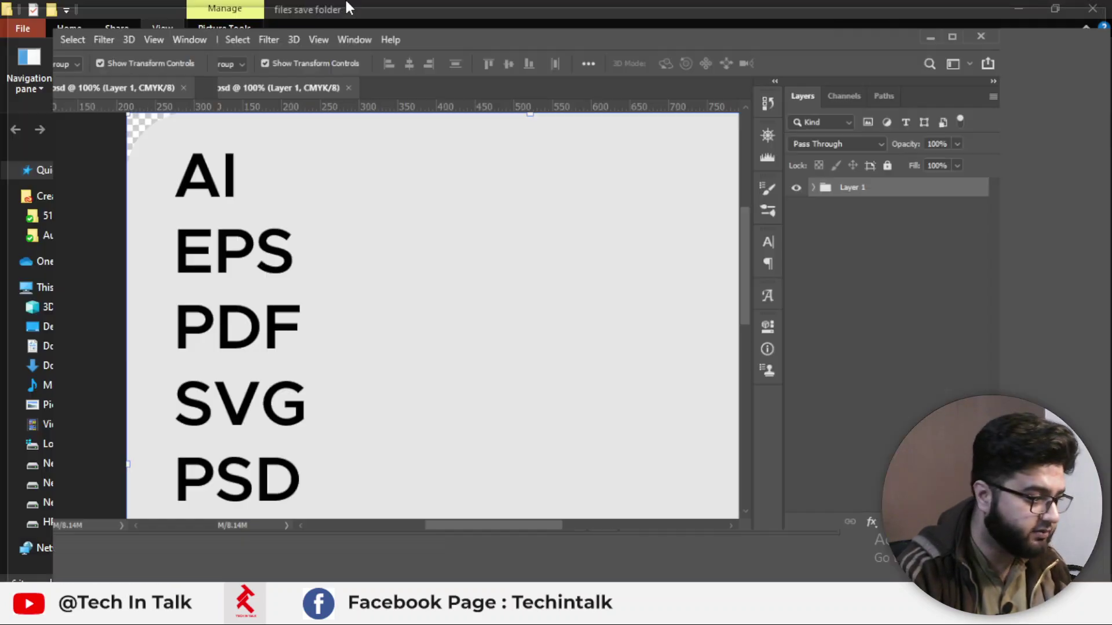
{"action": "key", "text": "ctrl+0"}
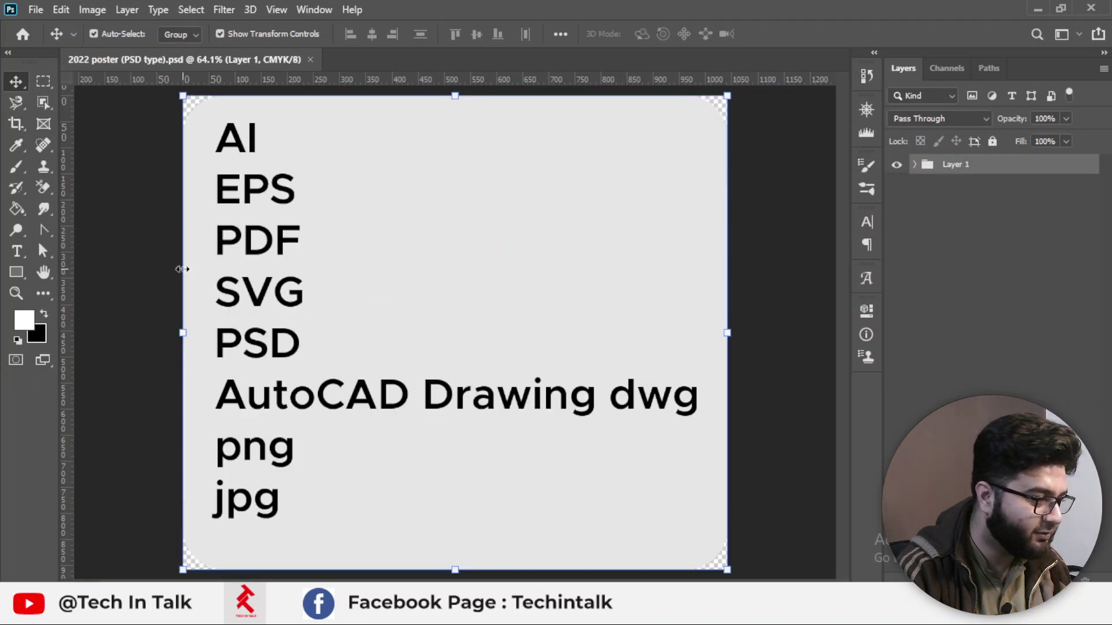
Expand the Layer 1 group and inspect its separate text and <Rectangle> layers by selecting each in turn.
{"action": "left_click", "coordinate": [915, 164]}
{"action": "left_click", "coordinate": [1005, 193]}
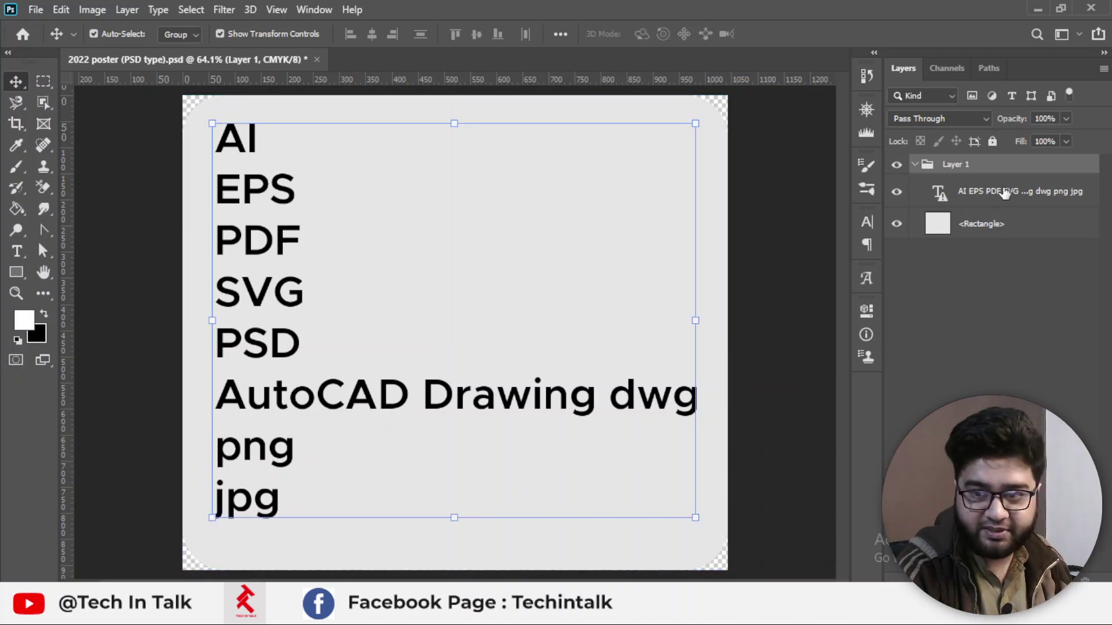
{"action": "left_click", "coordinate": [978, 226]}
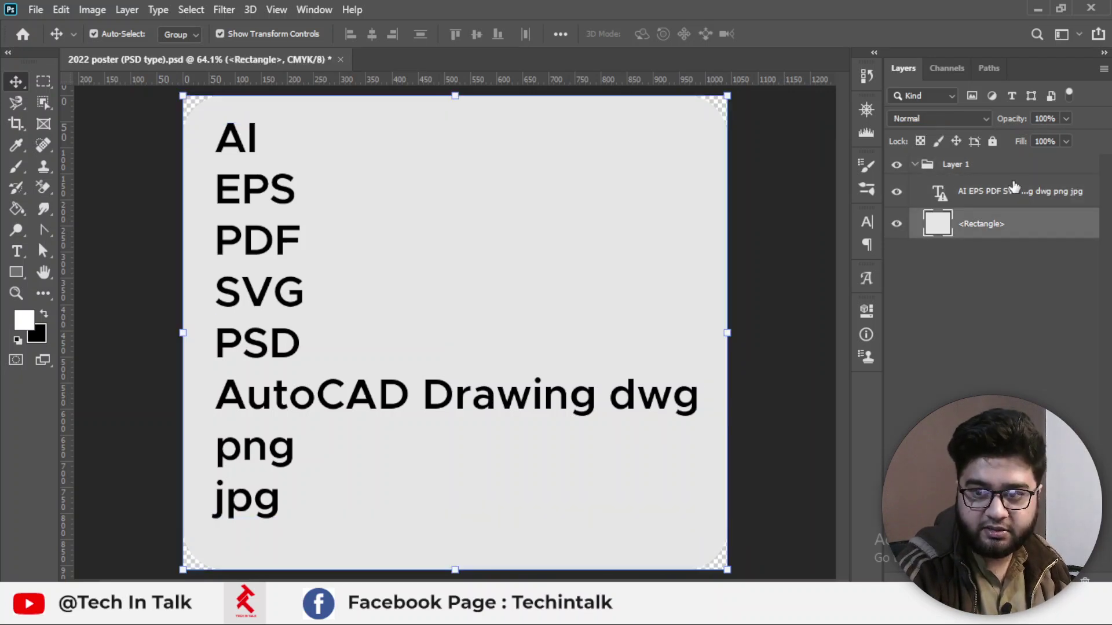
{"action": "left_click", "coordinate": [1008, 196]}
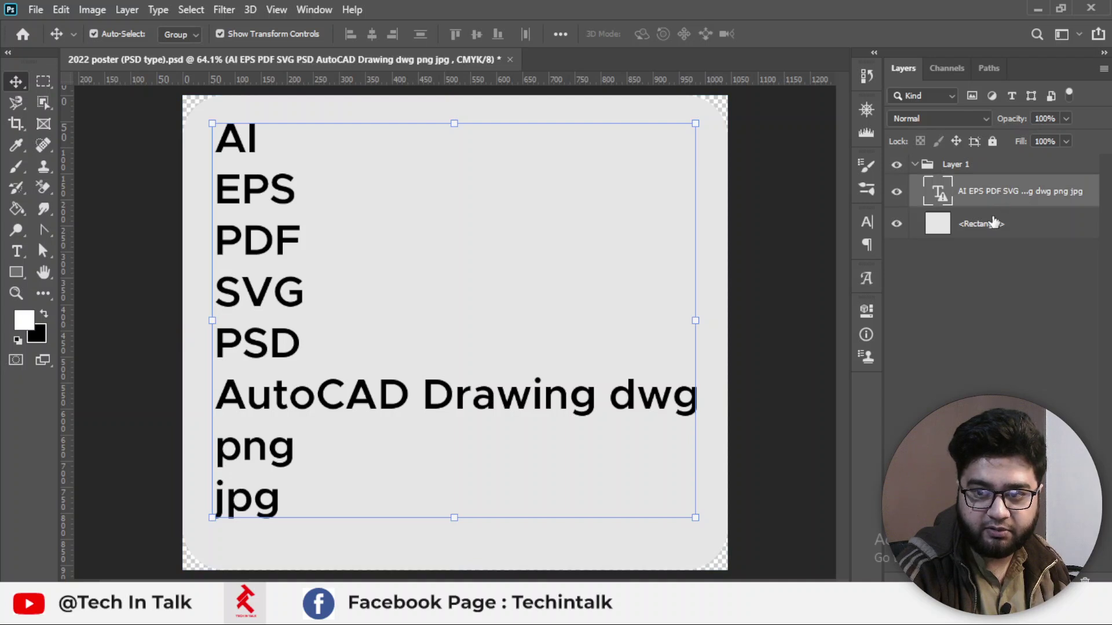
{"action": "left_click", "coordinate": [994, 223]}
{"action": "left_click", "coordinate": [1004, 193]}
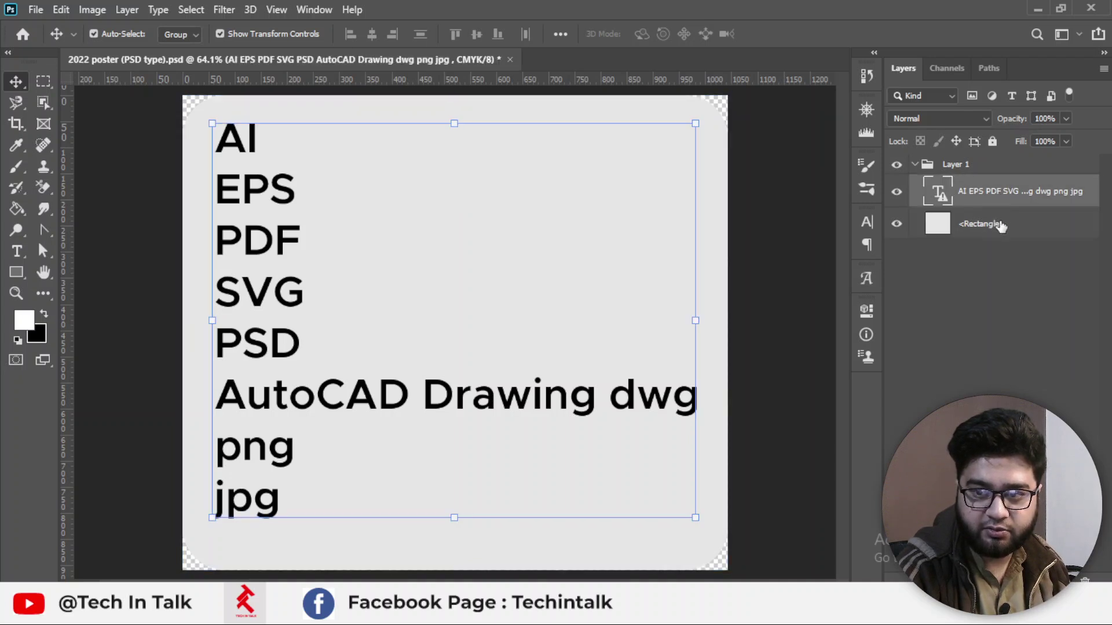
{"action": "left_click", "coordinate": [1002, 226]}
{"action": "left_click", "coordinate": [281, 197]}
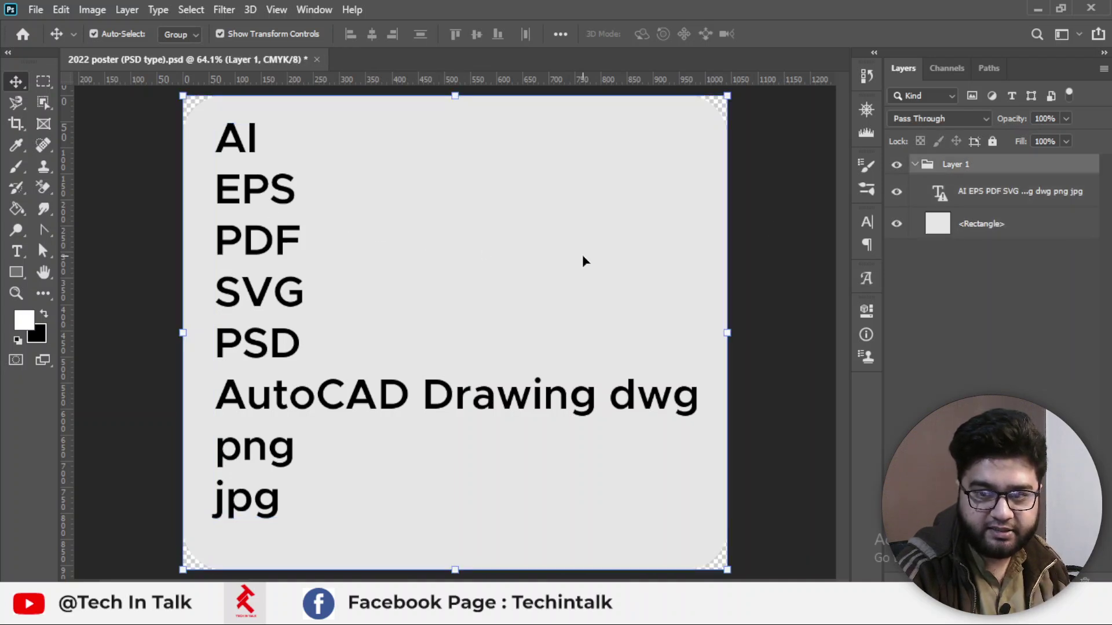
{"action": "left_click", "coordinate": [908, 243]}
{"action": "left_click", "coordinate": [942, 239]}
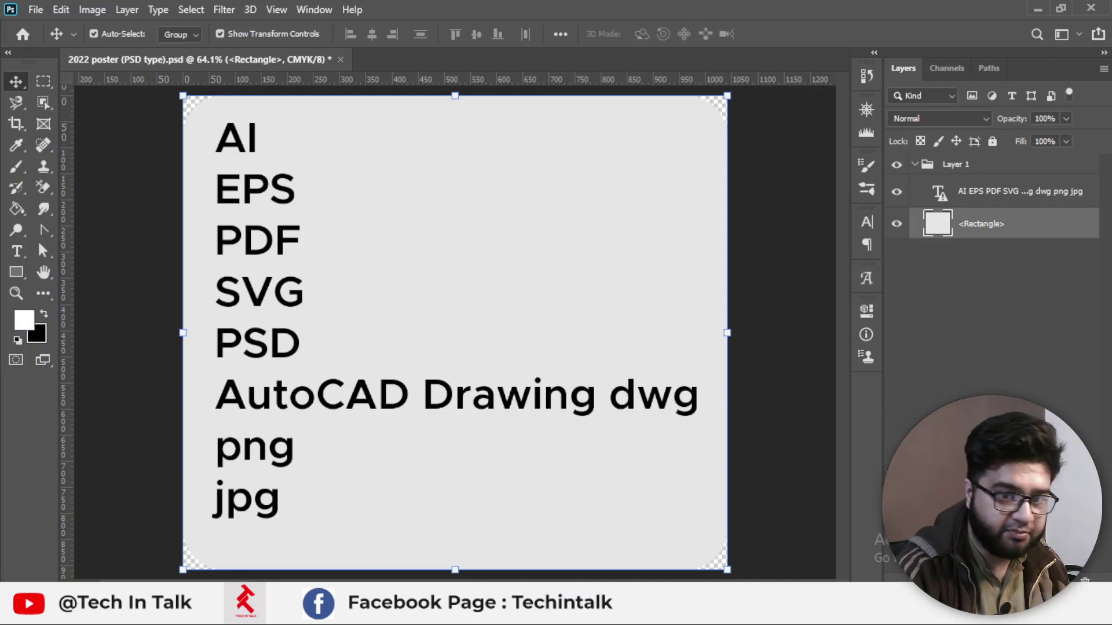
Close the PSD document, switch back to the Untitled-2 format list in Illustrator, and deselect the text.
{"action": "key", "text": "ctrl+w"}
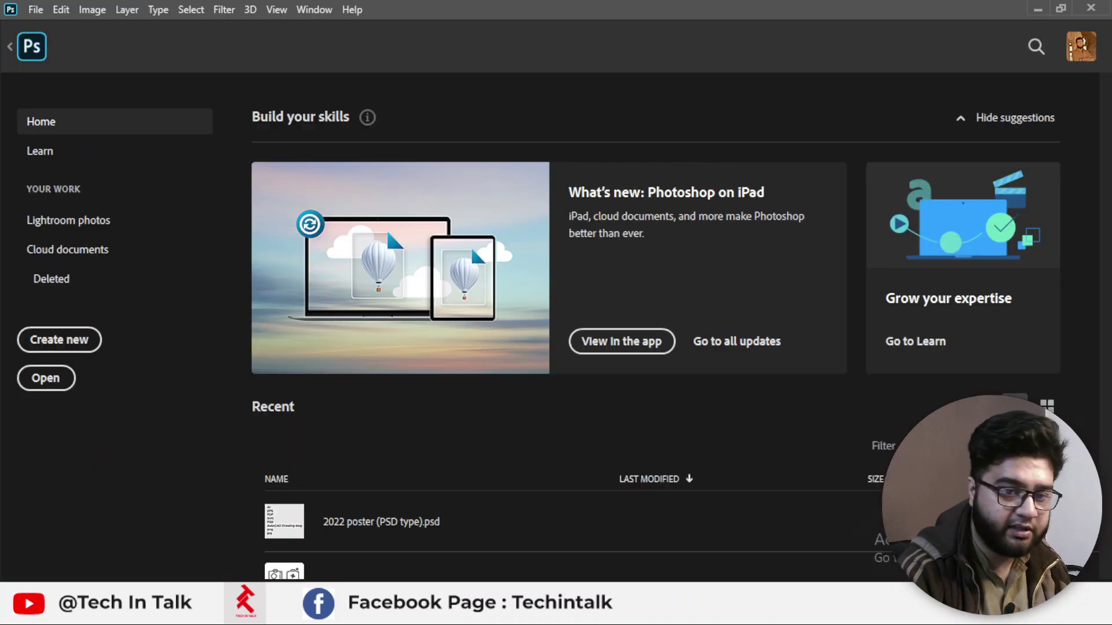
{"action": "key", "text": "alt+Tab"}
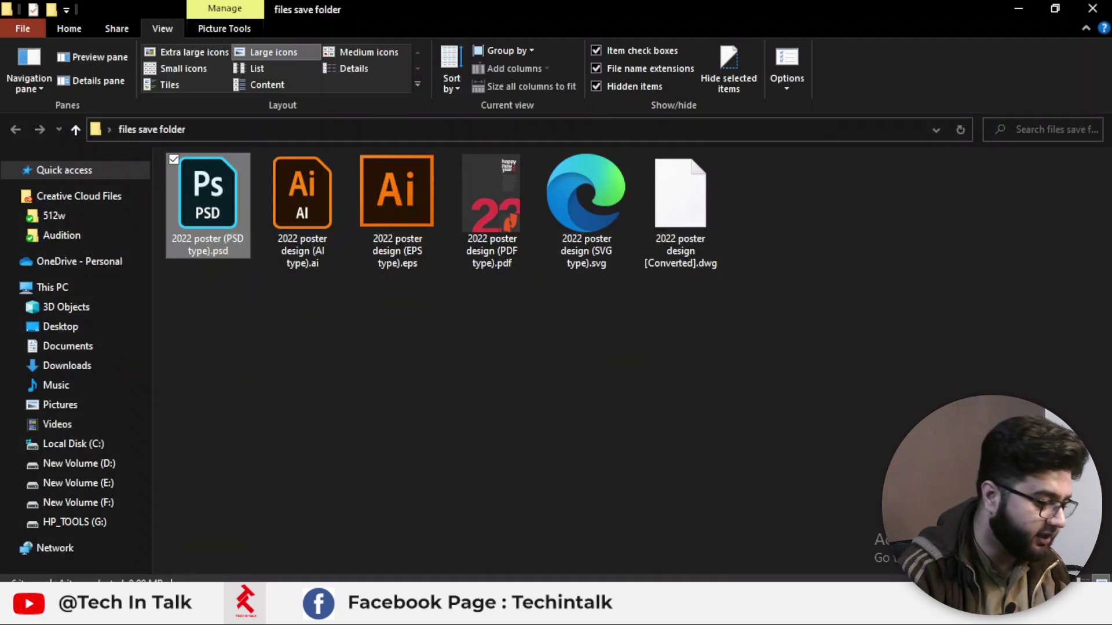
{"action": "key", "text": "alt+Tab"}
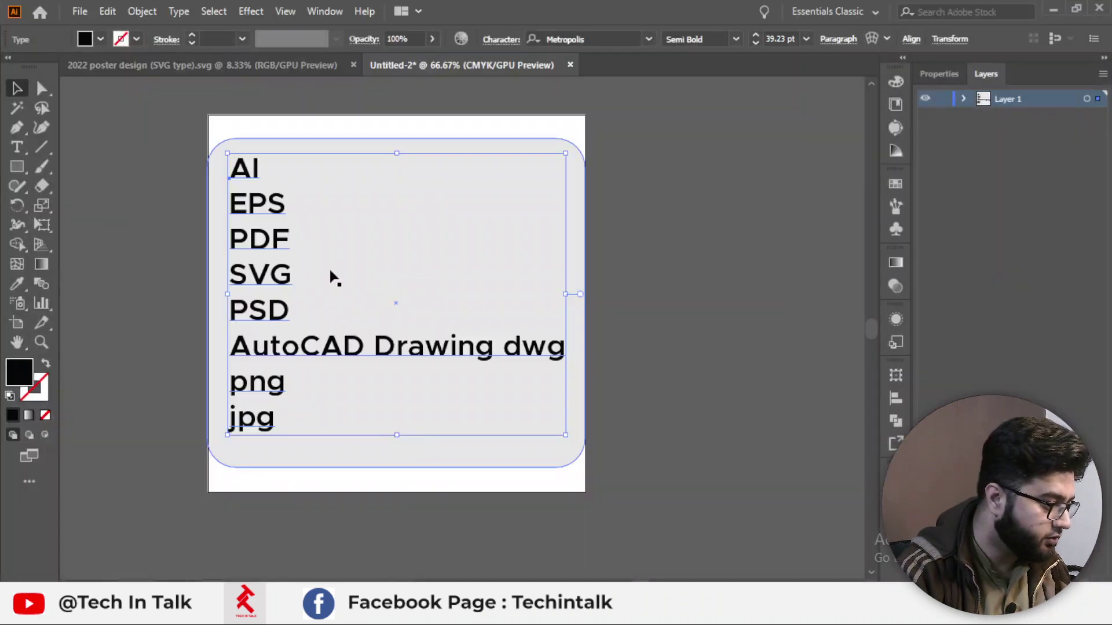
{"action": "left_click", "coordinate": [179, 422]}
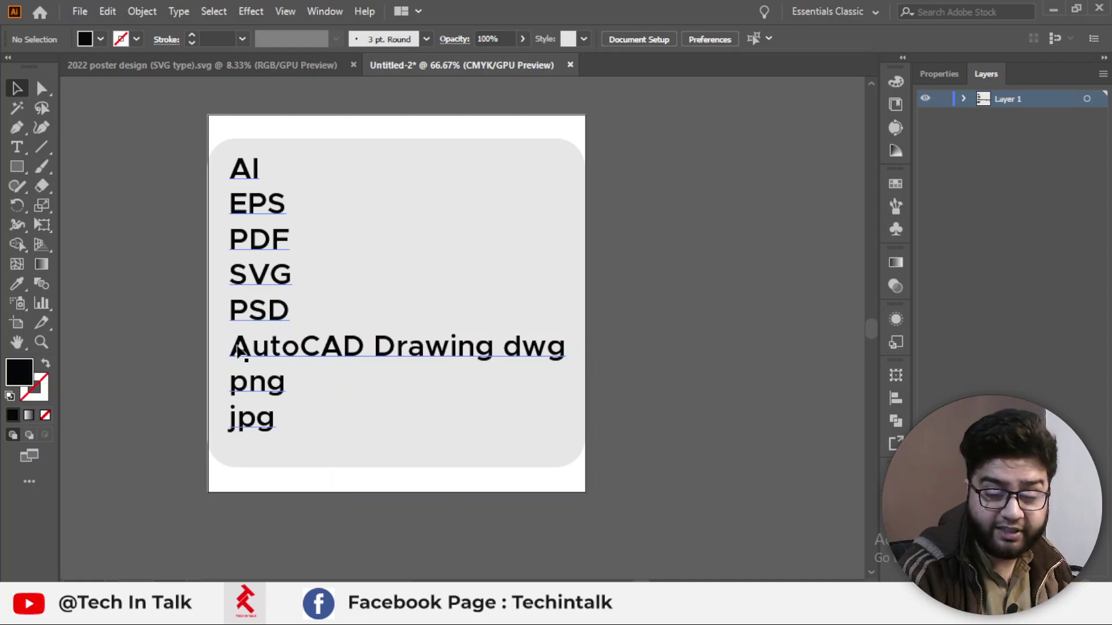
Start an Export As of the 2022 poster design and choose AutoCAD Drawing (*.DWG) as the file format.
{"action": "left_click", "coordinate": [293, 66]}
{"action": "left_click", "coordinate": [81, 12]}
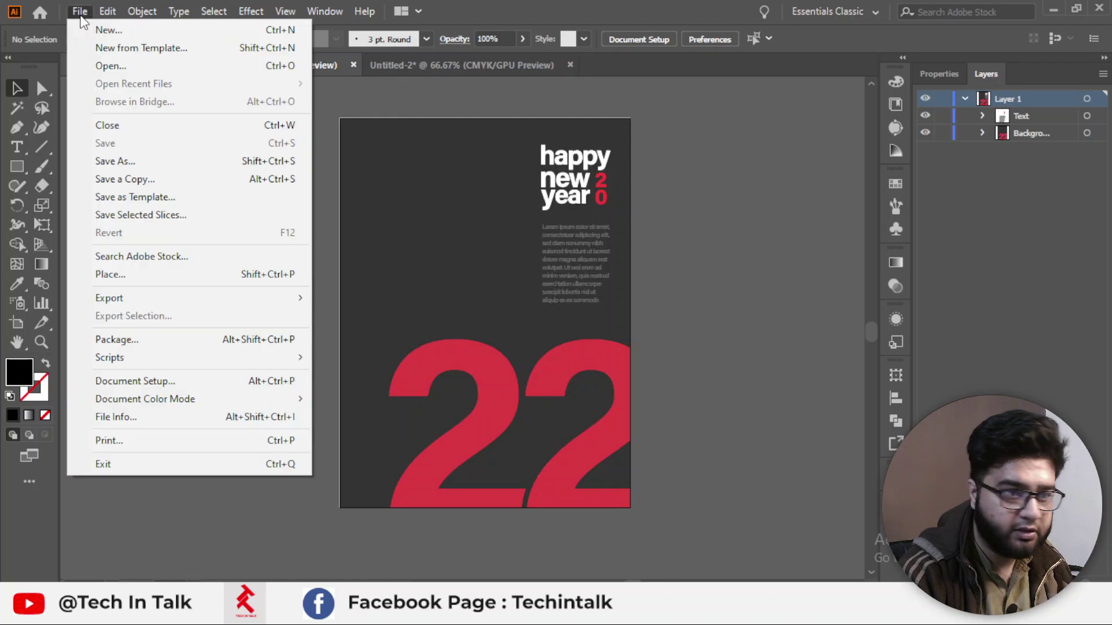
{"action": "mouse_move", "coordinate": [162, 296]}
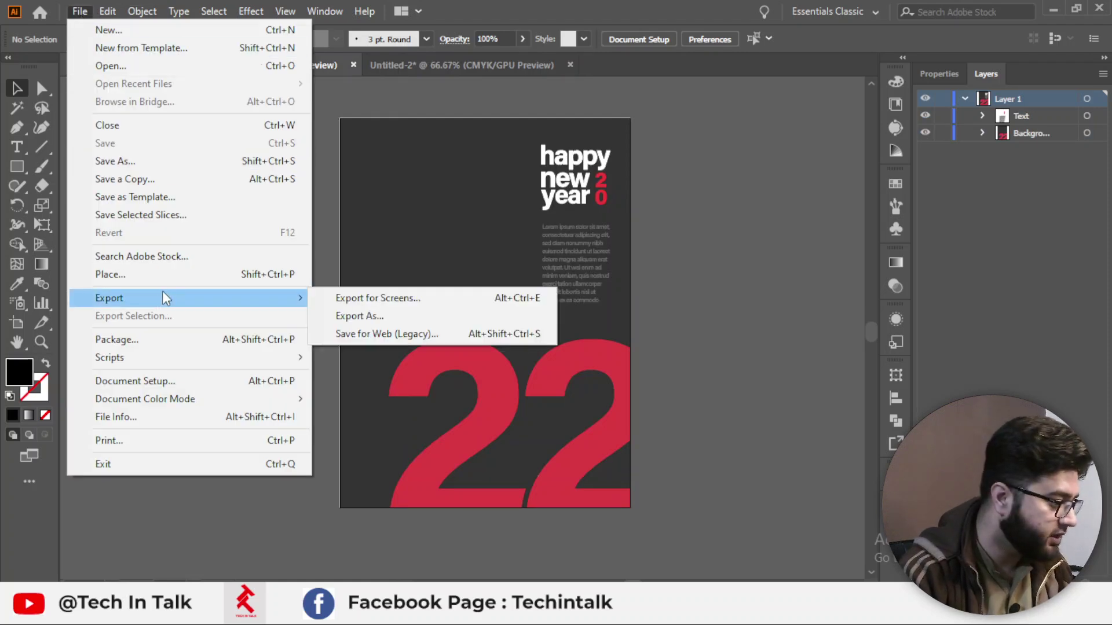
{"action": "left_click", "coordinate": [362, 318]}
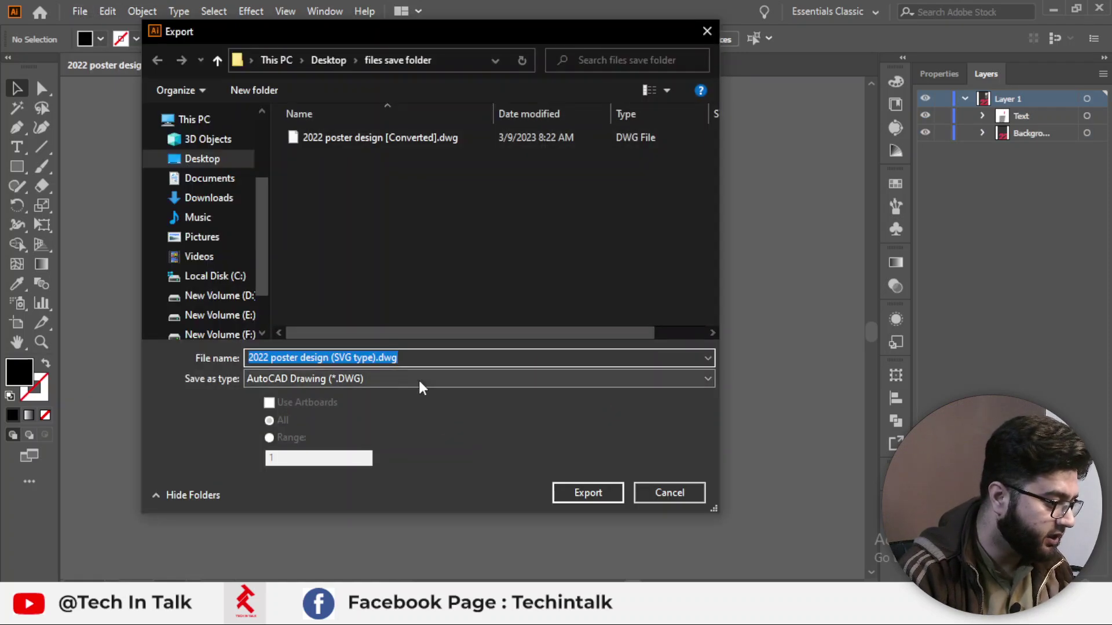
{"action": "left_click", "coordinate": [420, 383]}
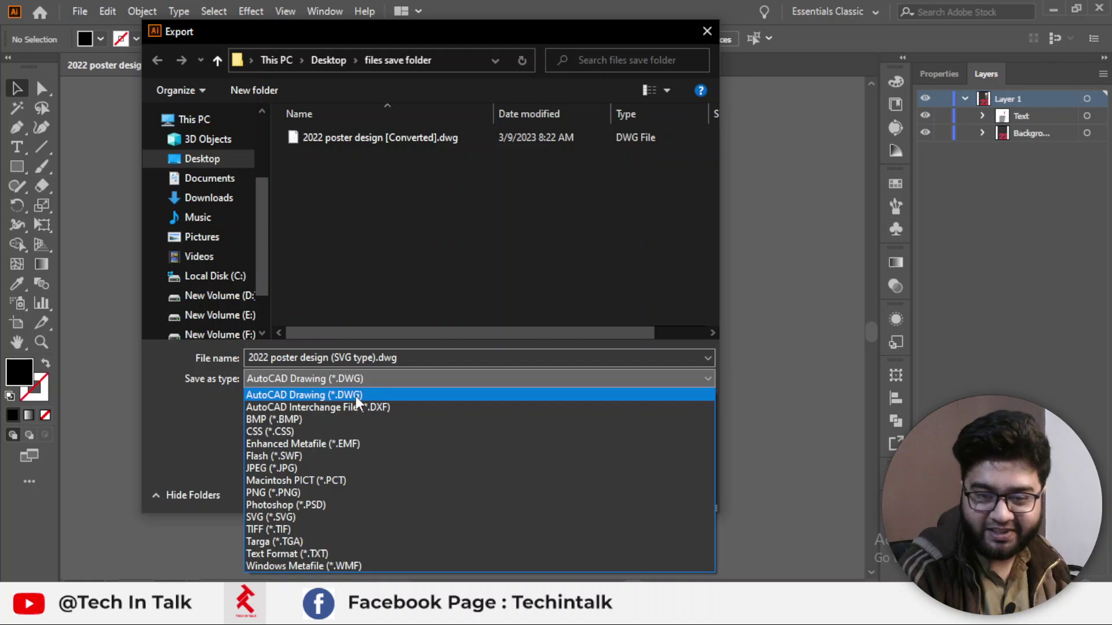
{"action": "left_click", "coordinate": [355, 396]}
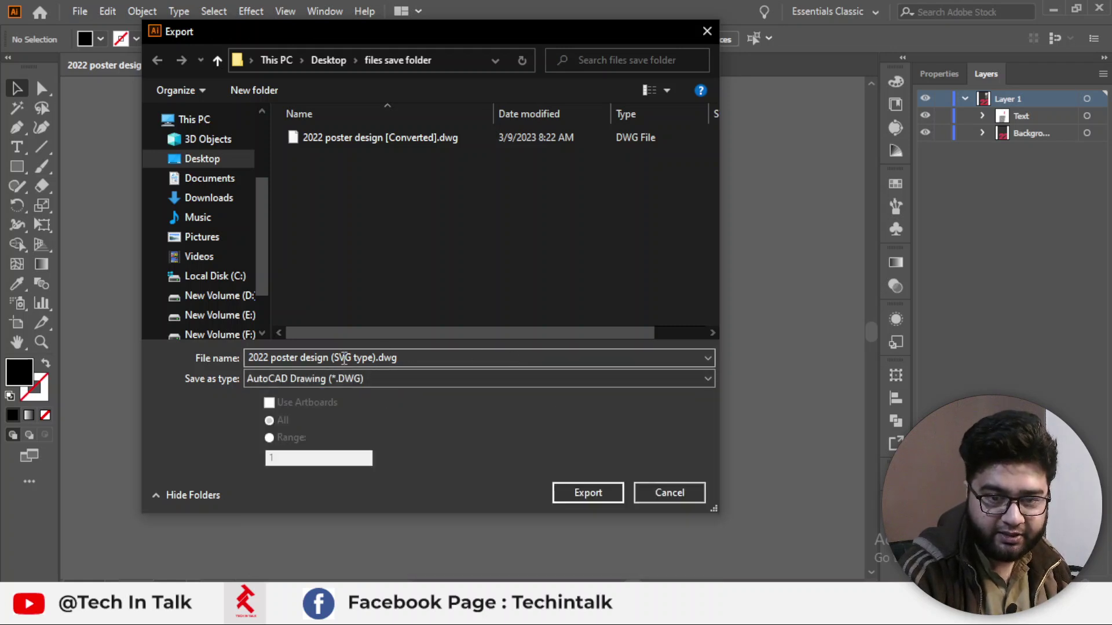
Name the file "2022 poster design (CAD type).dwg" and export it, accepting the preset DXF/DWG export options.
{"action": "left_click", "coordinate": [513, 355]}
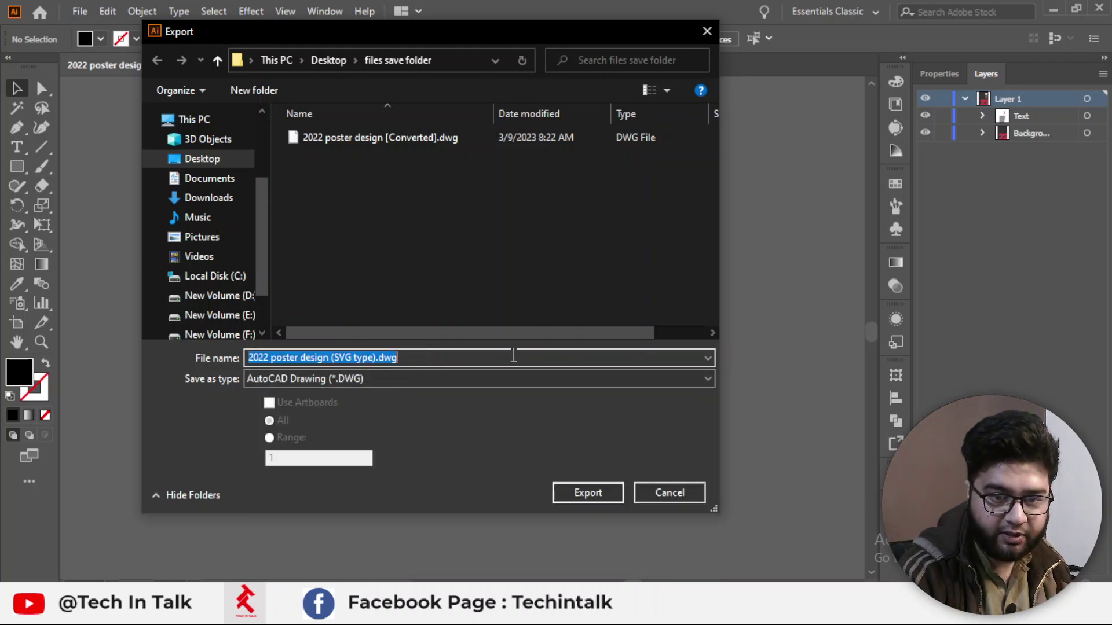
{"action": "left_click", "coordinate": [486, 362]}
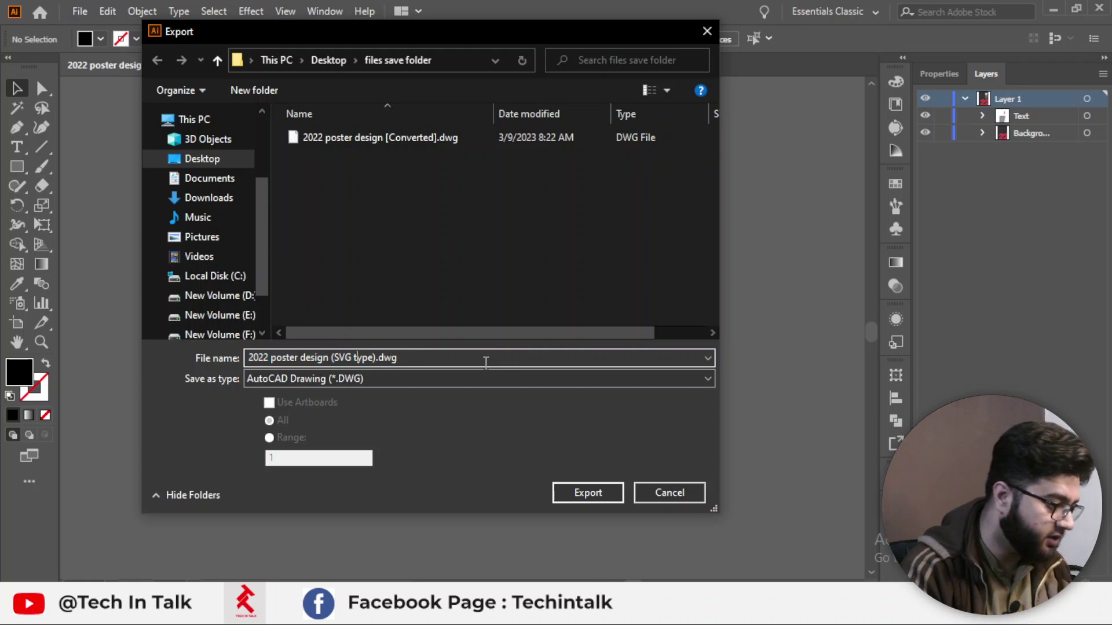
{"action": "key", "text": "BackSpace"}
{"action": "key", "text": "BackSpace"}
{"action": "key", "text": "BackSpace"}
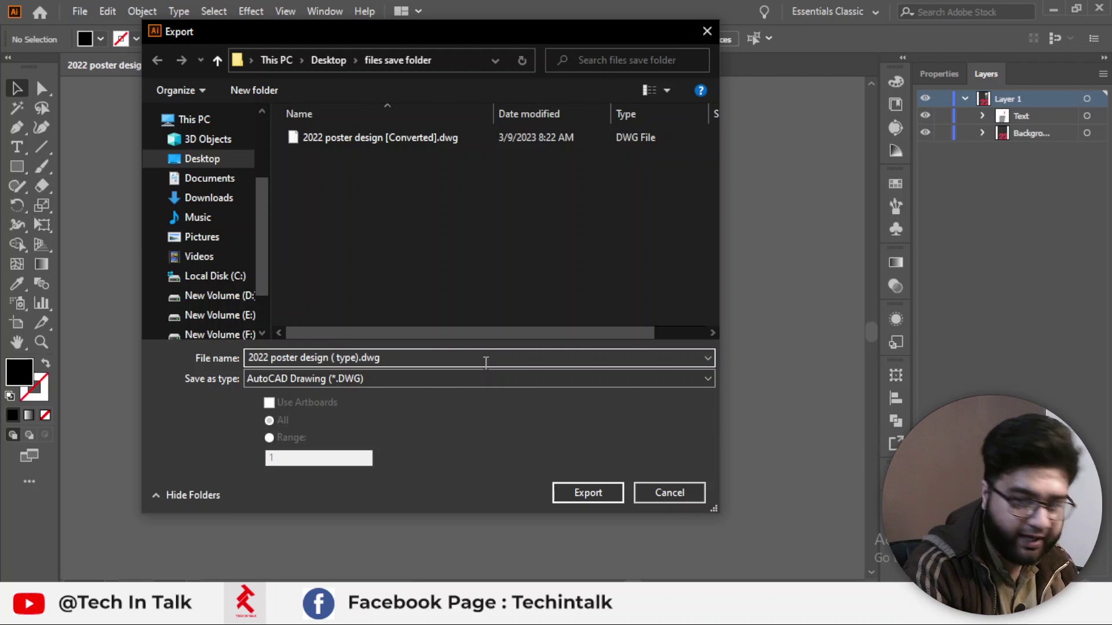
{"action": "type", "text": "CAD"}
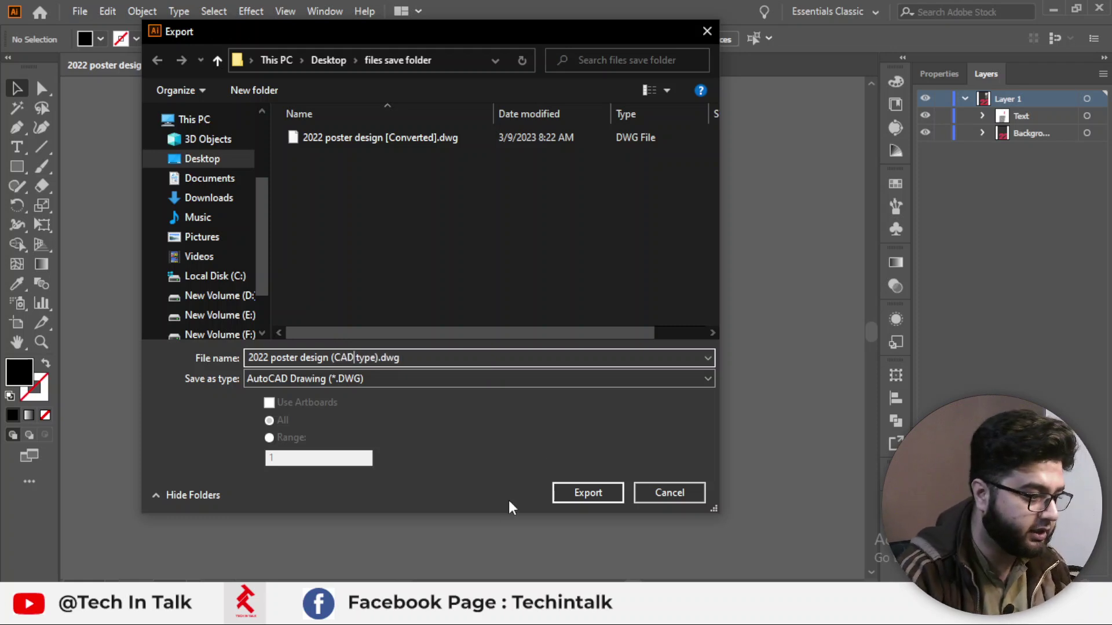
{"action": "left_click", "coordinate": [603, 494]}
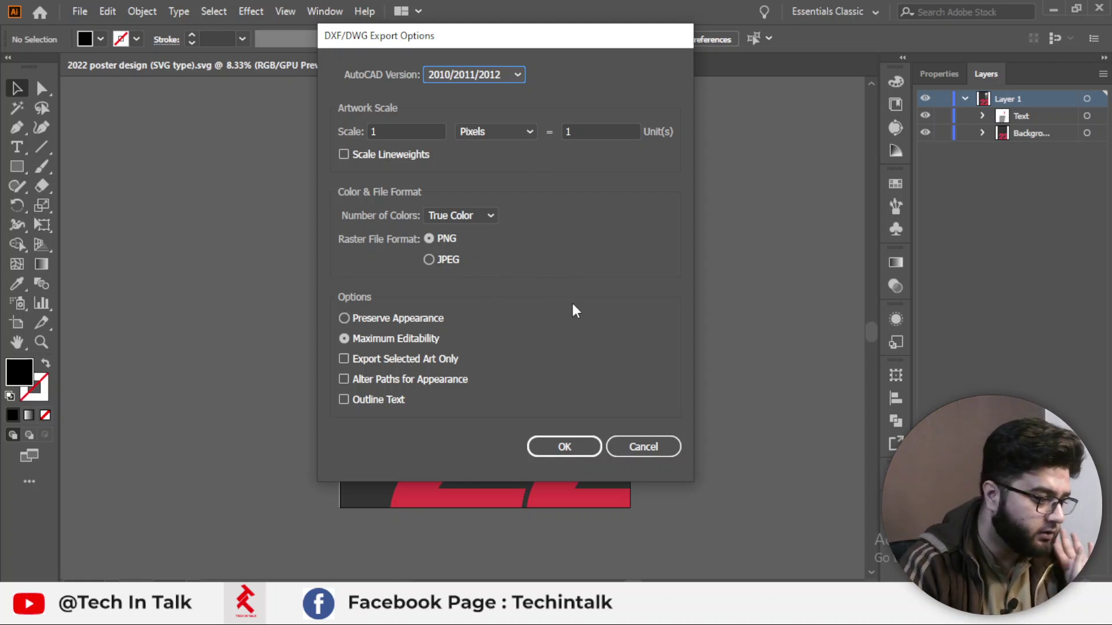
{"action": "left_click", "coordinate": [566, 447]}
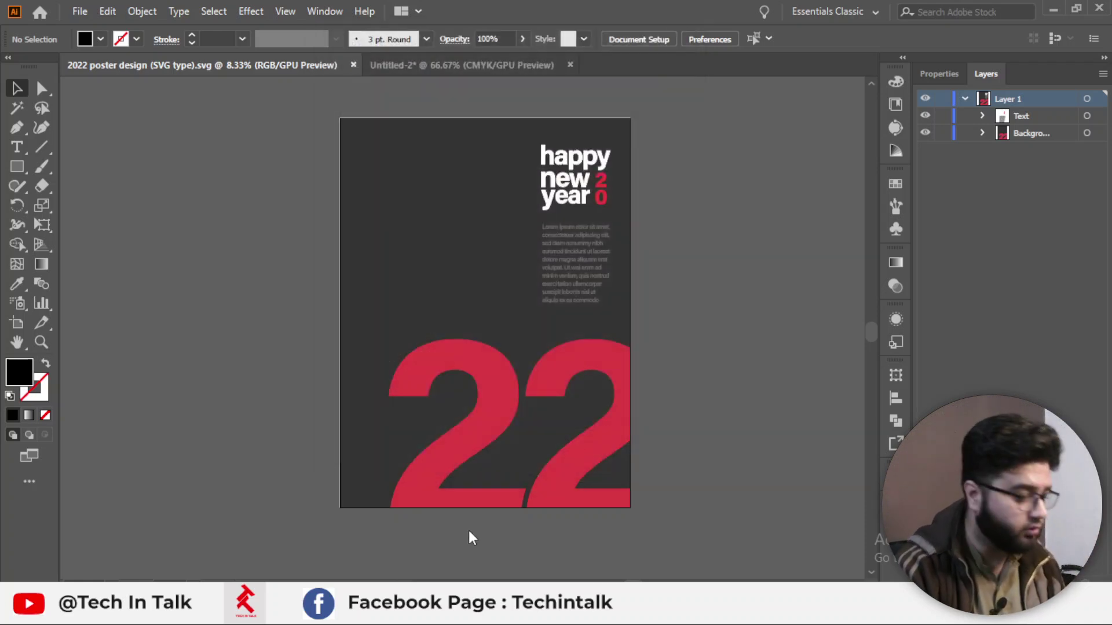
Switch to "files save folder" in File Explorer and check the exported CAD type DWG file.
{"action": "key", "text": "alt+Tab"}
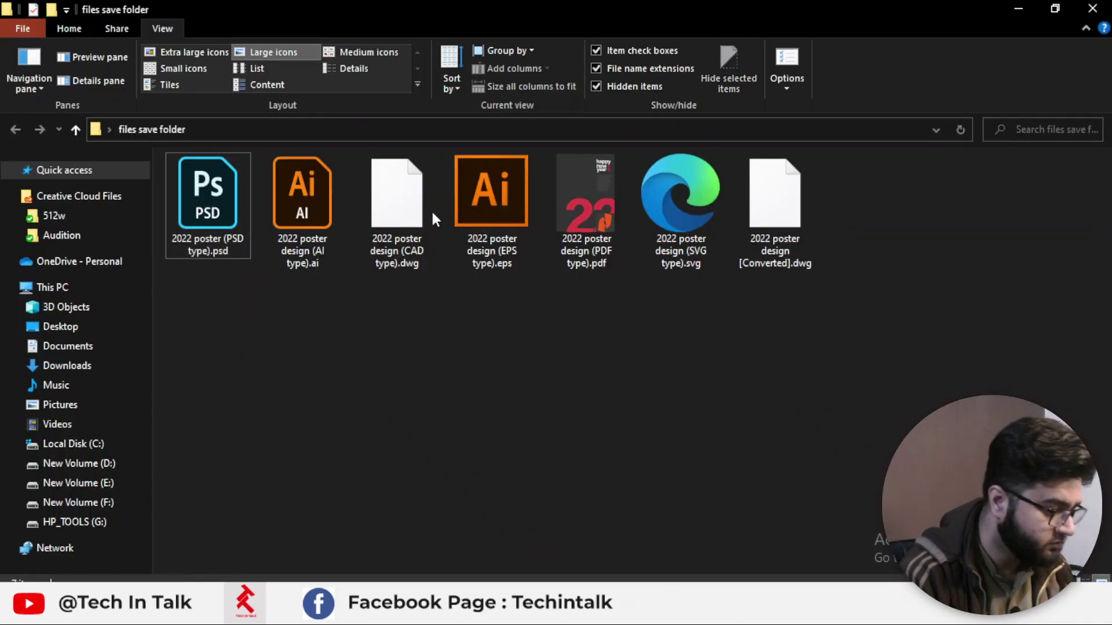
{"action": "left_click", "coordinate": [432, 216]}
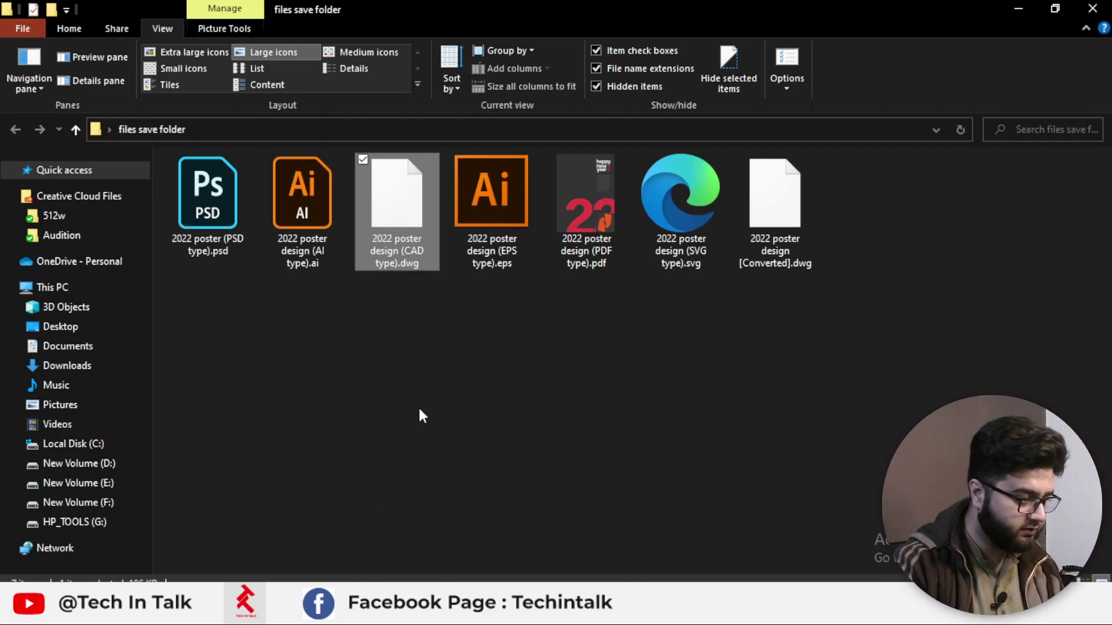
{"action": "left_click", "coordinate": [455, 191]}
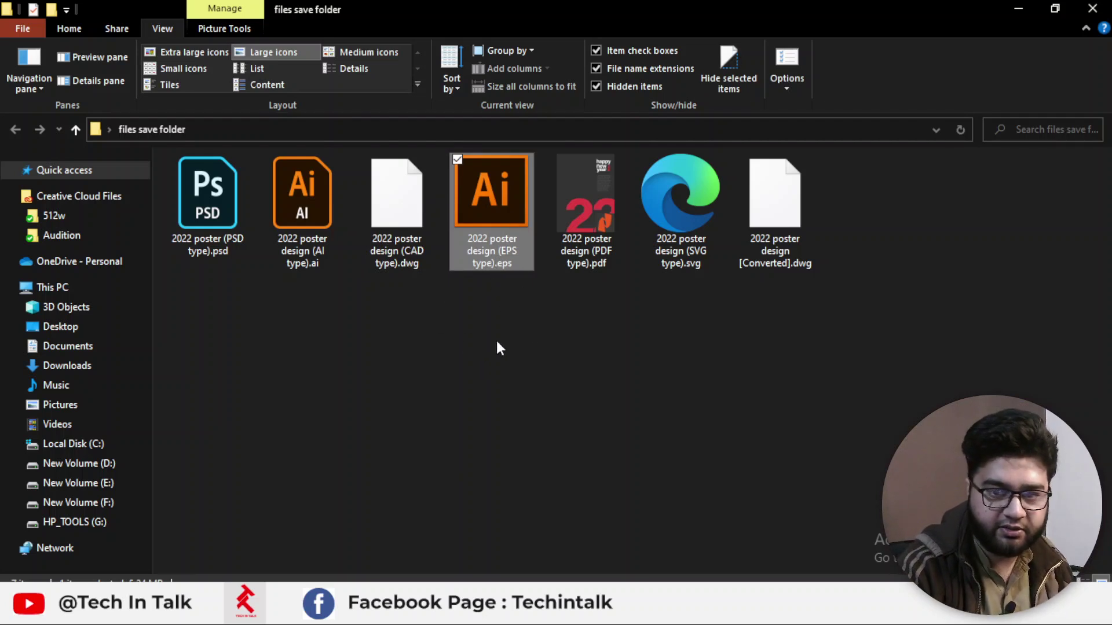
Return to Illustrator and view the format list in the Untitled-2 document.
{"action": "key", "text": "alt+Tab"}
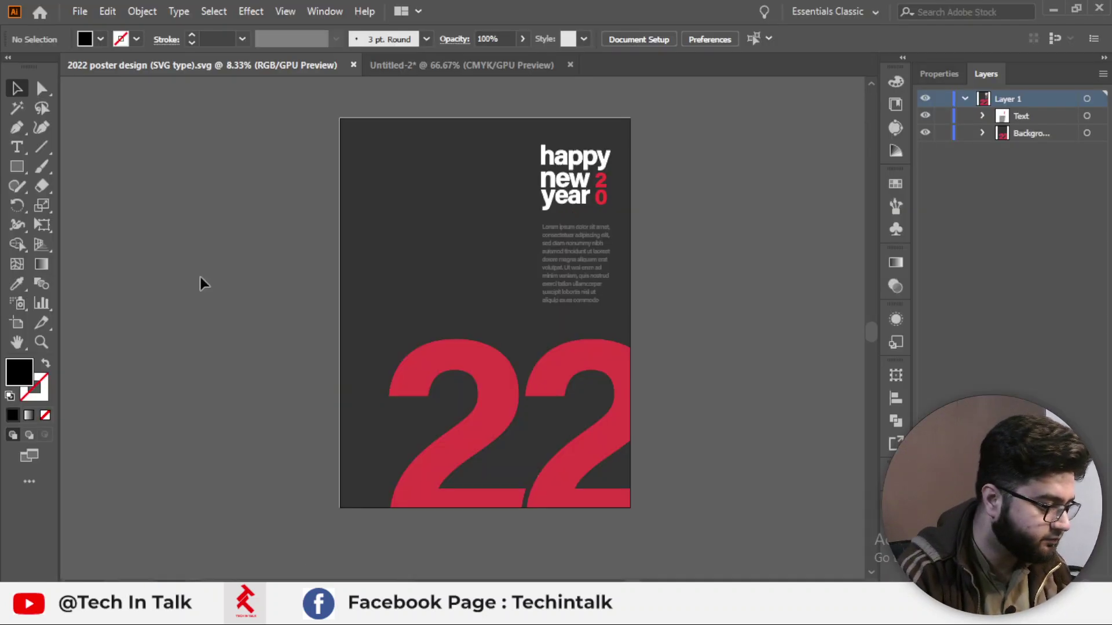
{"action": "left_click", "coordinate": [419, 64]}
{"action": "left_click", "coordinate": [340, 355]}
{"action": "left_click", "coordinate": [272, 391]}
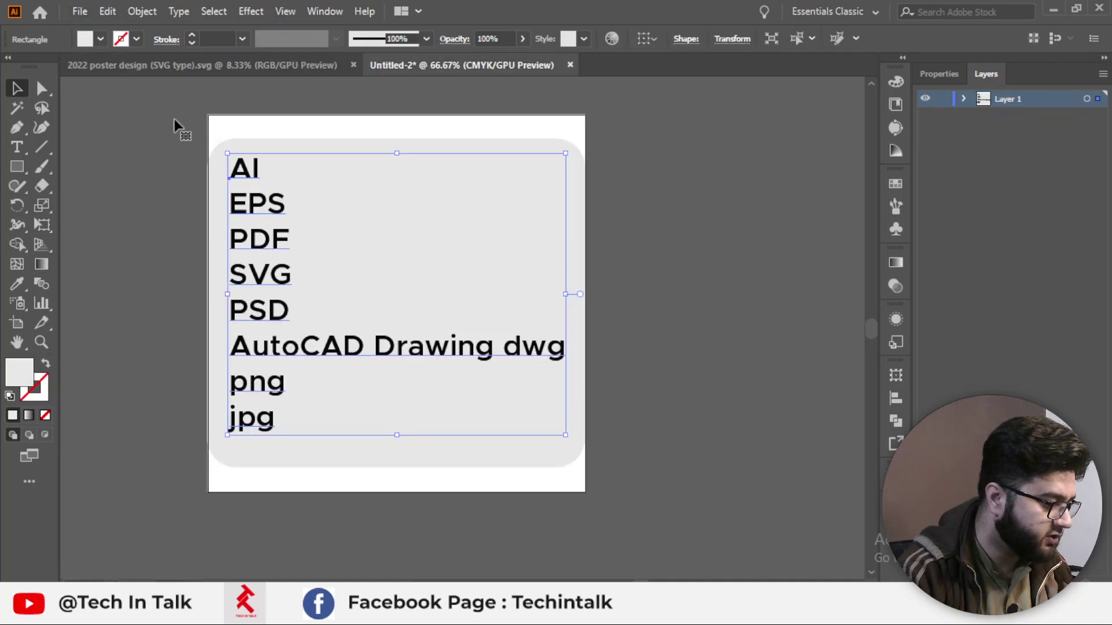
{"action": "left_click", "coordinate": [80, 11]}
{"action": "mouse_move", "coordinate": [108, 11]}
{"action": "left_click", "coordinate": [426, 152]}
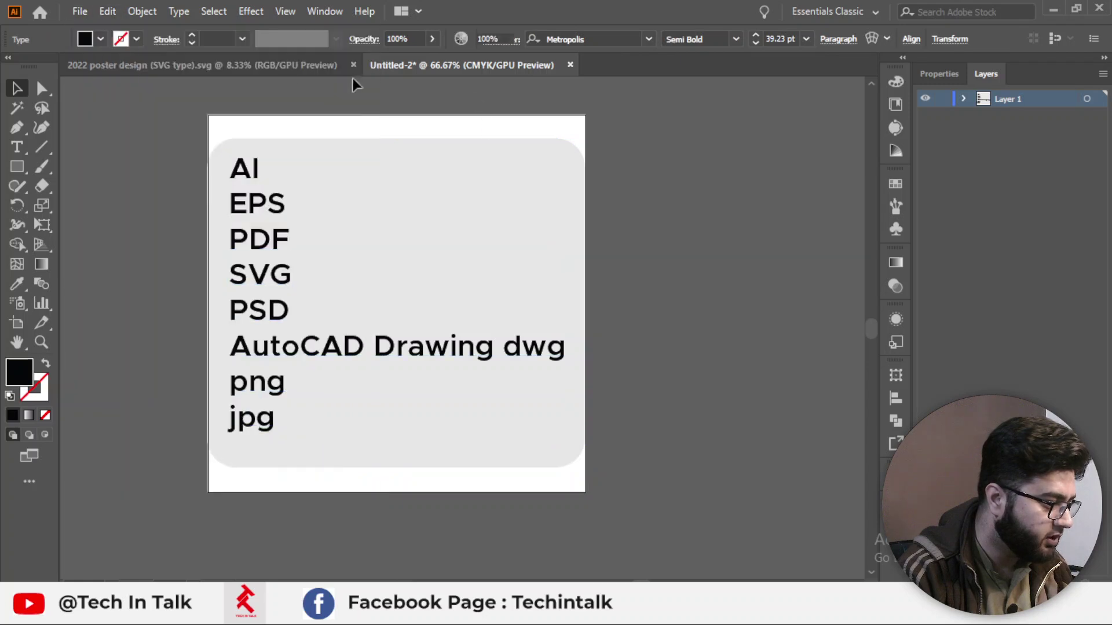
Start an Export As of the 2022 poster design and choose PNG (*.PNG) as the file format.
{"action": "left_click", "coordinate": [252, 65]}
{"action": "left_click", "coordinate": [80, 11]}
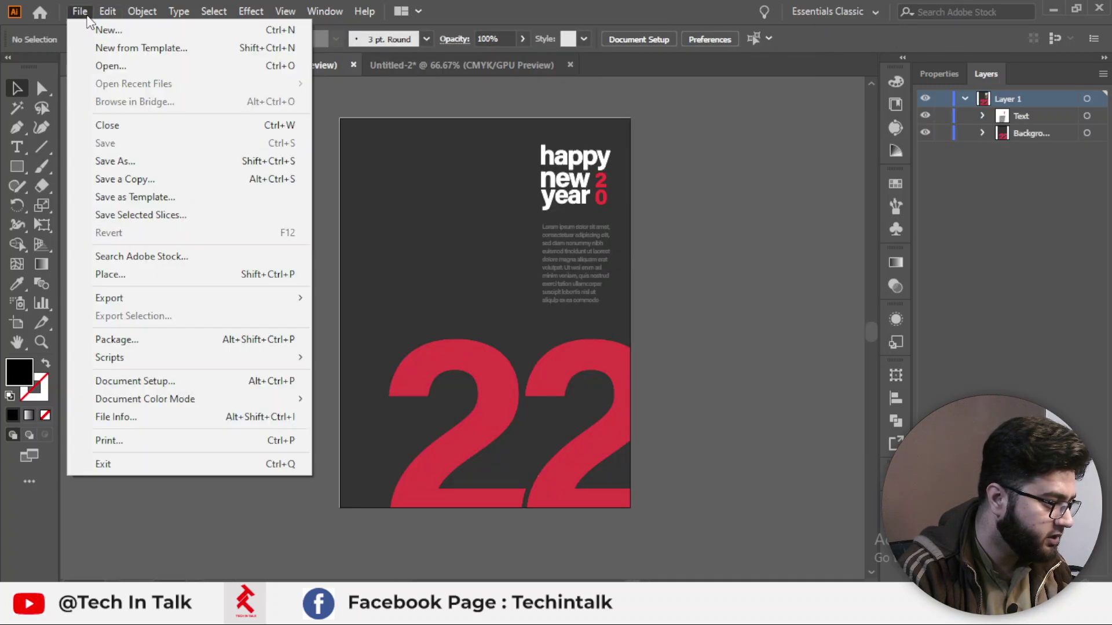
{"action": "mouse_move", "coordinate": [124, 299]}
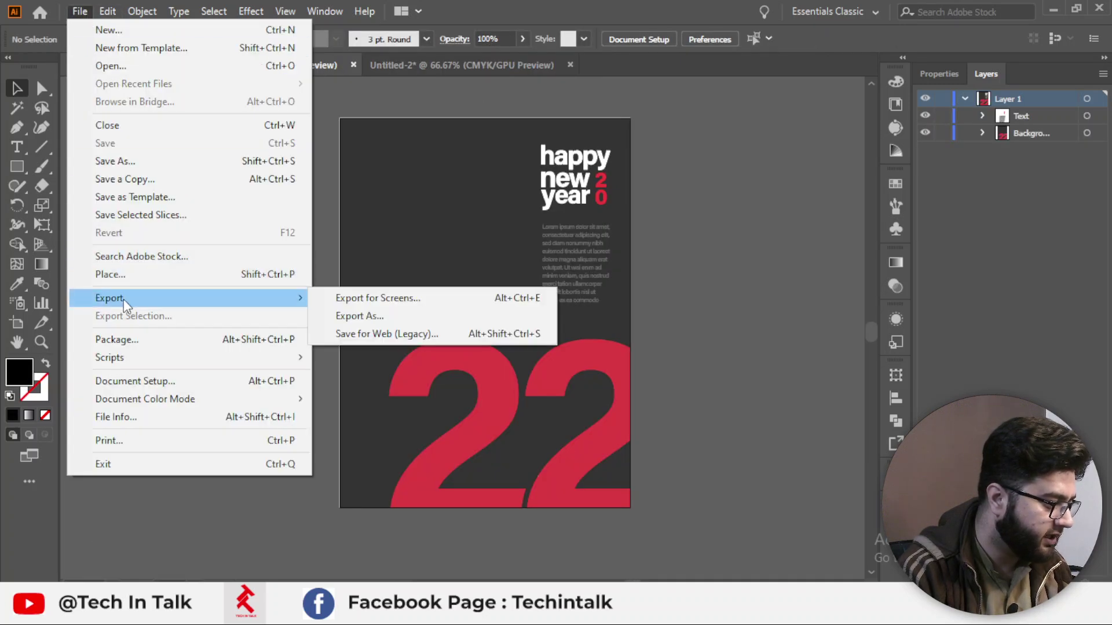
{"action": "left_click", "coordinate": [426, 314]}
{"action": "left_click", "coordinate": [419, 380]}
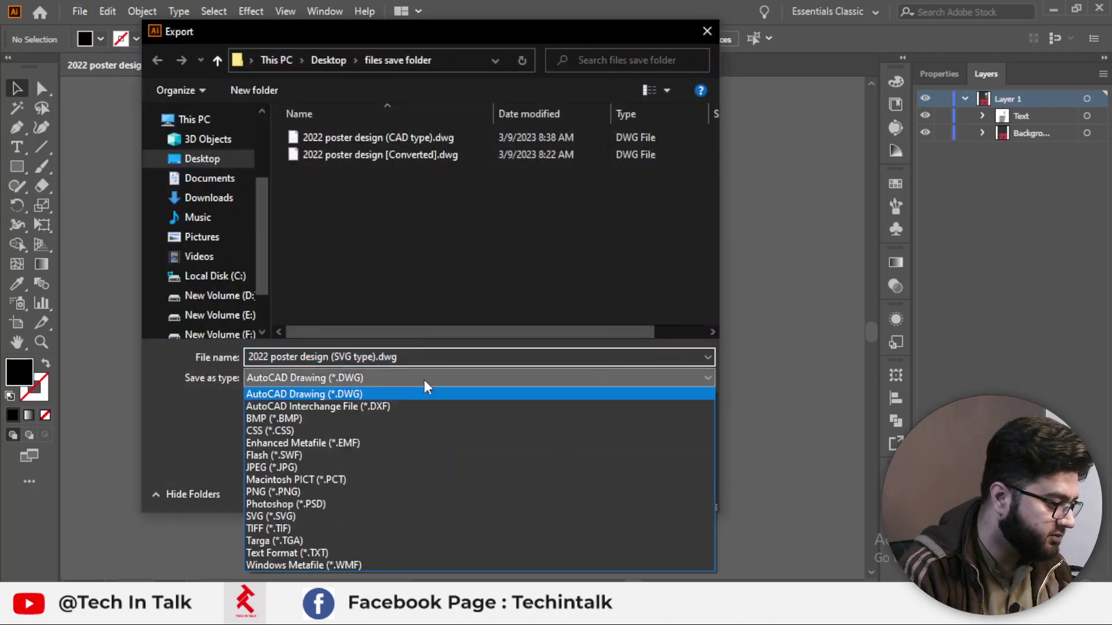
{"action": "left_click", "coordinate": [332, 484]}
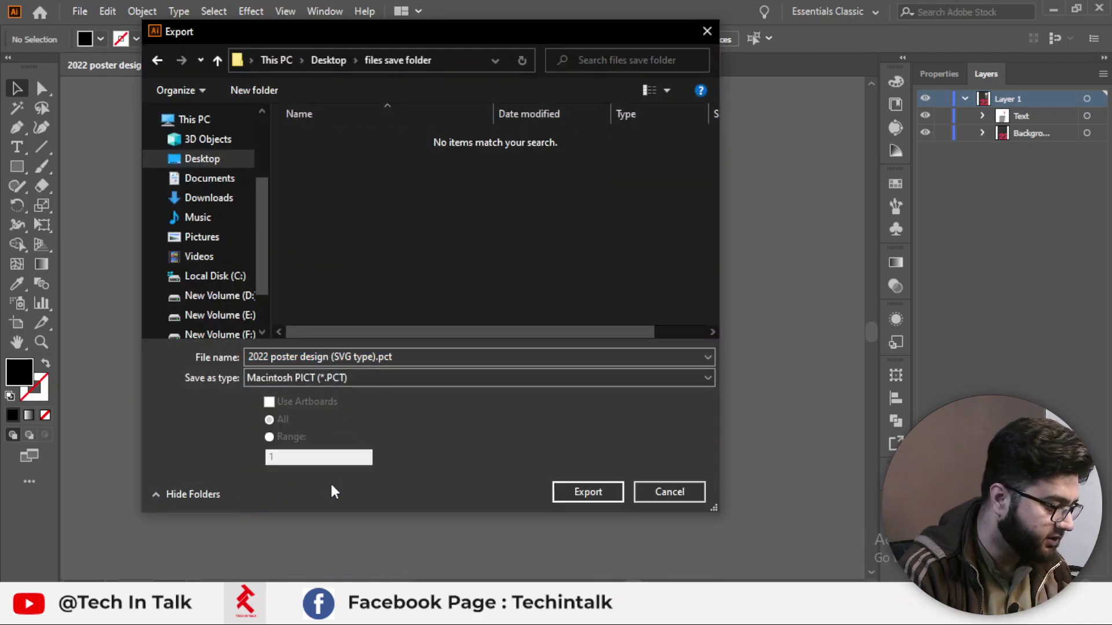
{"action": "left_click", "coordinate": [363, 380]}
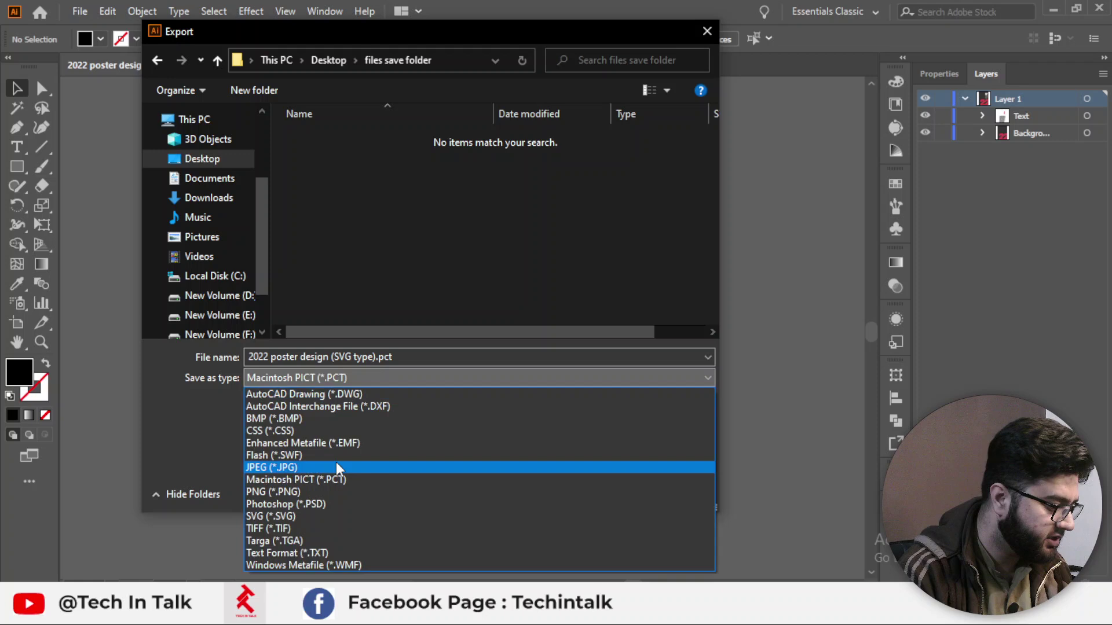
{"action": "left_click", "coordinate": [313, 491]}
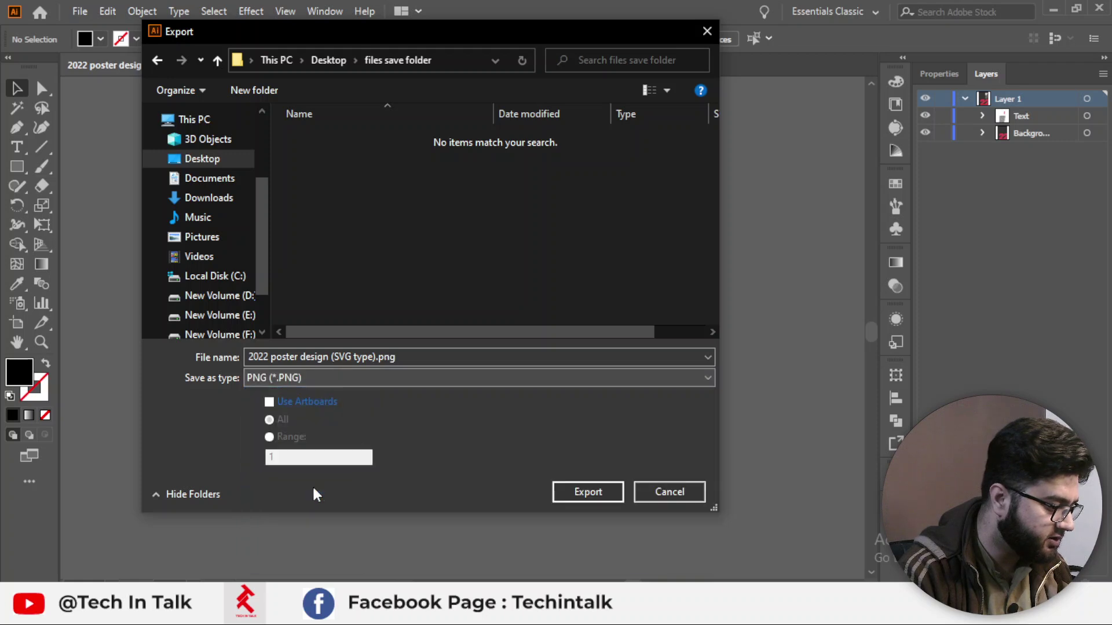
Name the file "2022 poster design (PNG type).png" and proceed with its export.
{"action": "left_click", "coordinate": [349, 355]}
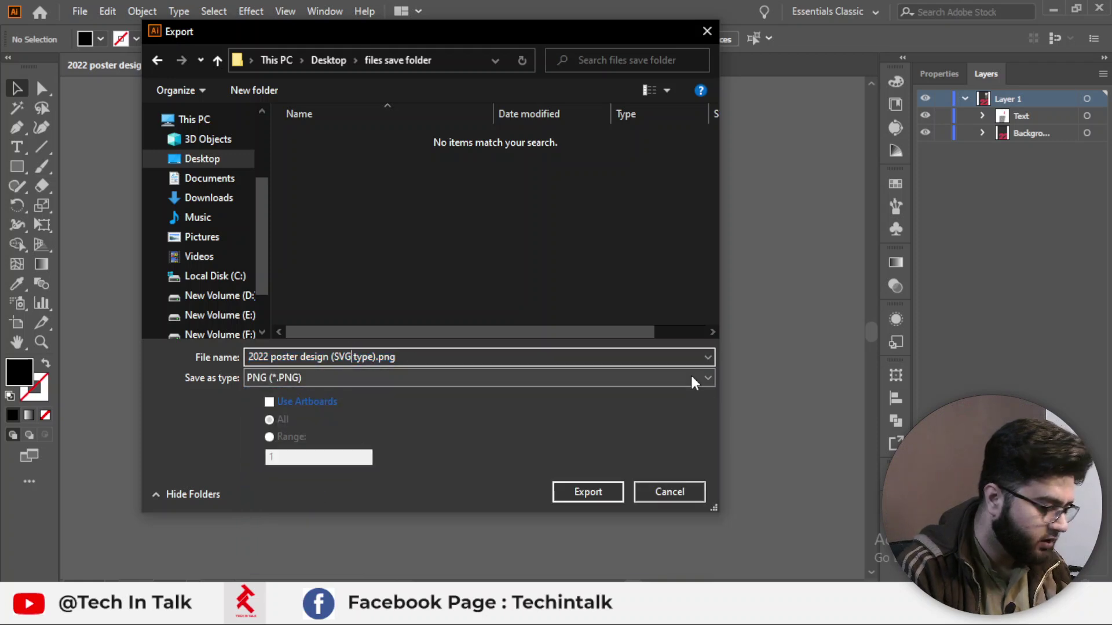
{"action": "key", "text": "BackSpace"}
{"action": "key", "text": "BackSpace"}
{"action": "key", "text": "BackSpace"}
{"action": "type", "text": "PNG"}
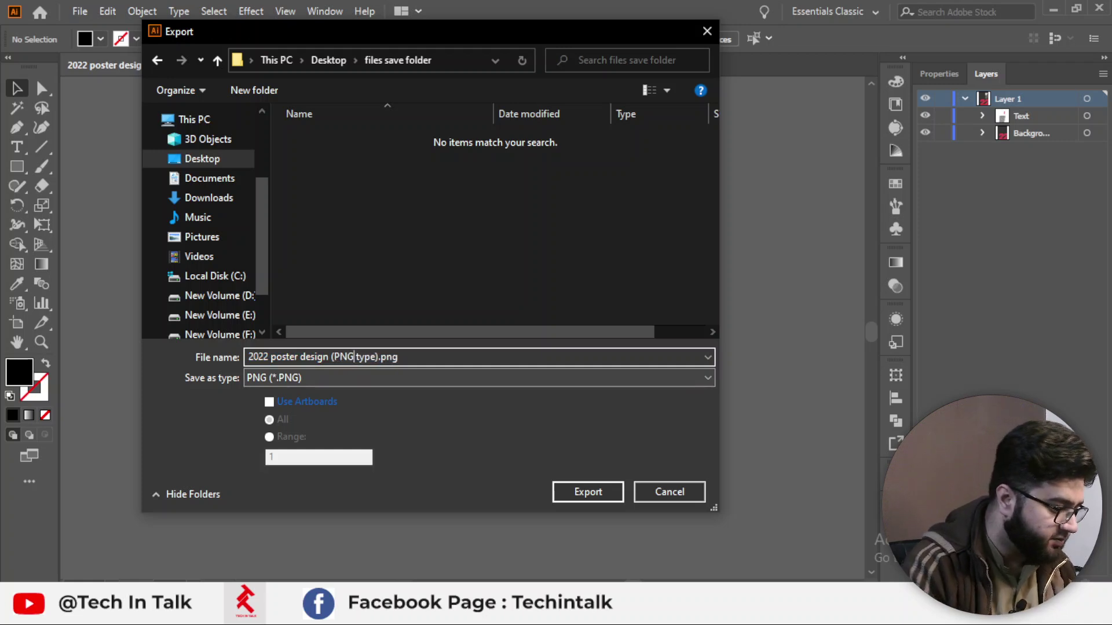
{"action": "left_click", "coordinate": [577, 493]}
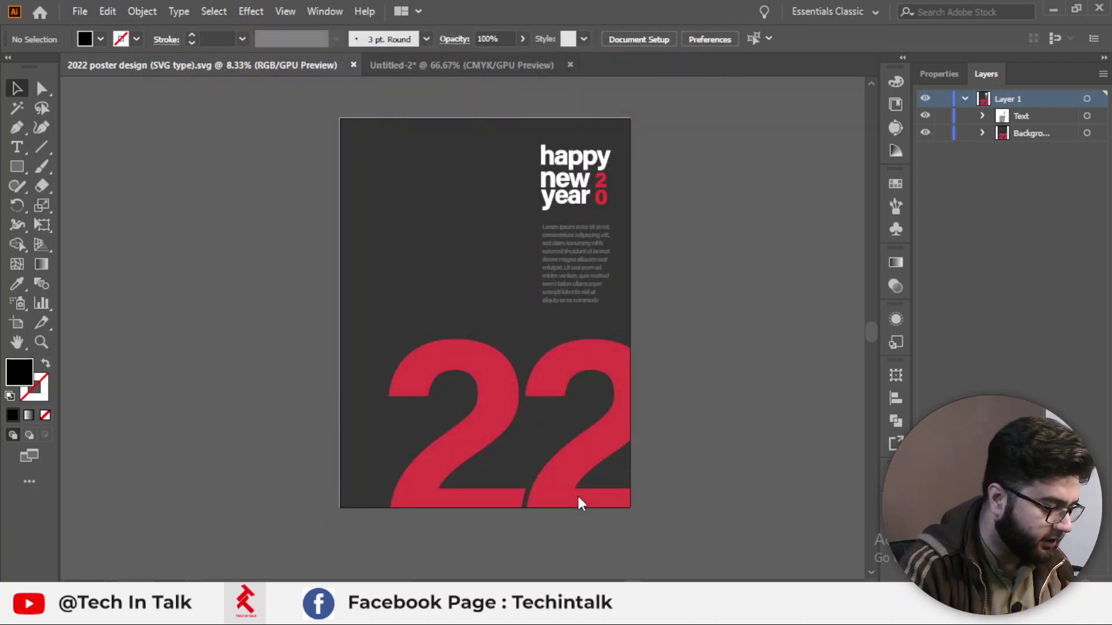
Export the PNG at High (300 ppi) with Type Optimized (Hinted) anti-aliasing and a Transparent background, reviewing the alternative choices for each option.
{"action": "left_click_drag", "start_coordinate": [233, 12], "coordinate": [641, 84]}
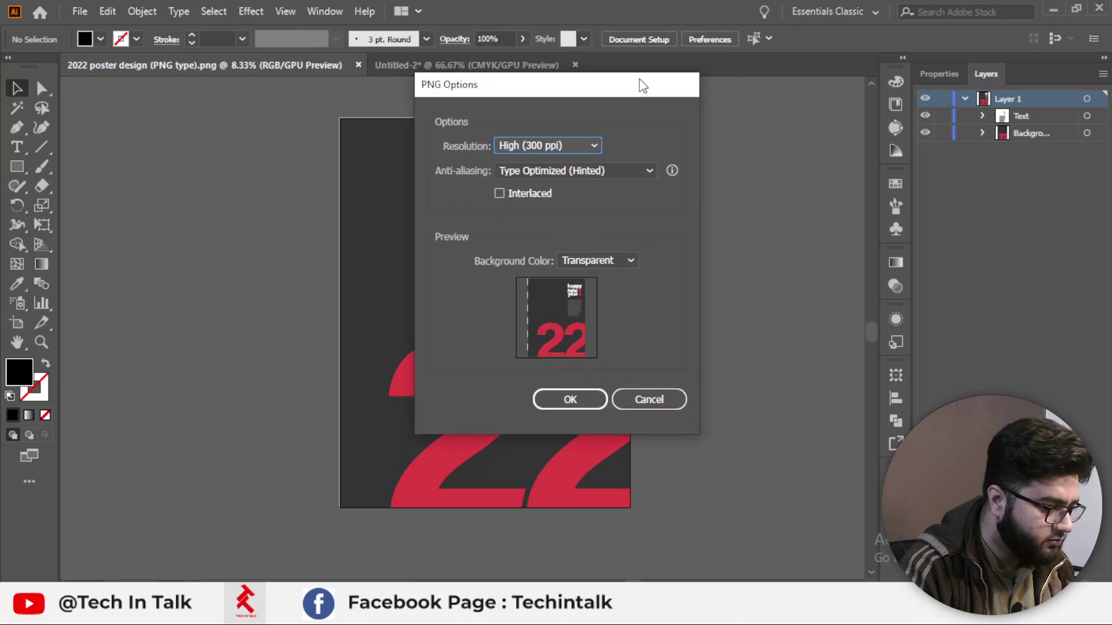
{"action": "left_click", "coordinate": [568, 148]}
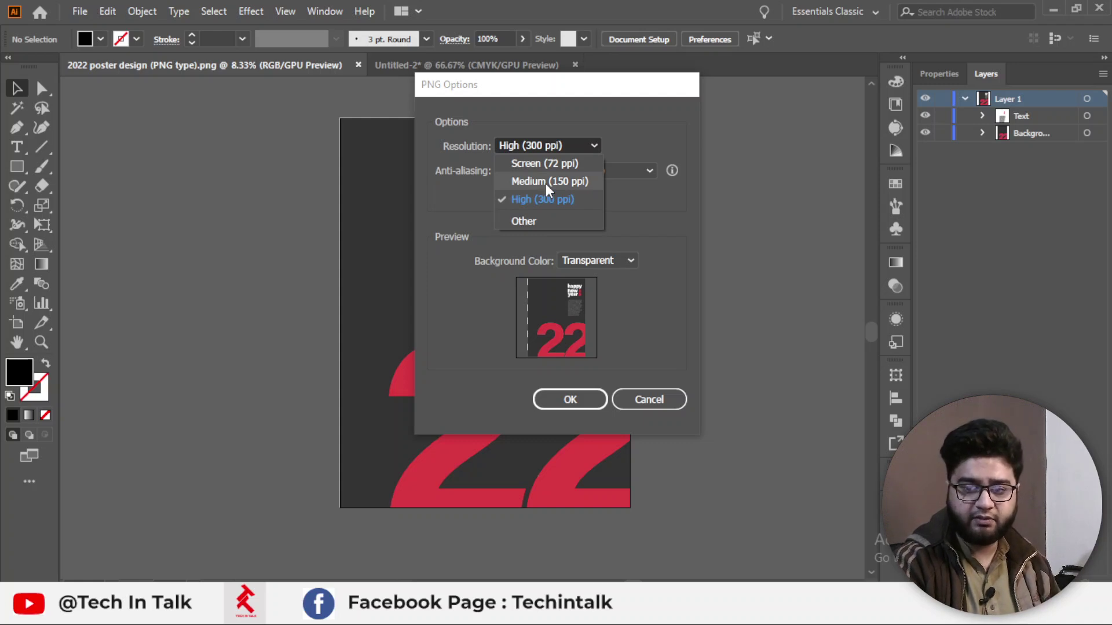
{"action": "left_click", "coordinate": [648, 212]}
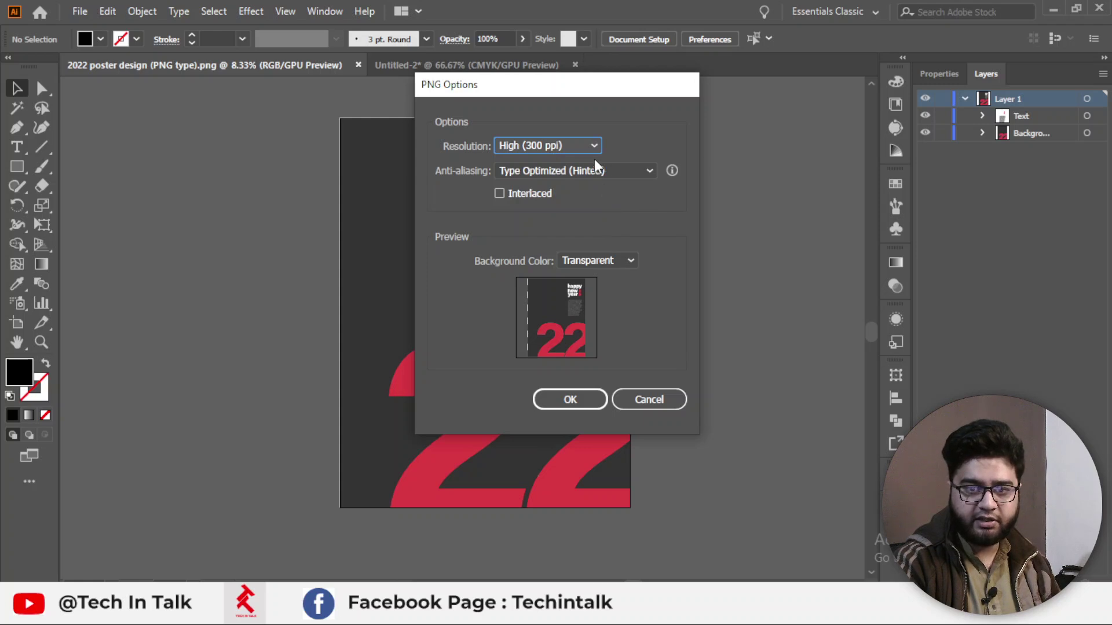
{"action": "left_click", "coordinate": [573, 169]}
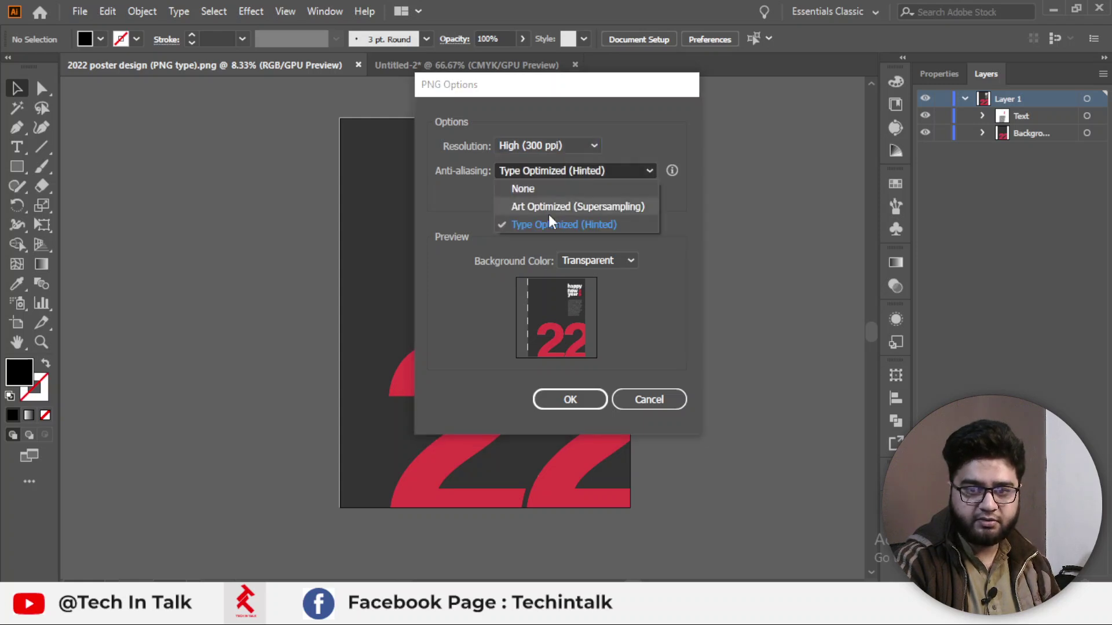
{"action": "left_click", "coordinate": [534, 230]}
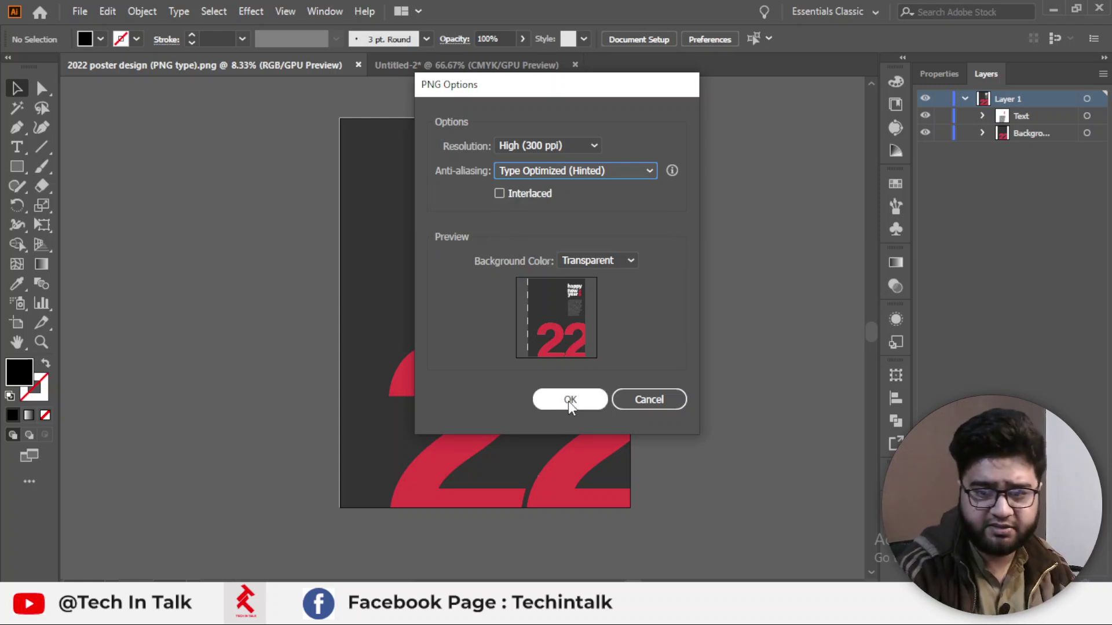
{"action": "left_click", "coordinate": [619, 272]}
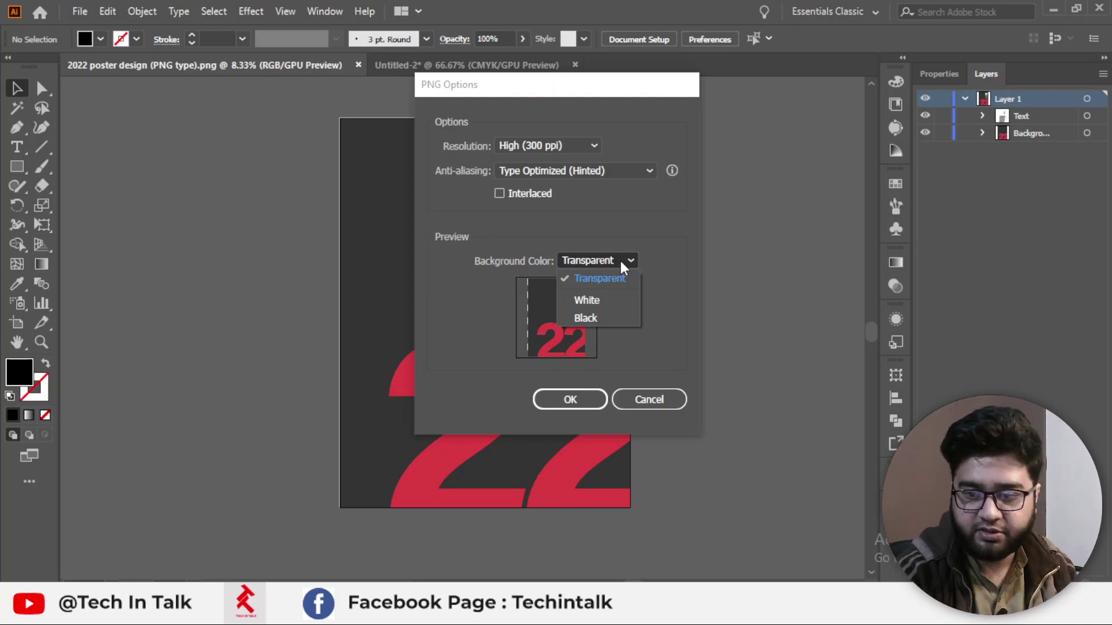
{"action": "left_click", "coordinate": [613, 266]}
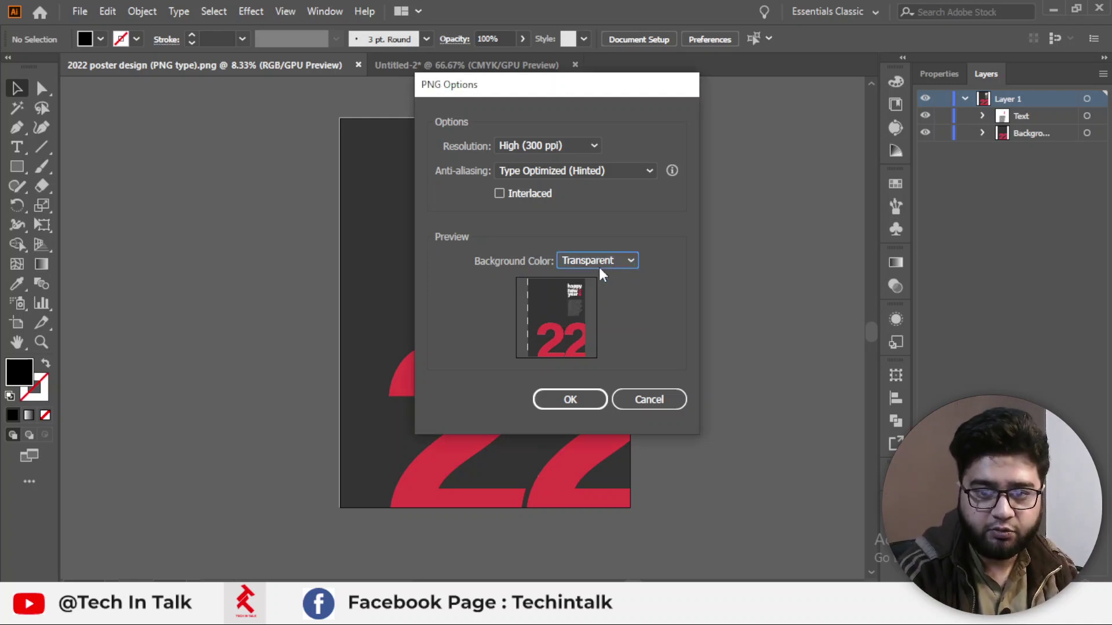
{"action": "left_click", "coordinate": [599, 265]}
{"action": "left_click", "coordinate": [598, 284]}
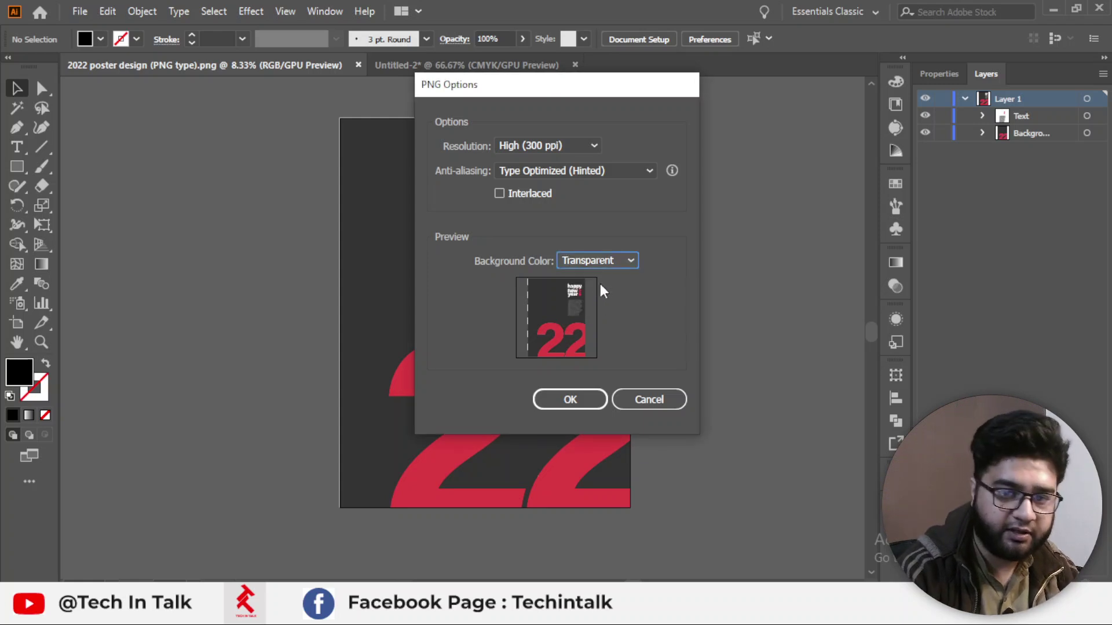
{"action": "left_click", "coordinate": [574, 397]}
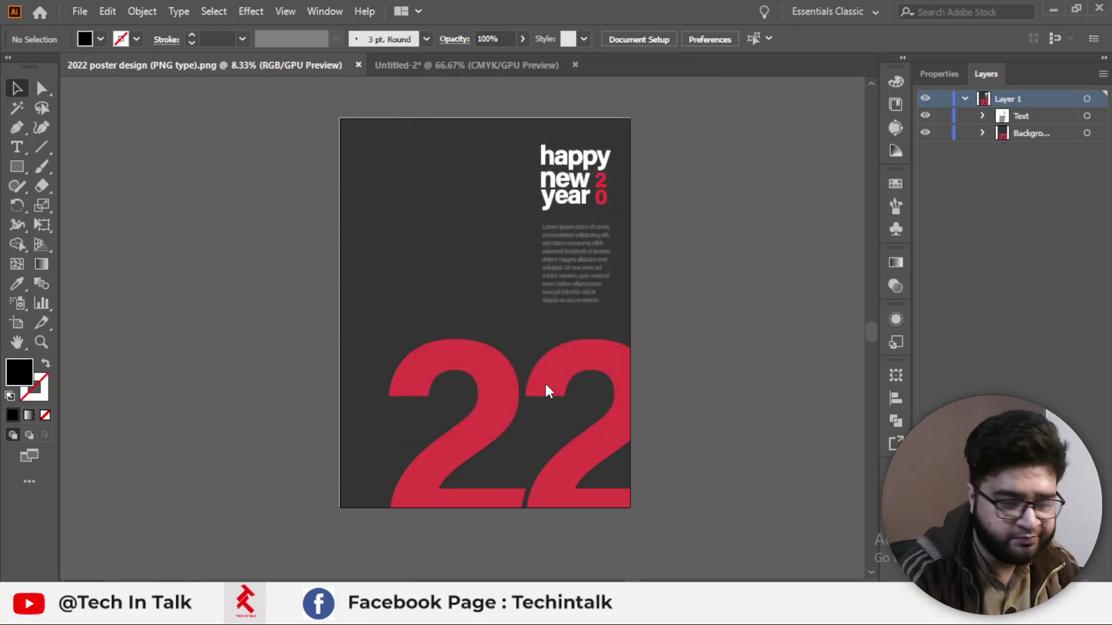
Switch to File Explorer, open "2022 poster design (PNG type).png" from the files save folder to check it, and close the viewer.
{"action": "left_click", "coordinate": [301, 579]}
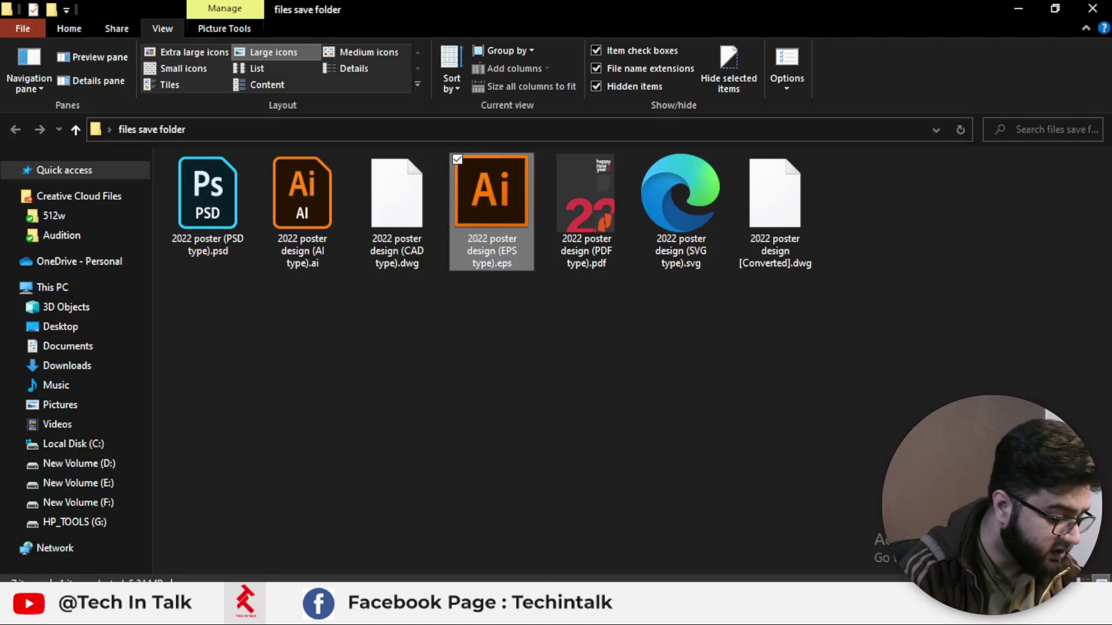
{"action": "double_click", "coordinate": [571, 209]}
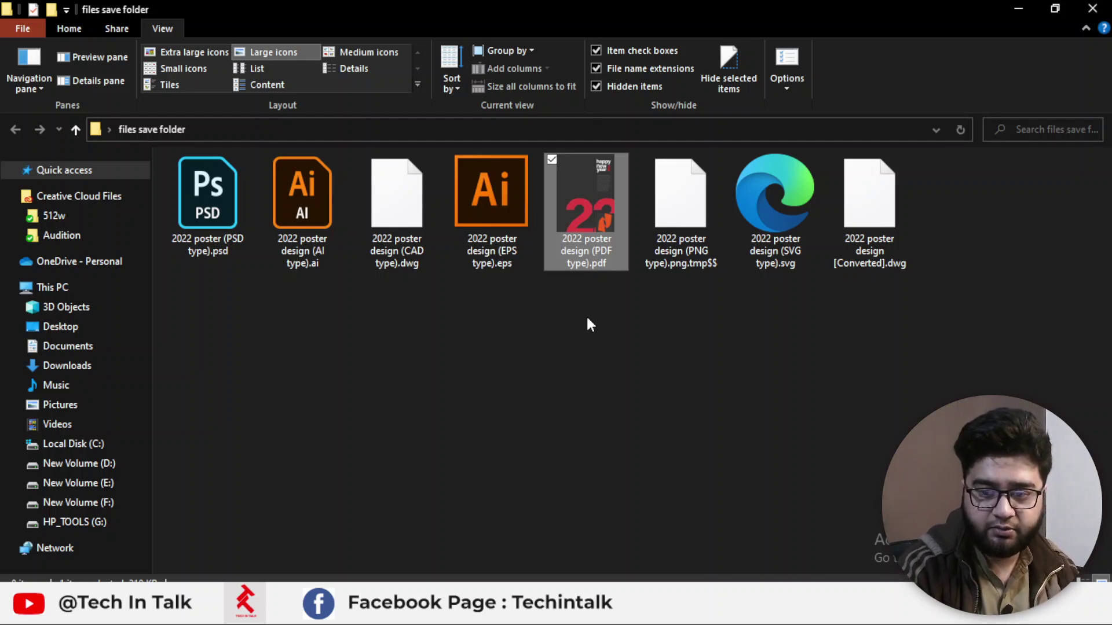
{"action": "left_click", "coordinate": [644, 241]}
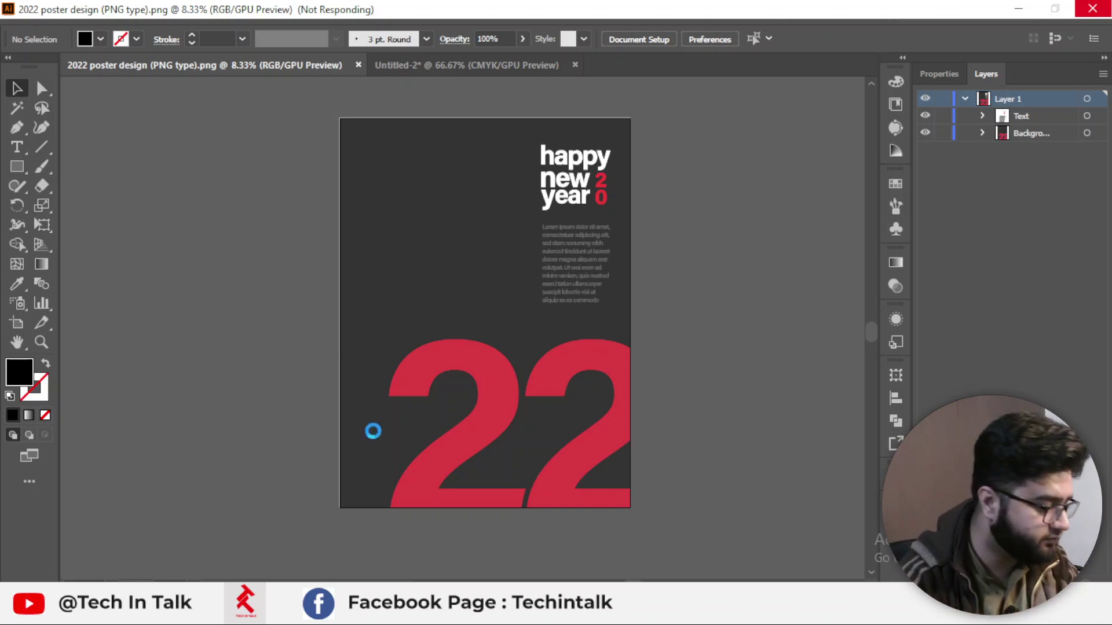
{"action": "key", "text": "alt+Tab"}
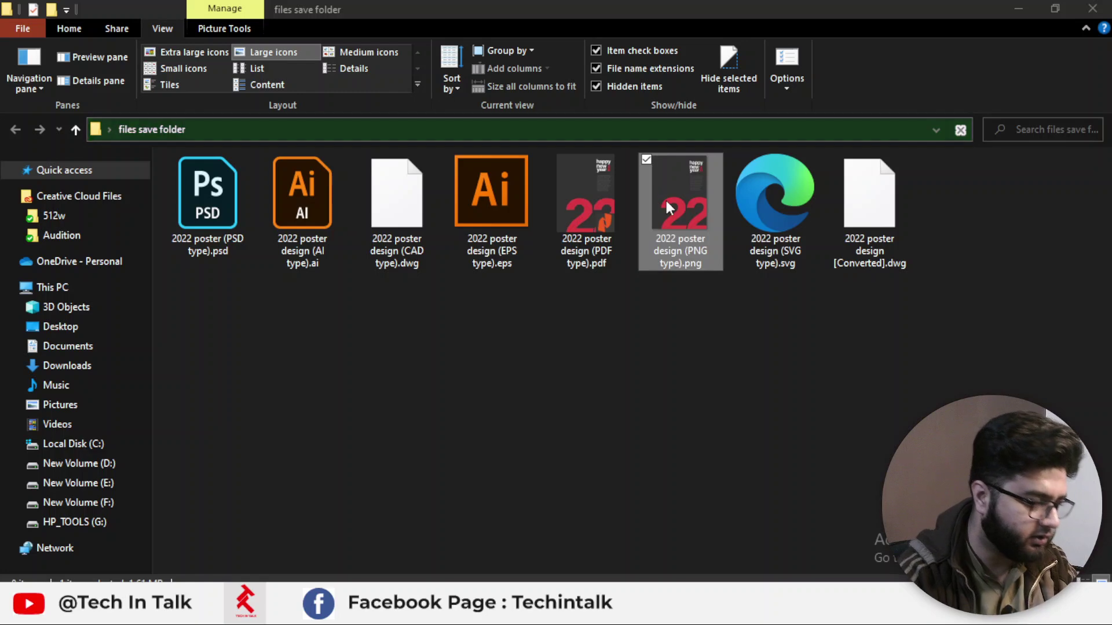
{"action": "double_click", "coordinate": [666, 203]}
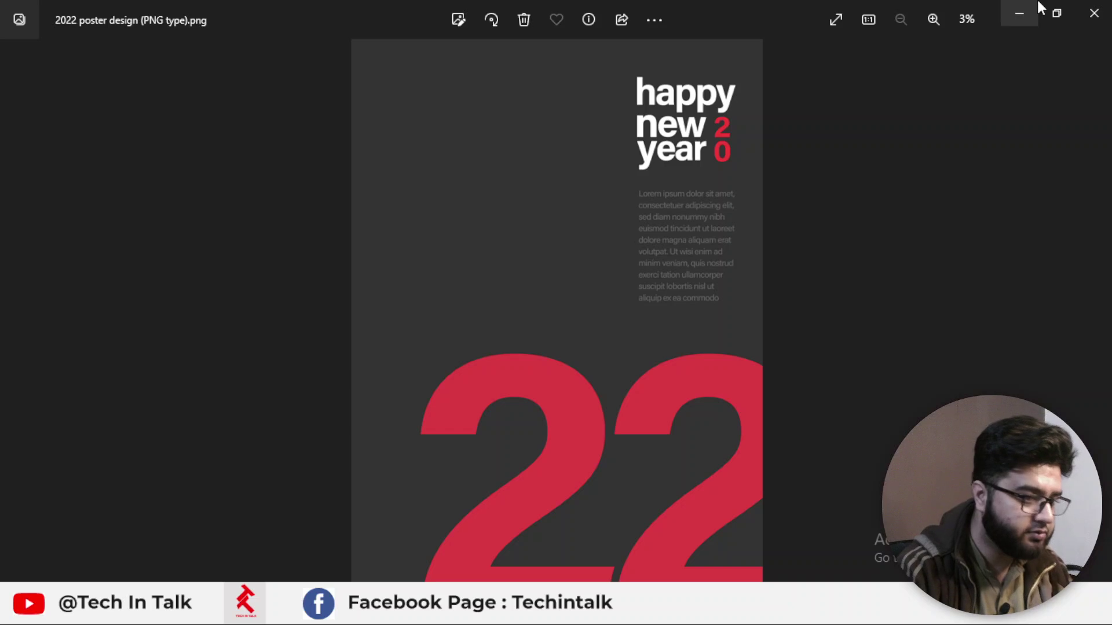
{"action": "left_click", "coordinate": [1094, 12]}
Return to Illustrator and start an Export As of the poster with JPEG (*.JPG) as the file format.
{"action": "key", "text": "alt+Tab"}
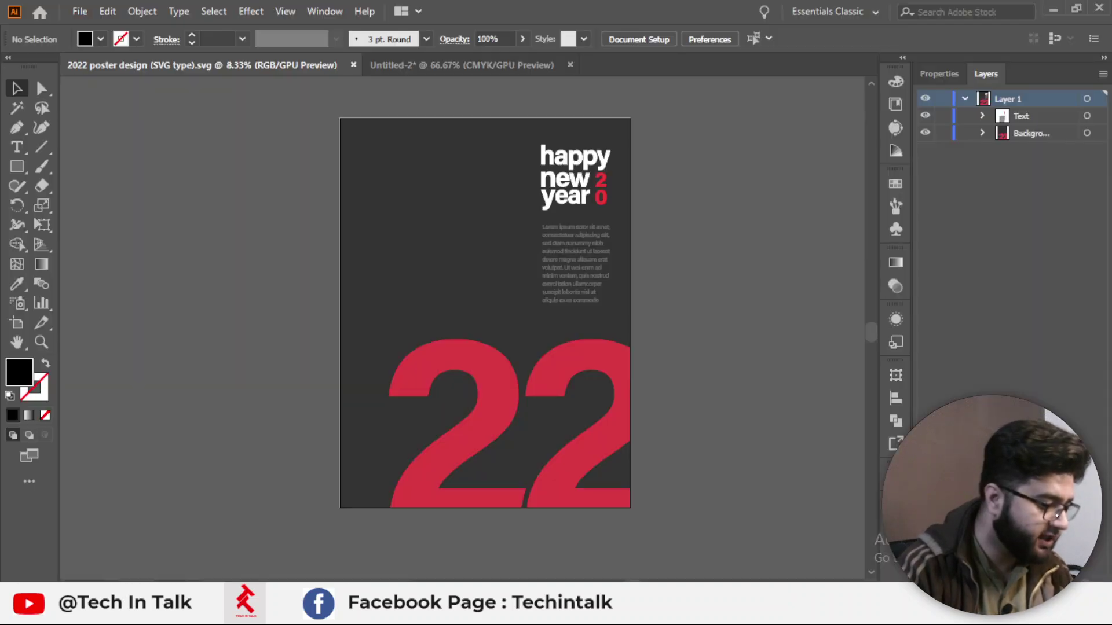
{"action": "left_click", "coordinate": [79, 11]}
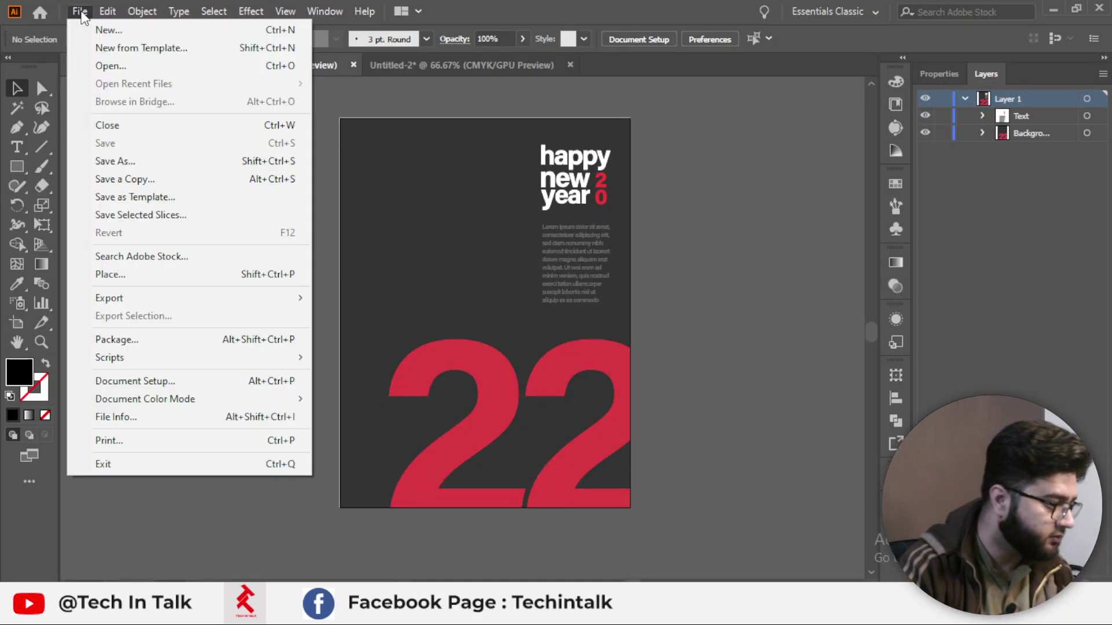
{"action": "mouse_move", "coordinate": [110, 296]}
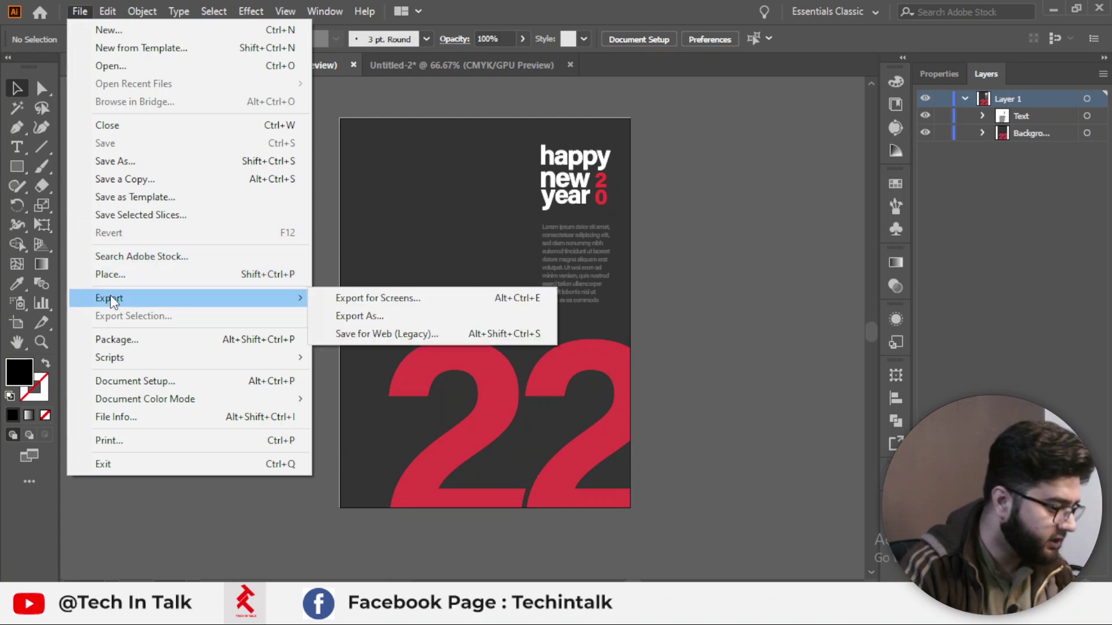
{"action": "left_click", "coordinate": [398, 319]}
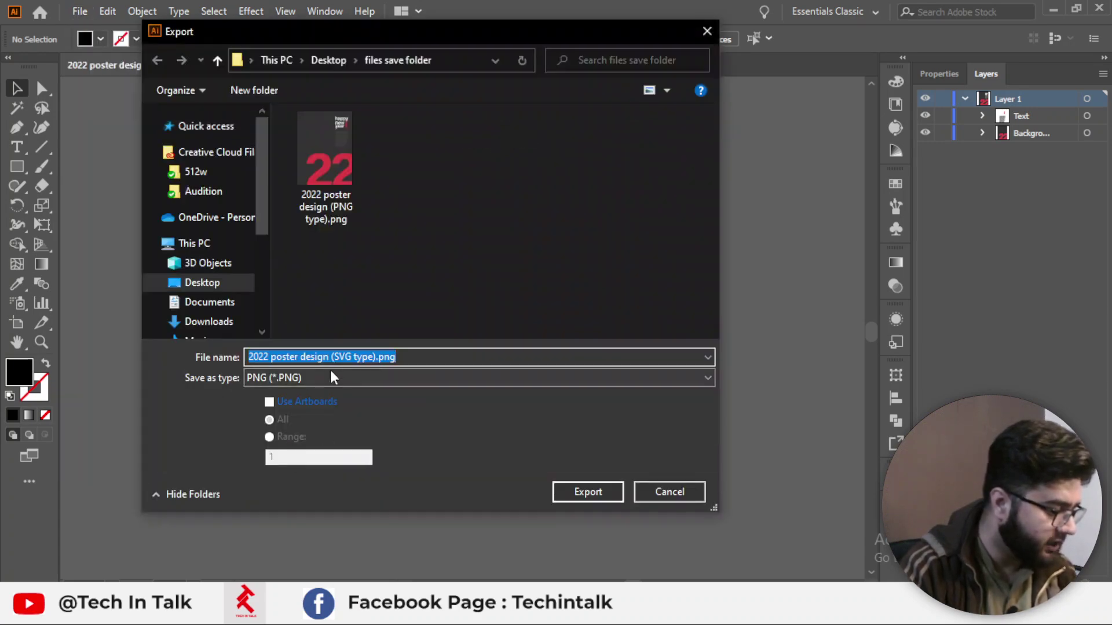
{"action": "left_click", "coordinate": [331, 377]}
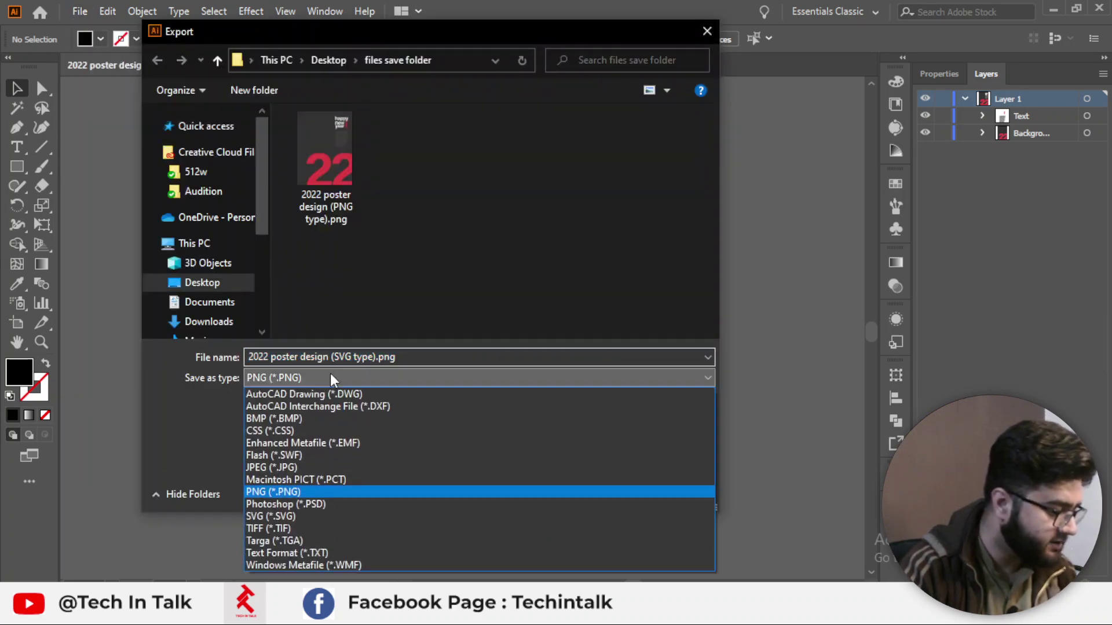
{"action": "left_click", "coordinate": [315, 466]}
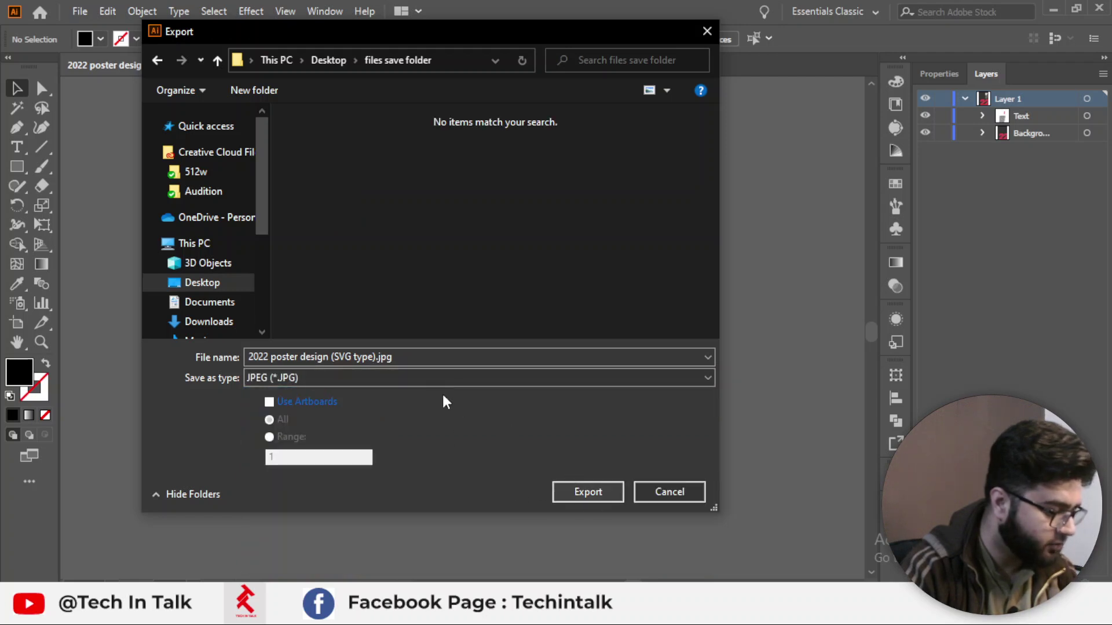
Name the file "2022 poster design (JPG type).jpg" and proceed with its export.
{"action": "left_click", "coordinate": [400, 357]}
{"action": "key", "text": "ctrl+a"}
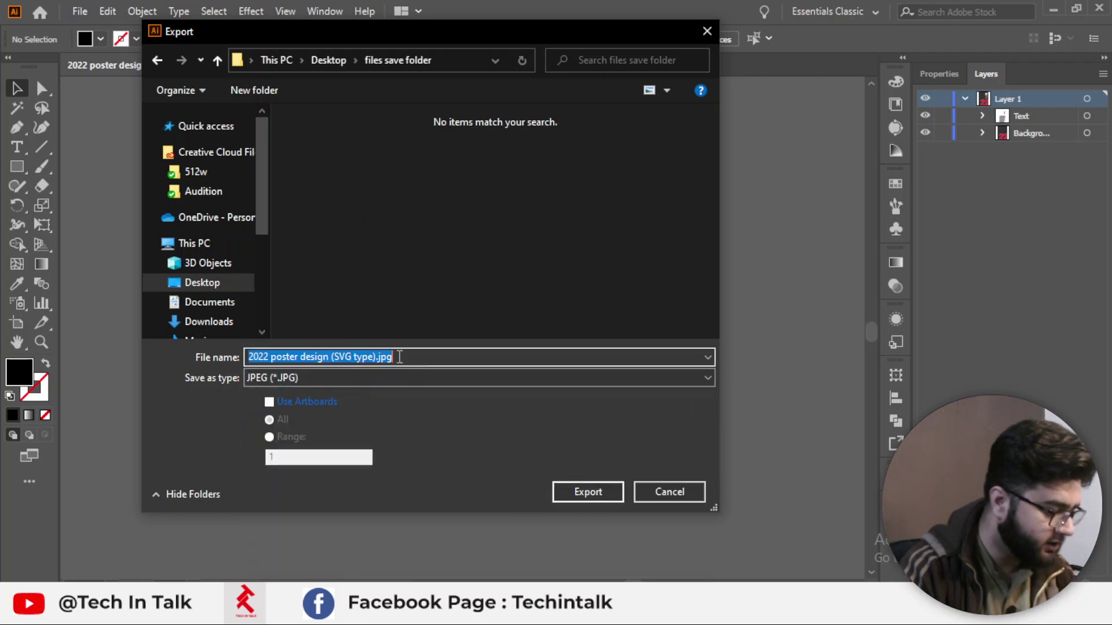
{"action": "left_click", "coordinate": [354, 357]}
{"action": "key", "text": "BackSpace"}
{"action": "key", "text": "BackSpace"}
{"action": "key", "text": "BackSpace"}
{"action": "key", "text": "BackSpace"}
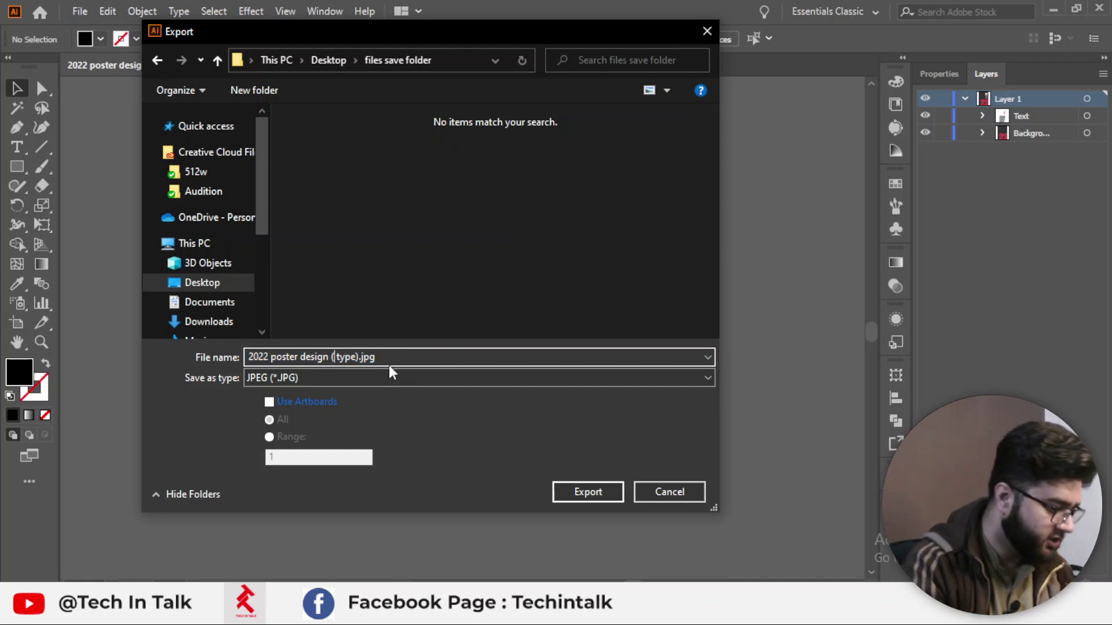
{"action": "type", "text": "JPG"}
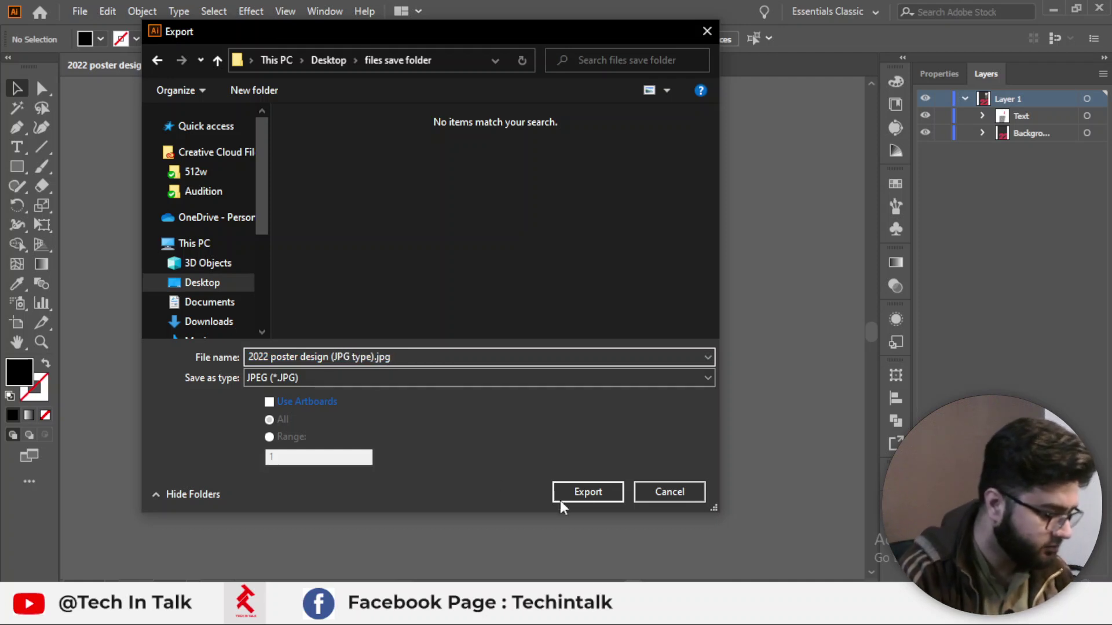
{"action": "left_click", "coordinate": [588, 491]}
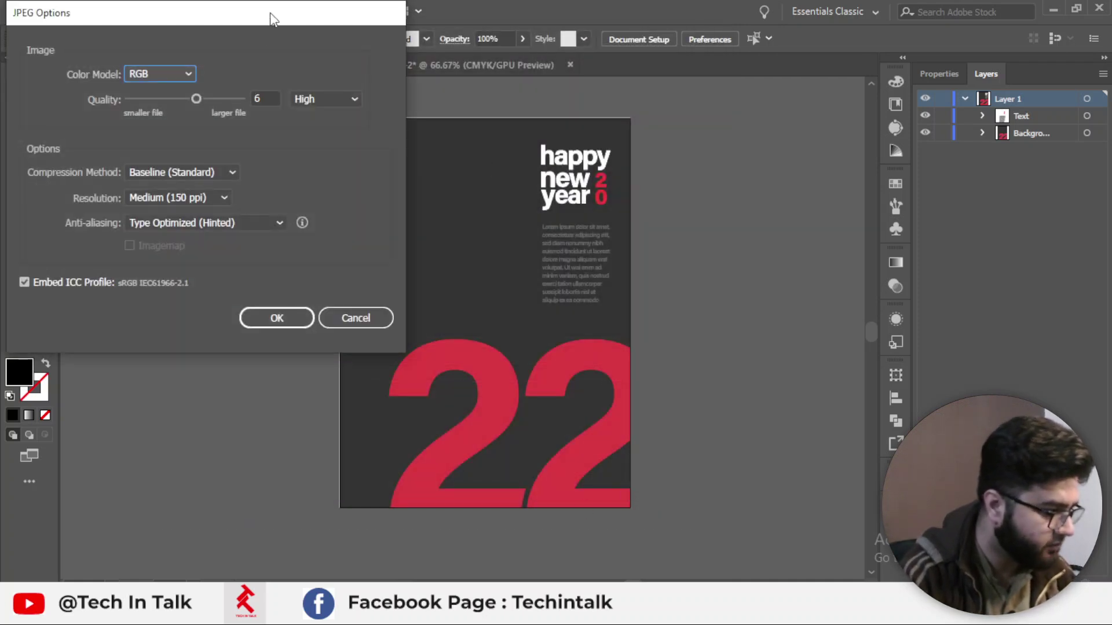
Export the JPEG as RGB, quality 6 (High), Baseline (Standard), Medium (150 ppi), Type Optimized (Hinted), reviewing the color model, compression and resolution choices.
{"action": "left_click_drag", "start_coordinate": [269, 12], "coordinate": [556, 84]}
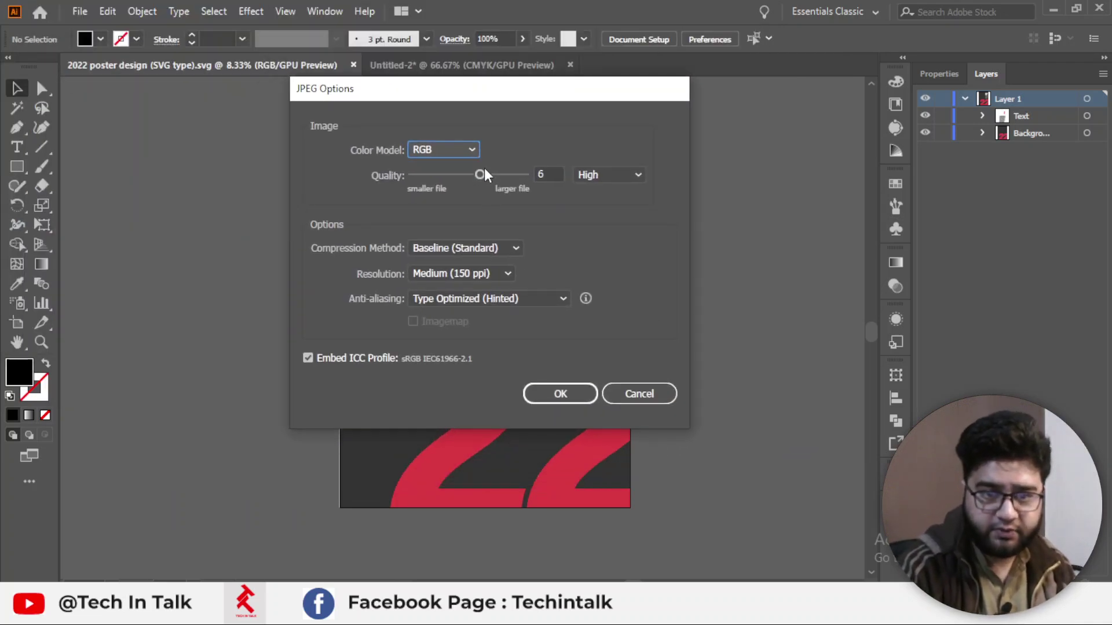
{"action": "left_click", "coordinate": [471, 149]}
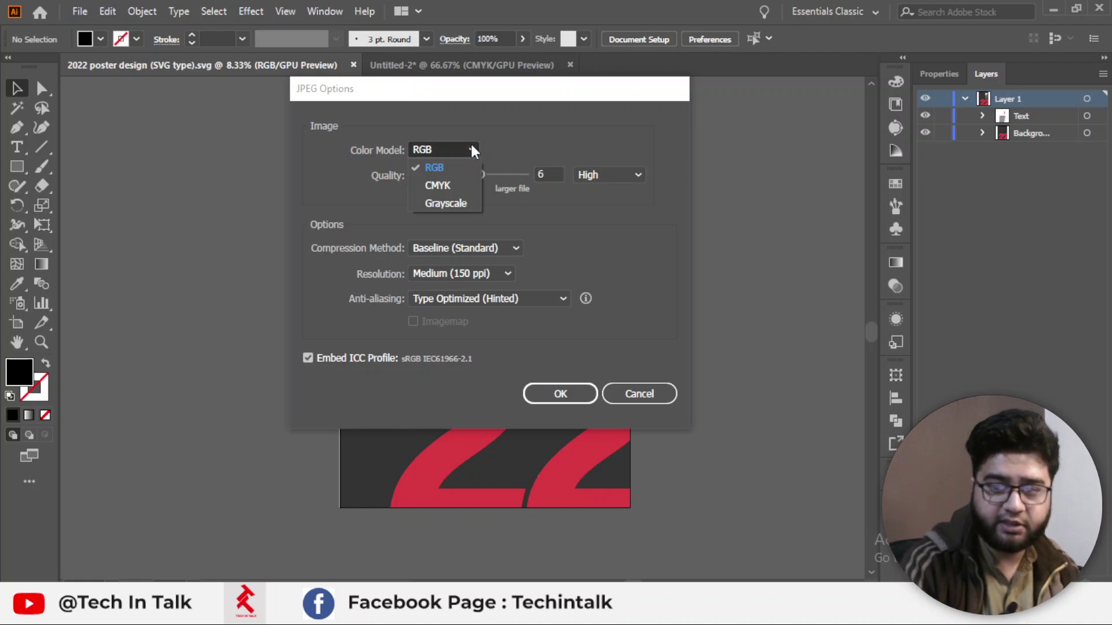
{"action": "left_click", "coordinate": [438, 152]}
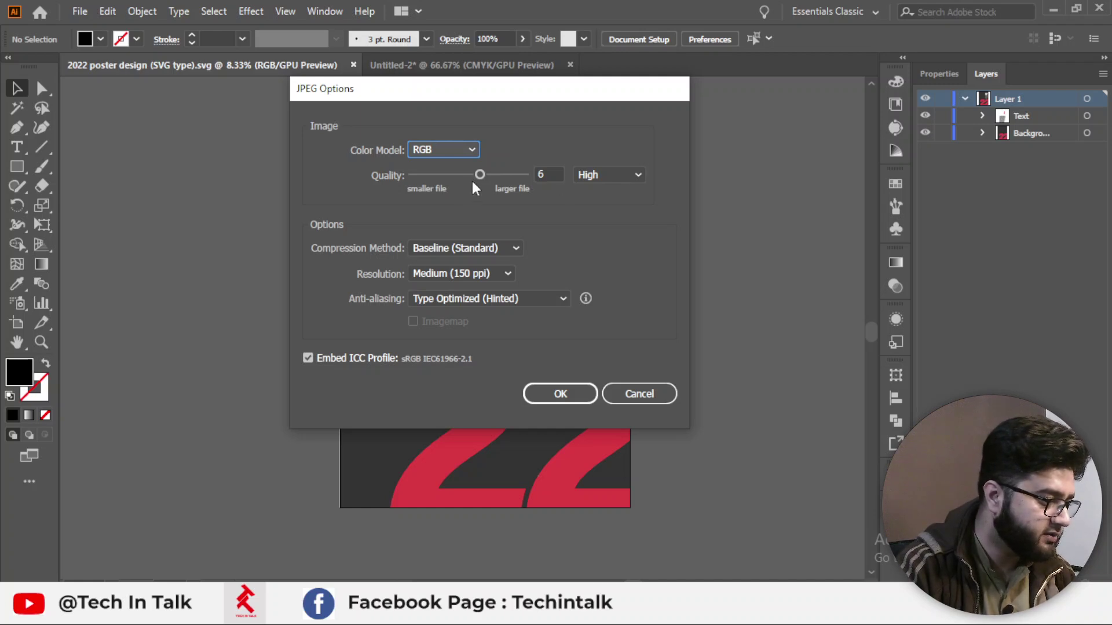
{"action": "left_click_drag", "start_coordinate": [472, 181], "coordinate": [474, 181]}
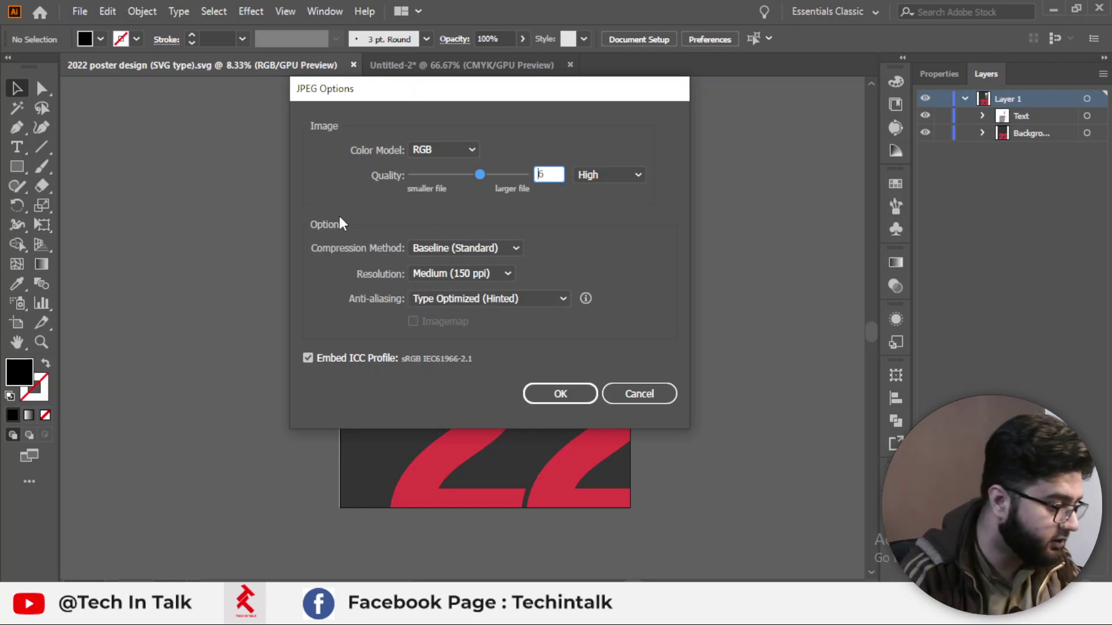
{"action": "left_click", "coordinate": [509, 254]}
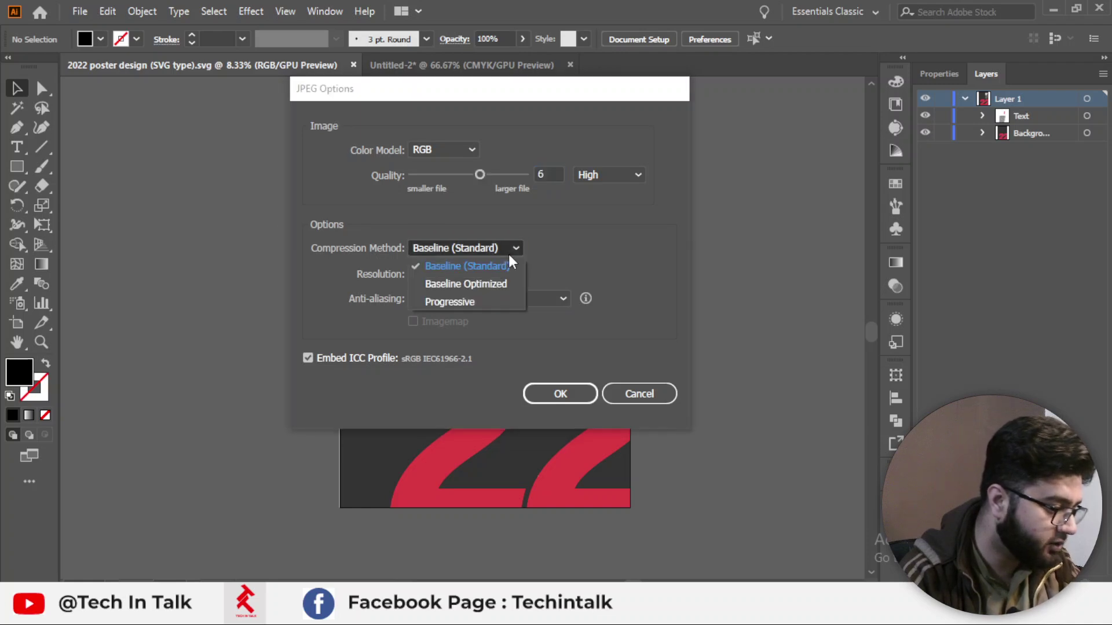
{"action": "left_click", "coordinate": [508, 255]}
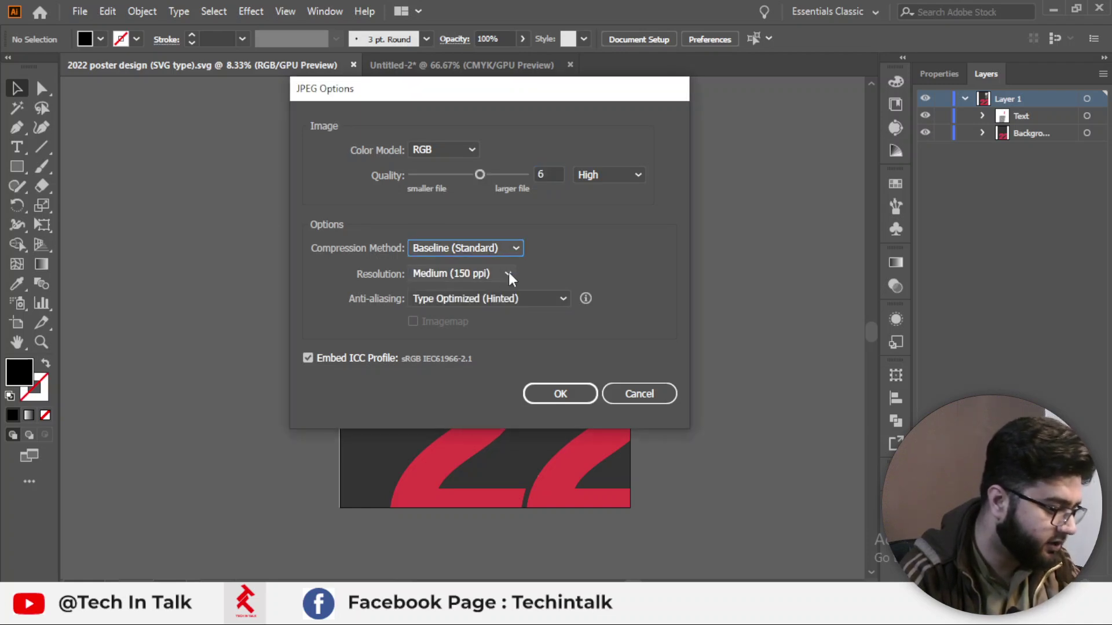
{"action": "left_click", "coordinate": [496, 274]}
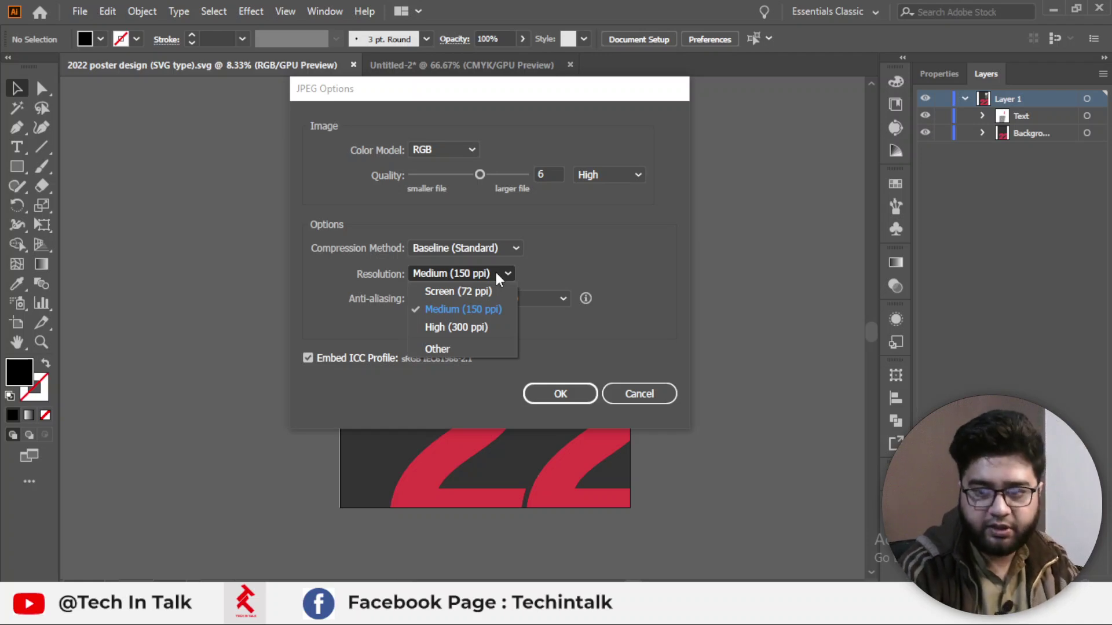
{"action": "left_click", "coordinate": [495, 271]}
{"action": "left_click", "coordinate": [495, 271]}
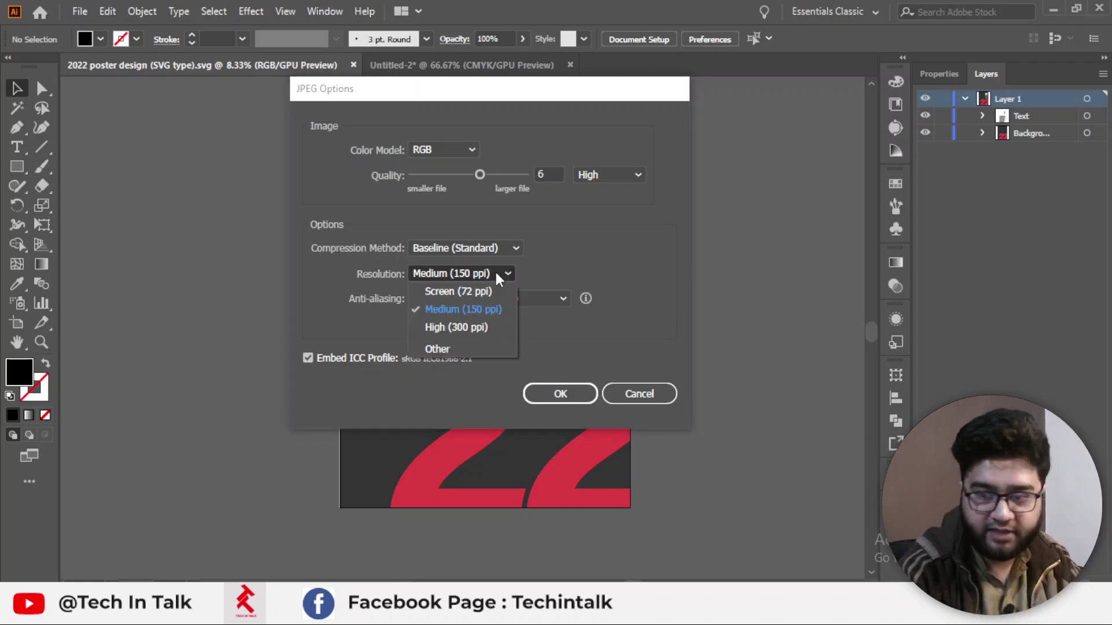
{"action": "left_click", "coordinate": [495, 271]}
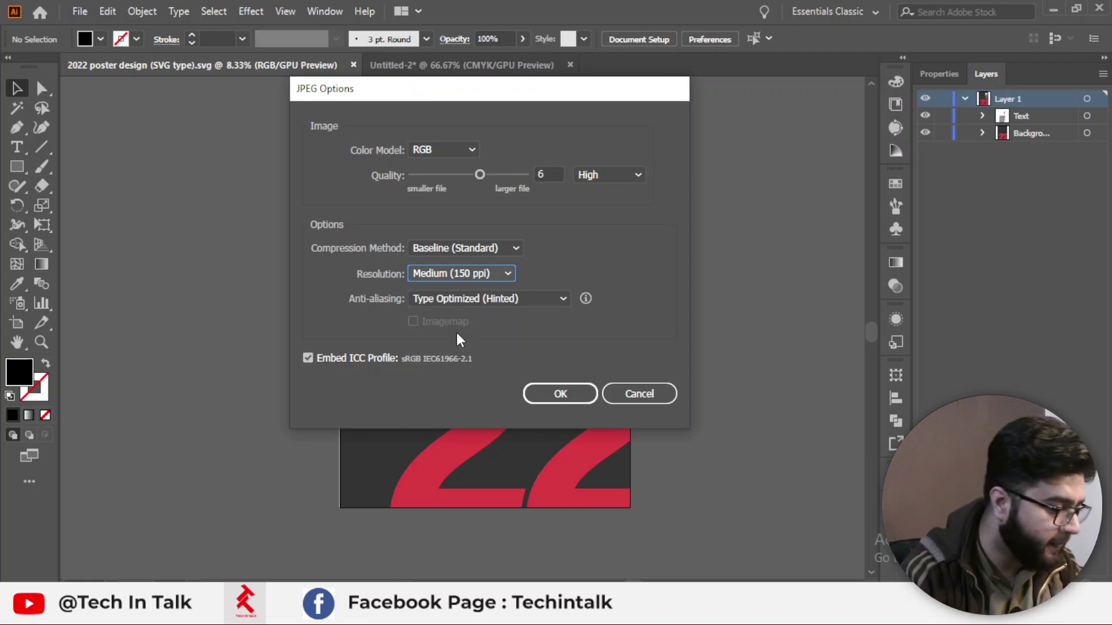
{"action": "left_click", "coordinate": [485, 302]}
{"action": "left_click", "coordinate": [484, 300]}
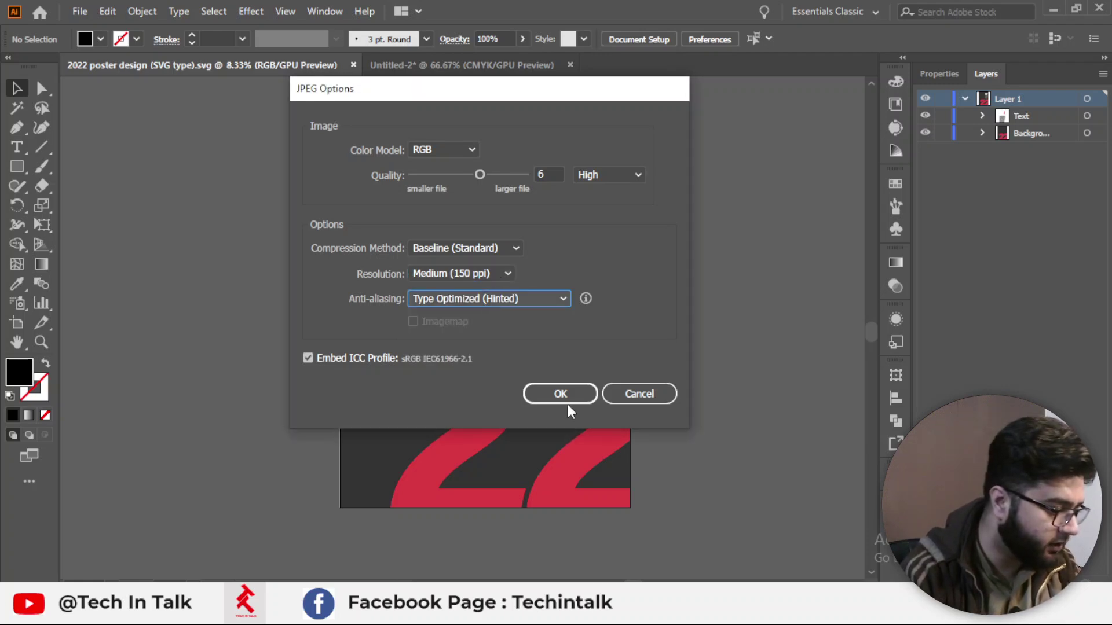
{"action": "left_click", "coordinate": [566, 402]}
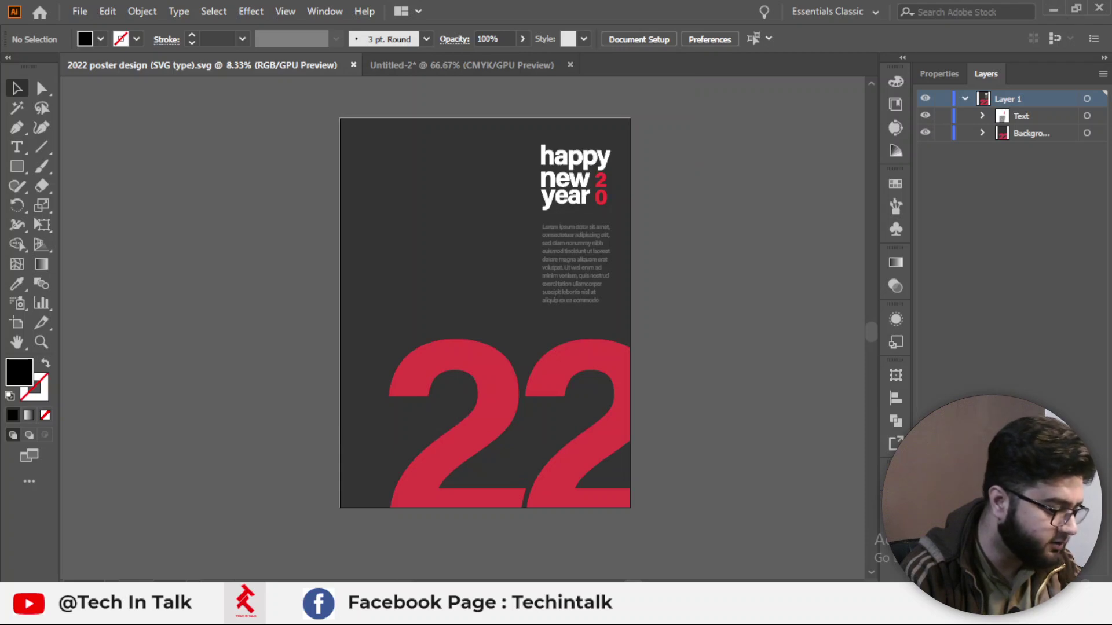
Switch to File Explorer, open "2022 poster design (JPG type).jpg" to check it, and close the viewer.
{"action": "key", "text": "alt+Tab"}
{"action": "left_click", "coordinate": [407, 186]}
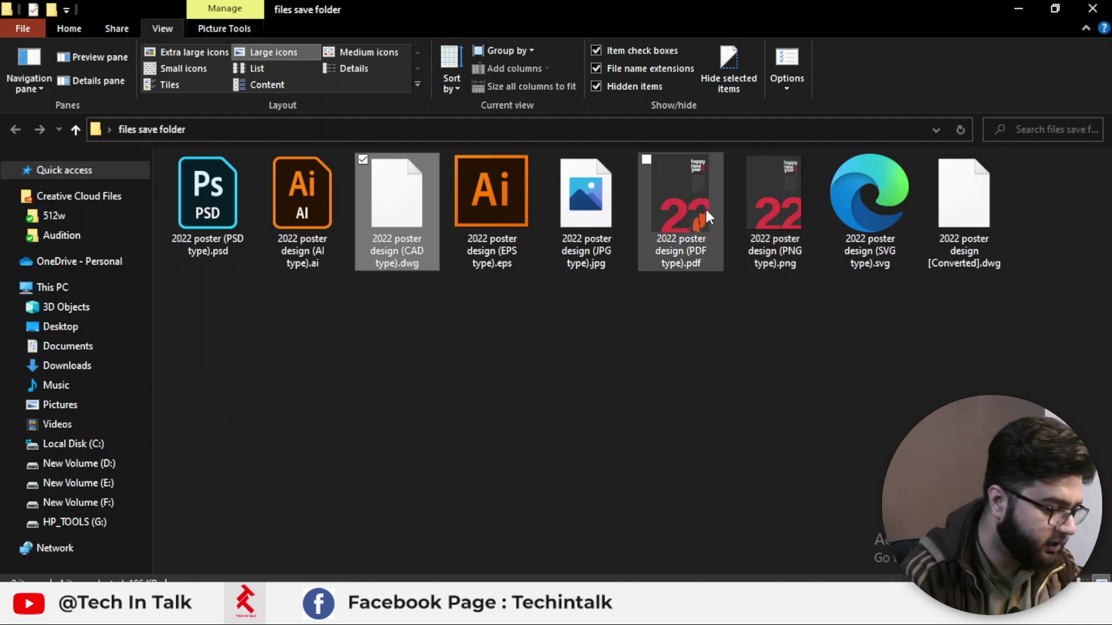
{"action": "left_click", "coordinate": [562, 212]}
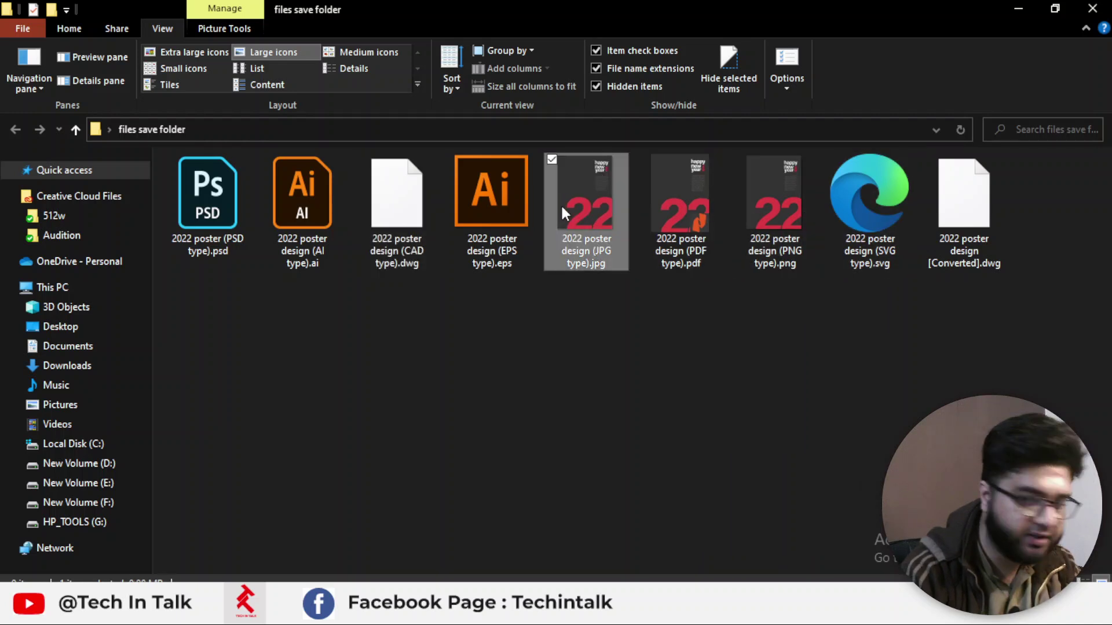
{"action": "double_click", "coordinate": [562, 213]}
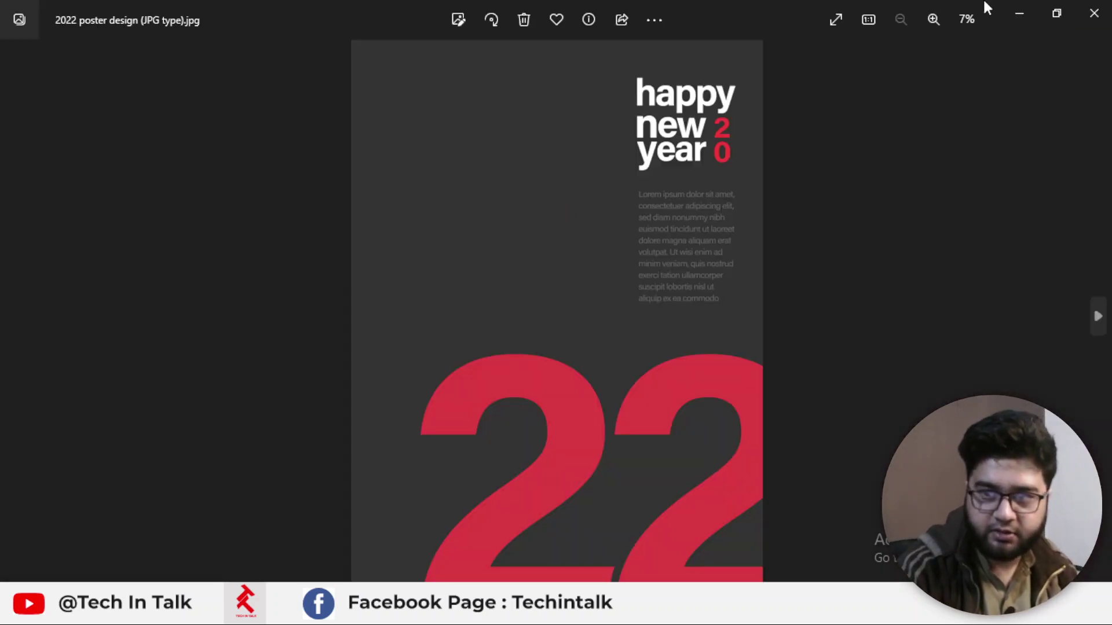
{"action": "left_click", "coordinate": [1094, 12]}
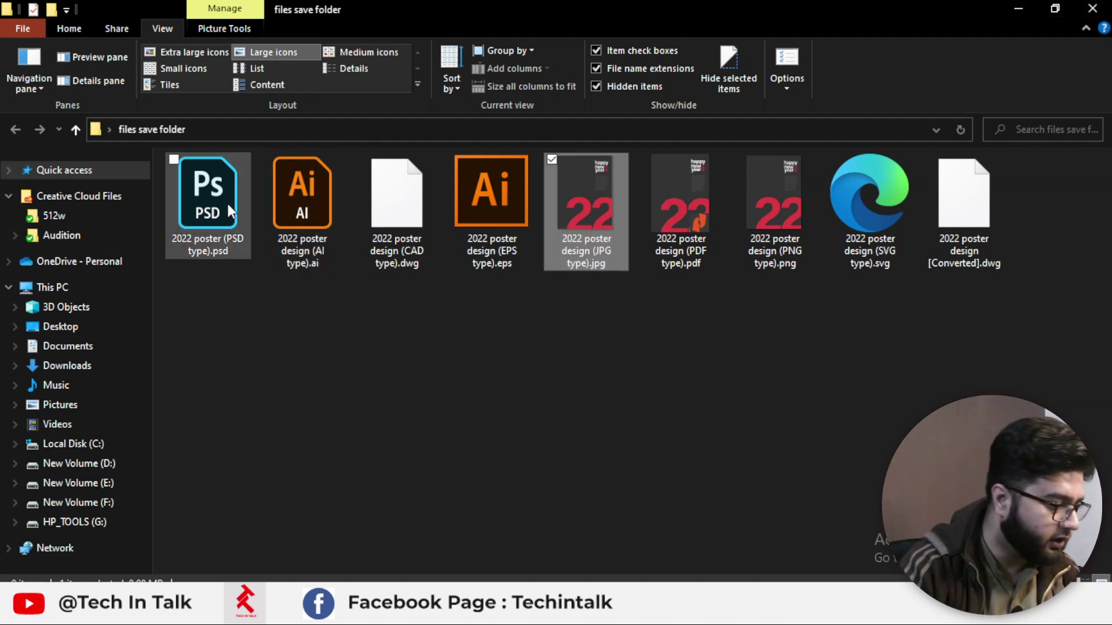
Select the saved poster files in the files save folder to review the set of formats, leaving out the [Converted].dwg copy.
{"action": "left_click_drag", "start_coordinate": [1038, 358], "coordinate": [174, 158]}
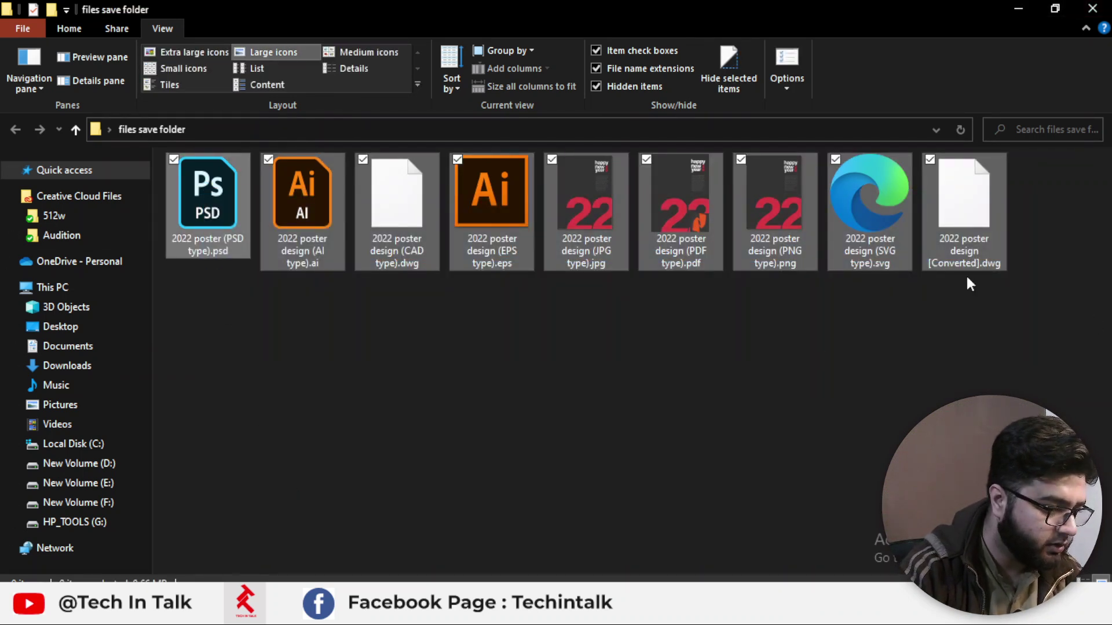
{"action": "left_click_drag", "start_coordinate": [861, 302], "coordinate": [724, 266]}
{"action": "left_click_drag", "start_coordinate": [182, 230], "coordinate": [201, 213]}
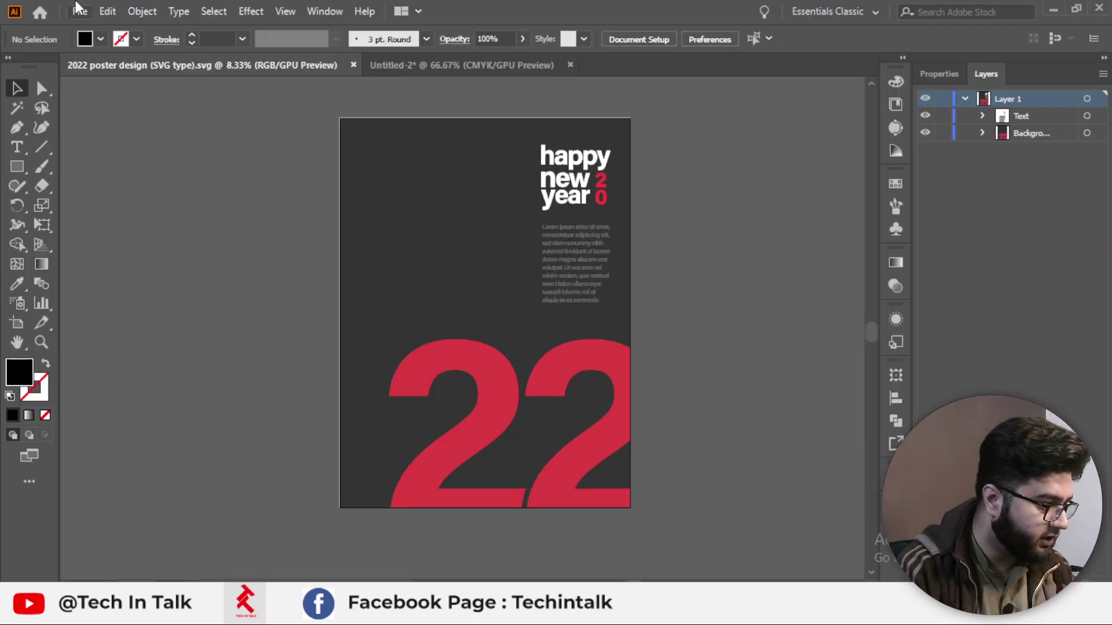
Review the Export As format list for the poster in Illustrator, cancel the export, and clear the file selection in File Explorer.
{"action": "left_click", "coordinate": [79, 13]}
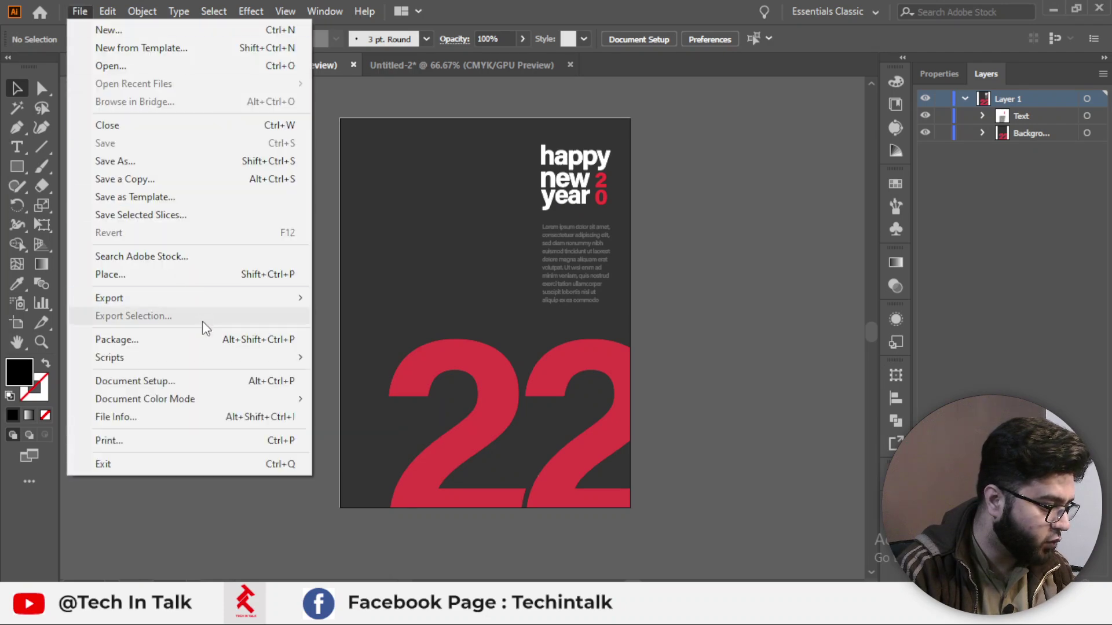
{"action": "mouse_move", "coordinate": [286, 300]}
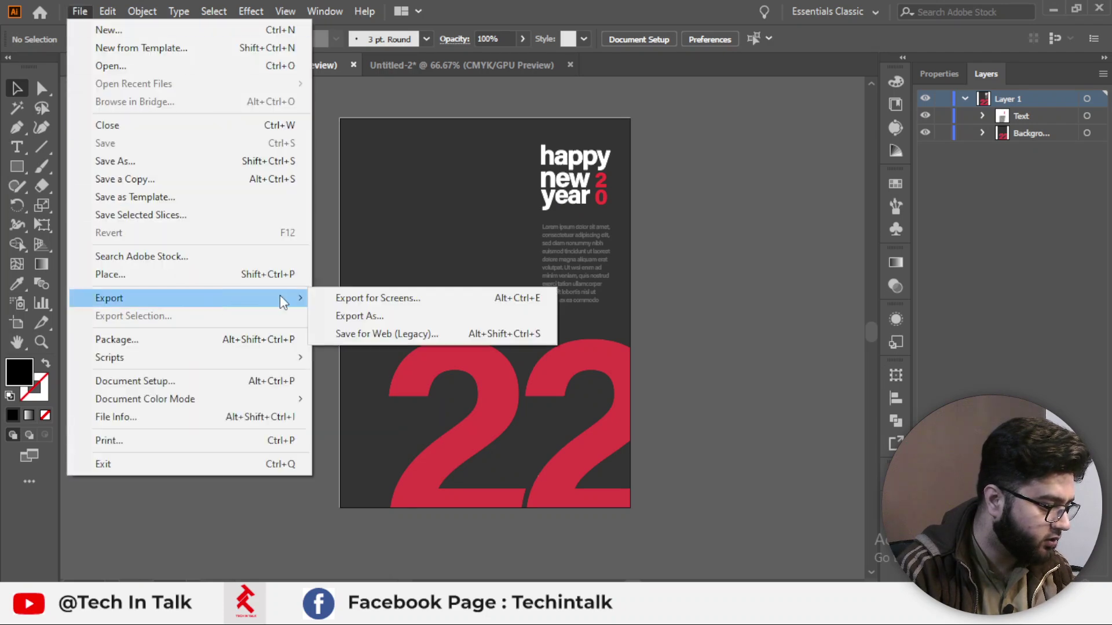
{"action": "left_click", "coordinate": [399, 316]}
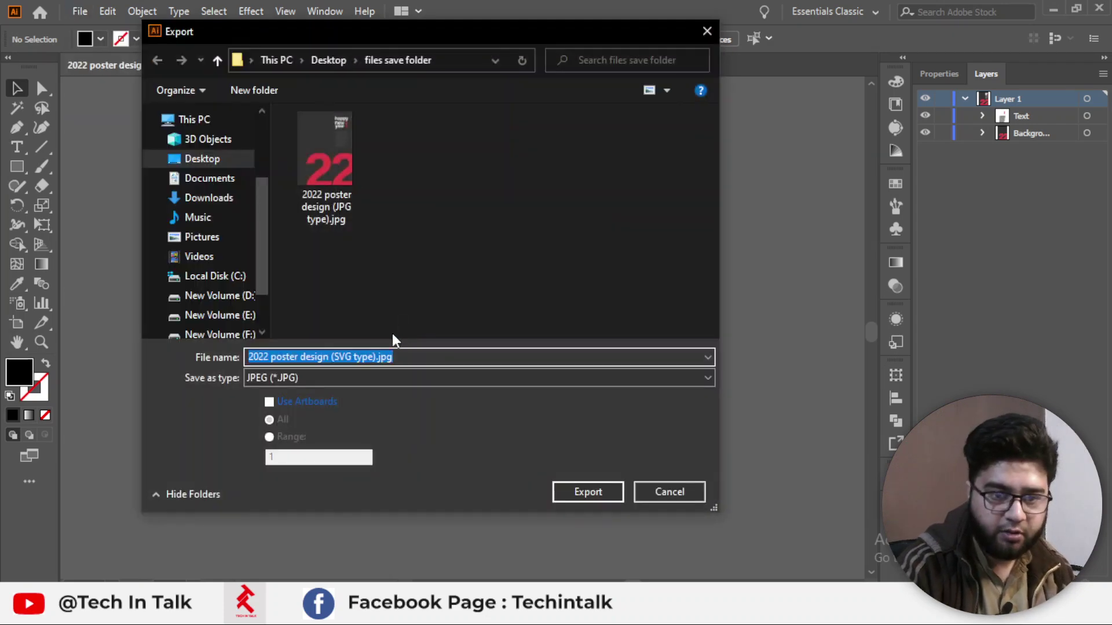
{"action": "left_click", "coordinate": [373, 379]}
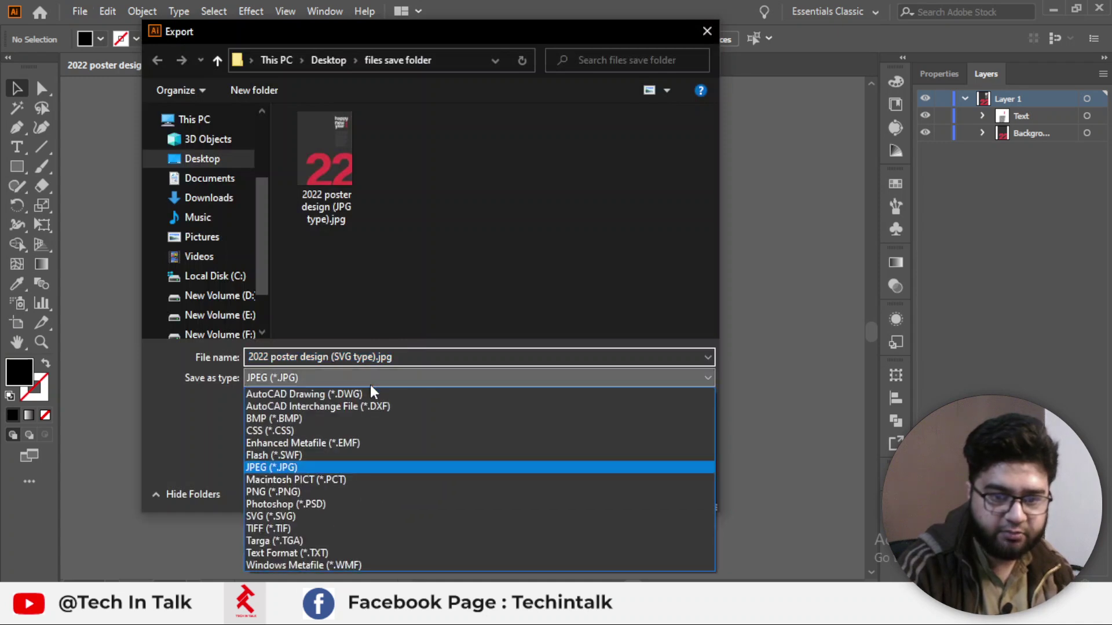
{"action": "left_click", "coordinate": [354, 503]}
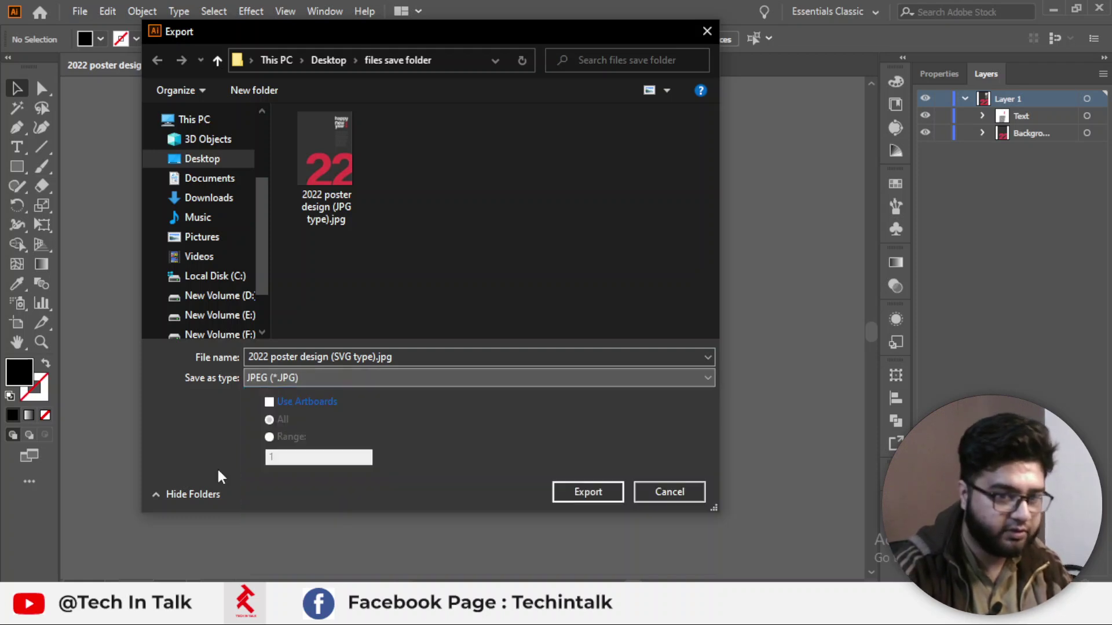
{"action": "left_click", "coordinate": [642, 496]}
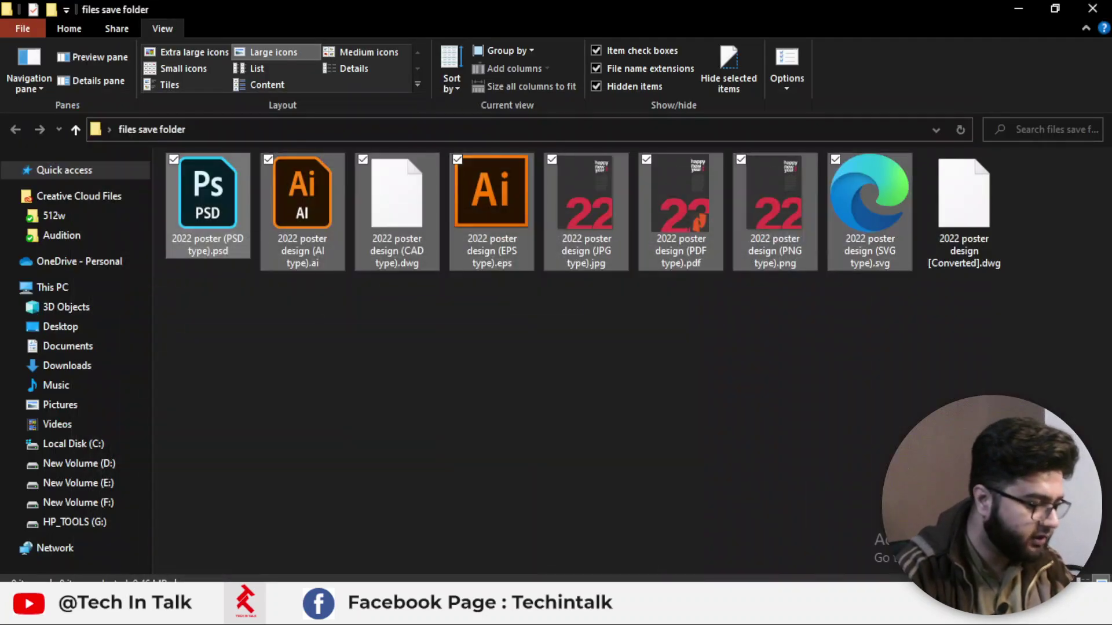
{"action": "left_click", "coordinate": [474, 383]}
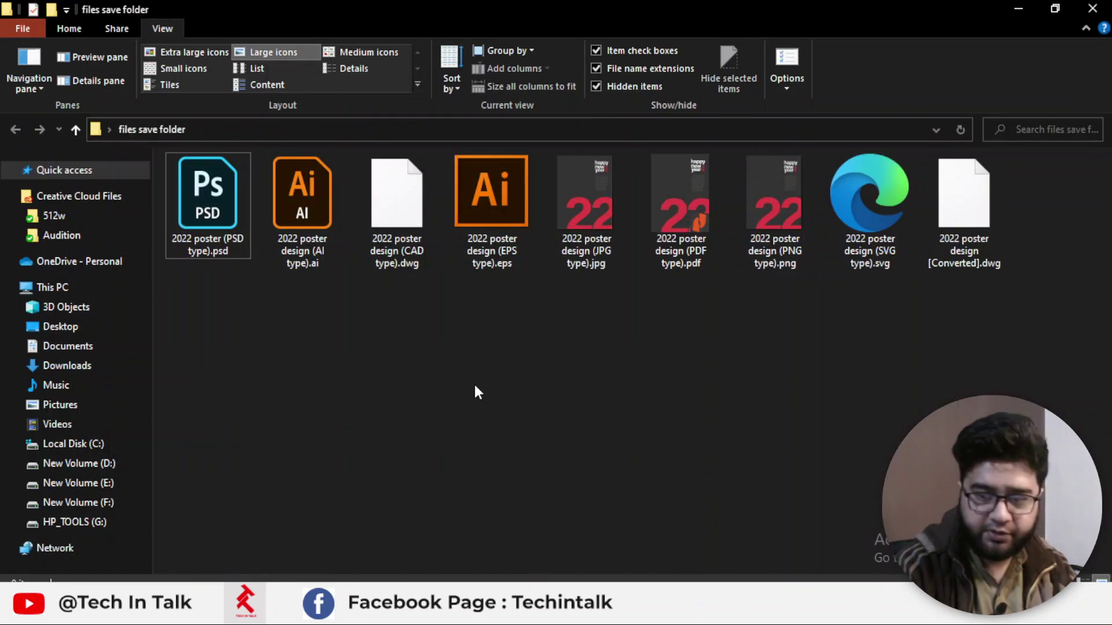